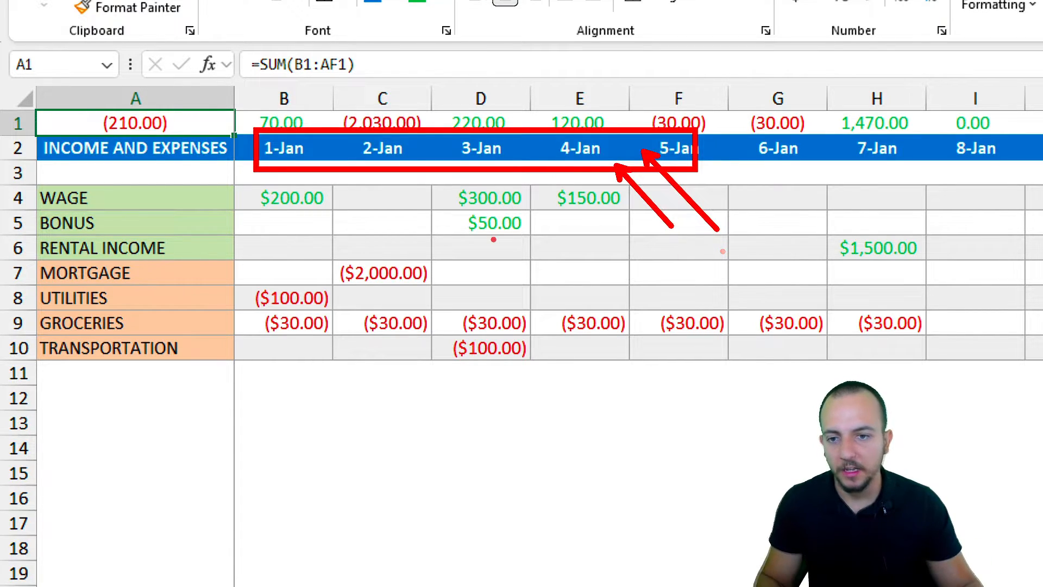
Step: Set the first date in cell B2 of the date header row to 02/01/2025
{"action": "left_click", "coordinate": [303, 156]}
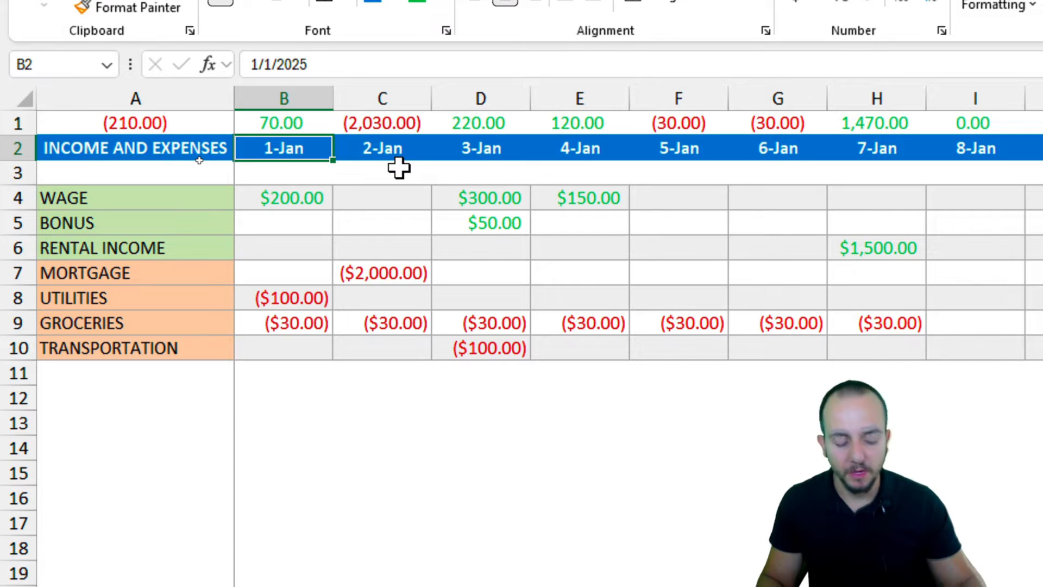
{"action": "type", "text": "02/01/2025"}
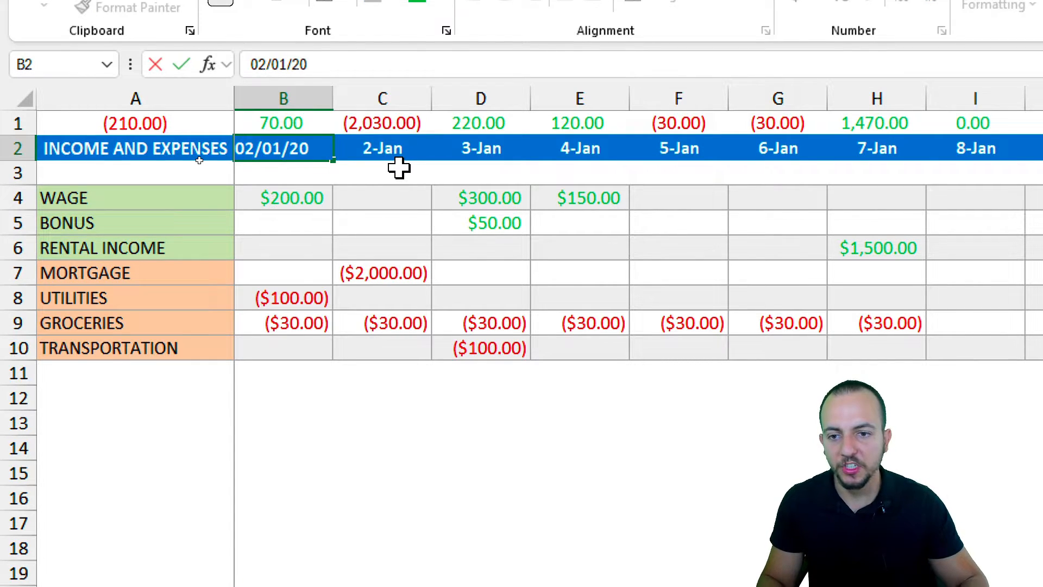
{"action": "key", "text": "Return"}
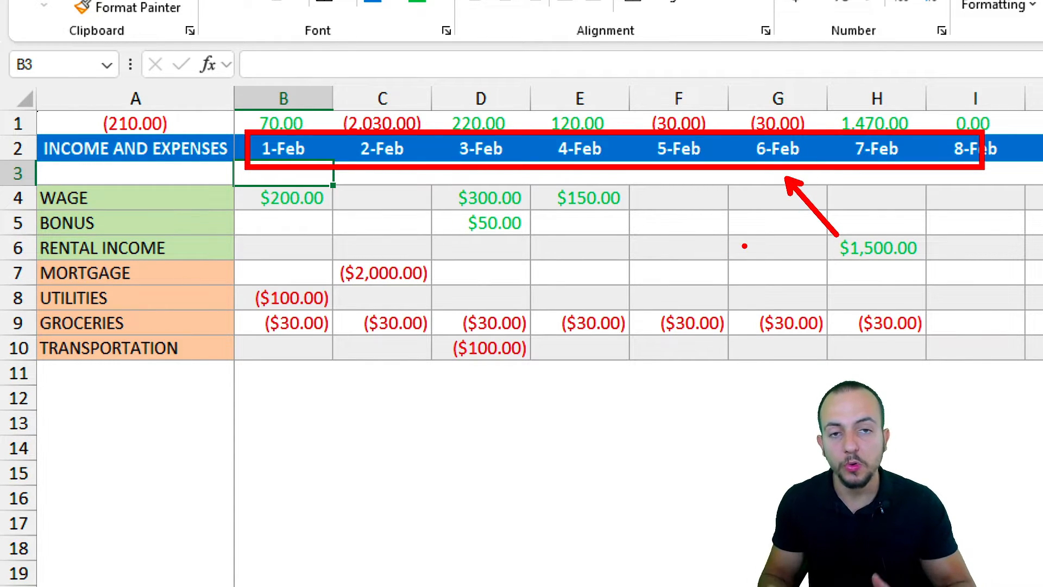
Step: Examine the daily totals in row 1 and the date columns across to the table's end
{"action": "left_click", "coordinate": [18, 123]}
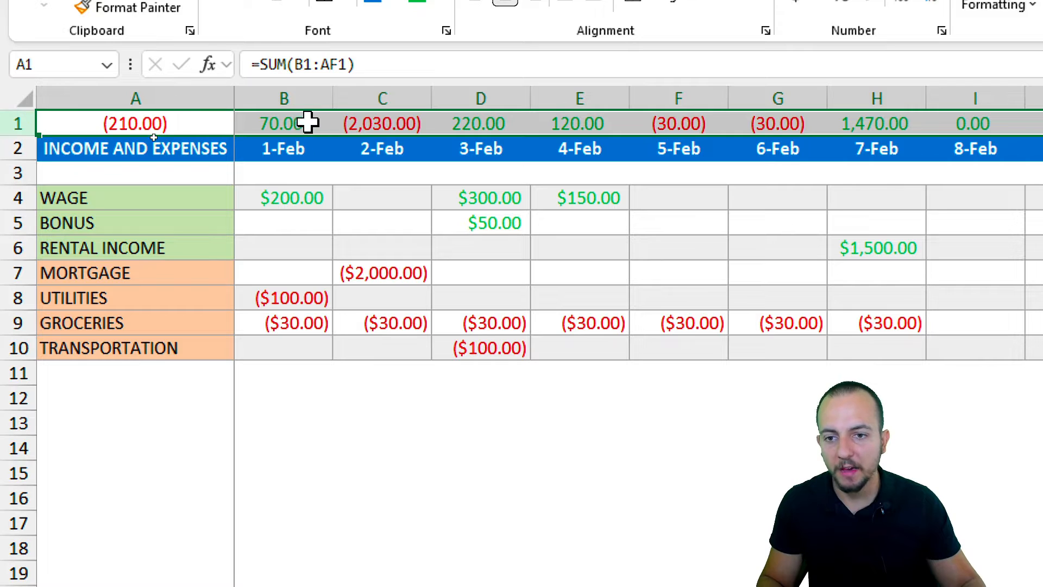
{"action": "left_click", "coordinate": [295, 170]}
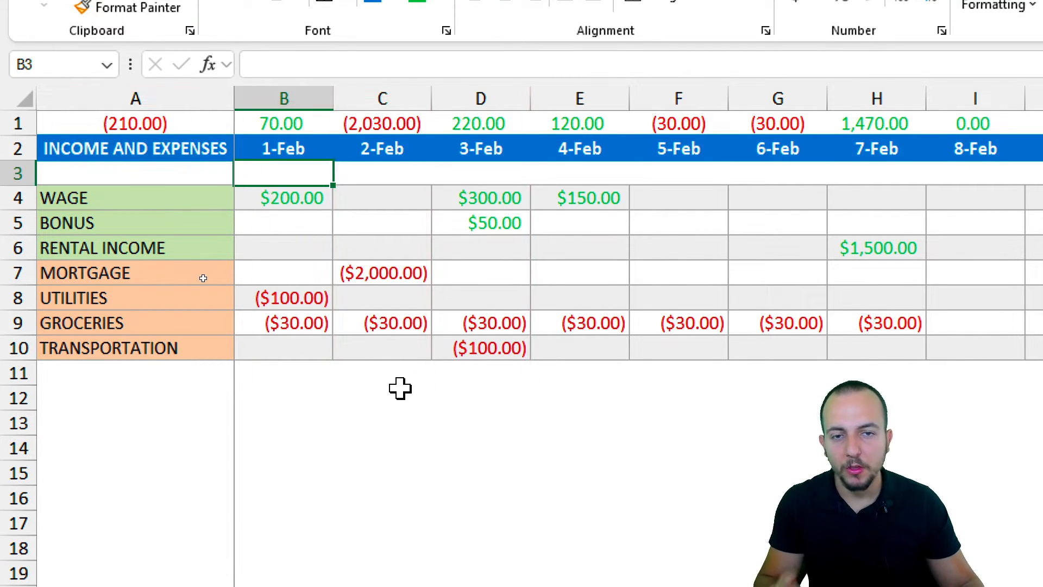
{"action": "scroll", "coordinate": [406, 403], "scroll_direction": "right", "scroll_amount": 10}
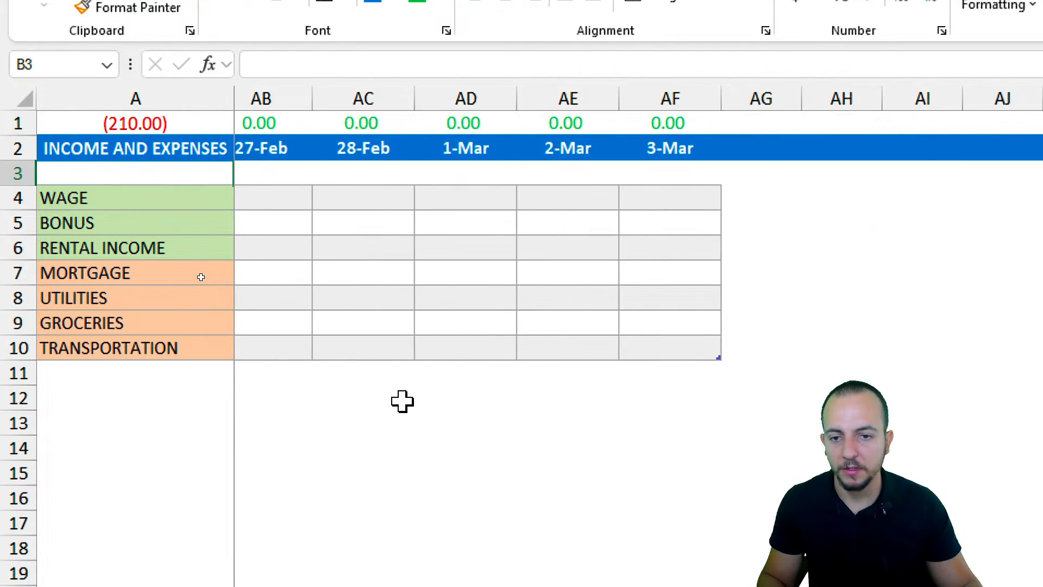
{"action": "scroll", "coordinate": [403, 402], "scroll_direction": "left", "scroll_amount": 6}
{"action": "scroll", "coordinate": [400, 405], "scroll_direction": "left", "scroll_amount": 5}
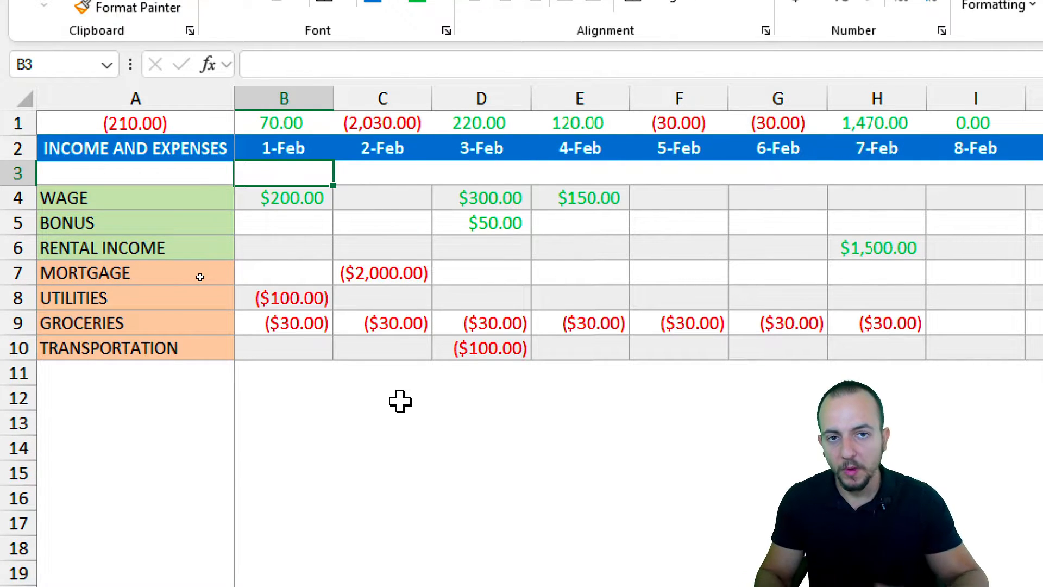
{"action": "scroll", "coordinate": [400, 401], "scroll_direction": "right", "scroll_amount": 5}
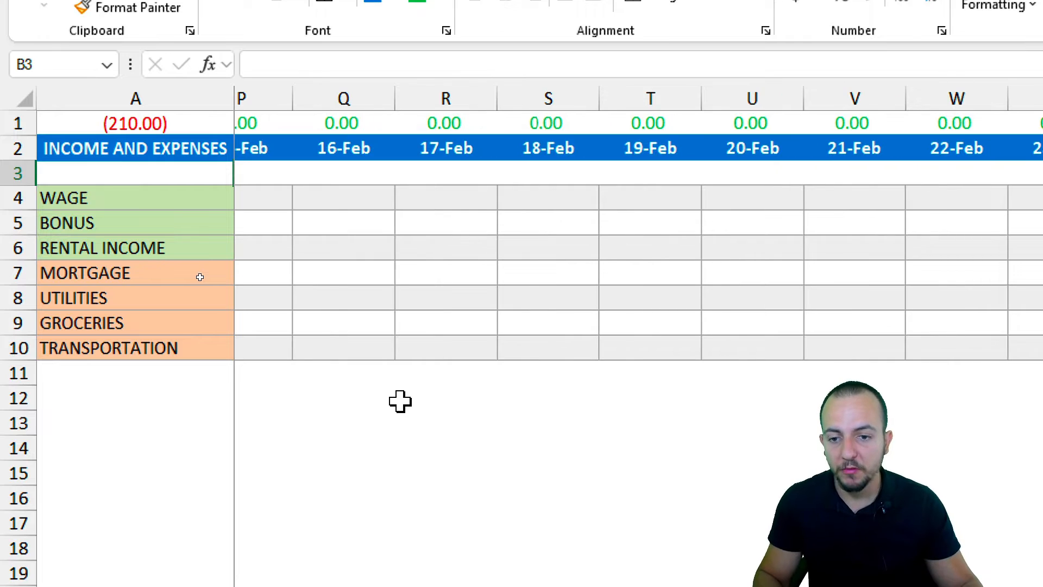
{"action": "mouse_move", "coordinate": [202, 223]}
{"action": "left_mouse_down"}
{"action": "mouse_move", "coordinate": [311, 223]}
{"action": "mouse_move", "coordinate": [174, 245]}
{"action": "left_mouse_up"}
{"action": "left_click_drag", "start_coordinate": [193, 274], "coordinate": [302, 272]}
{"action": "left_click_drag", "start_coordinate": [256, 300], "coordinate": [182, 288]}
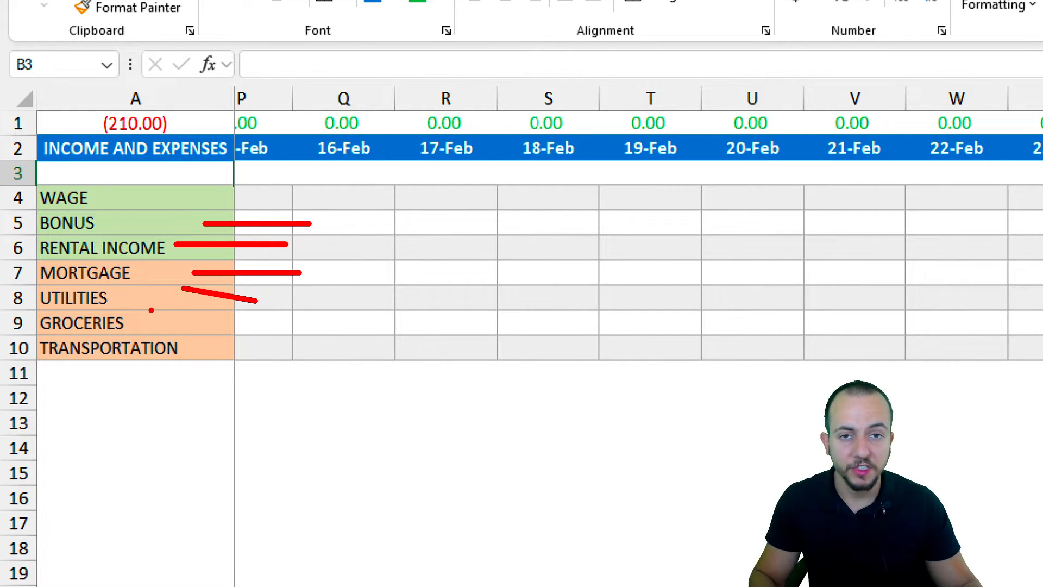
{"action": "key", "text": "Escape"}
{"action": "scroll", "coordinate": [366, 312], "scroll_direction": "left", "scroll_amount": 5}
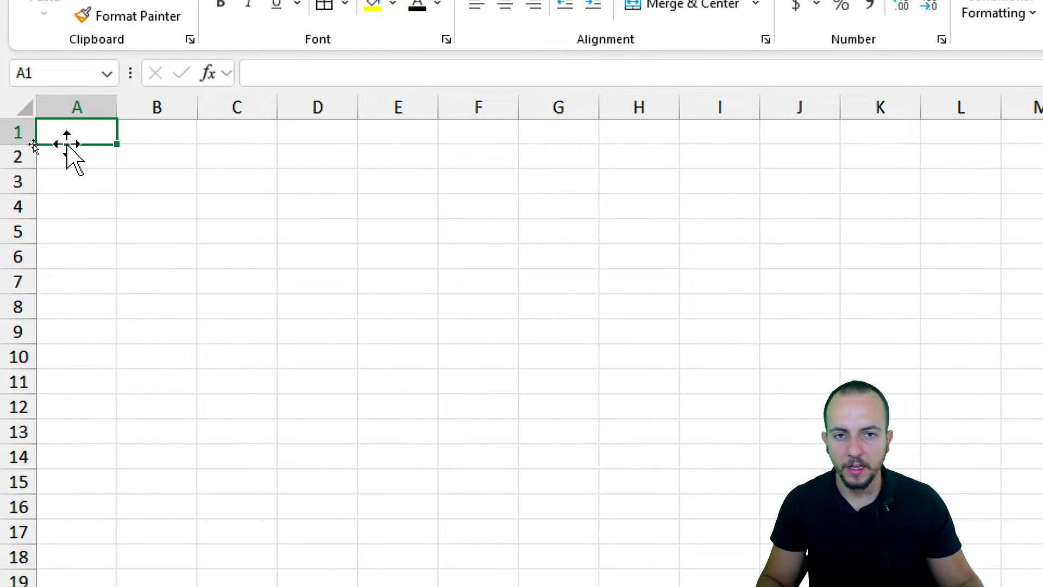
Step: Enter the heading INCOME AND EXPENSES in cell A2 of the blank sheet, leaving row 1 empty
{"action": "left_click", "coordinate": [18, 132]}
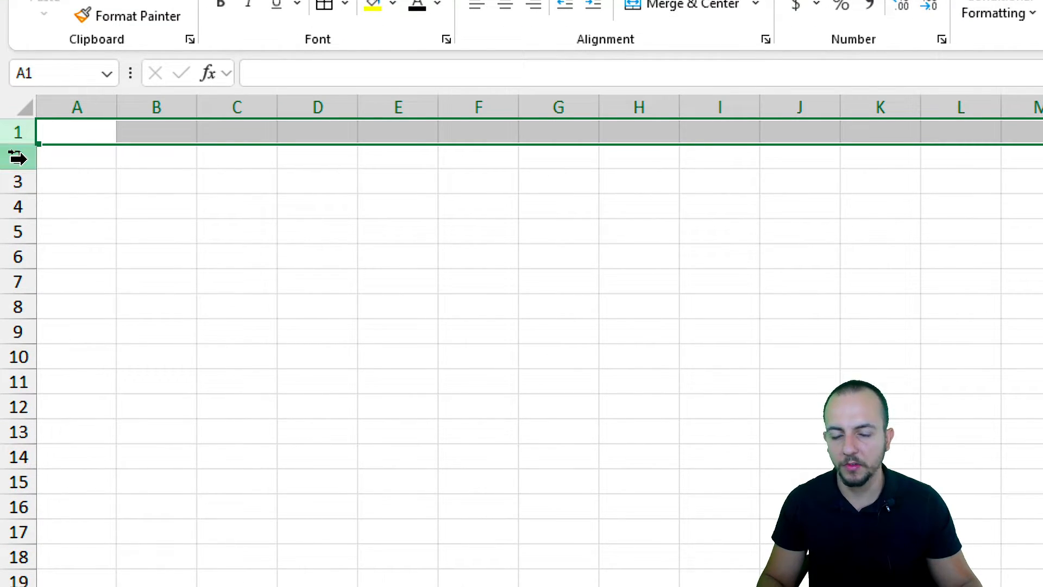
{"action": "left_click", "coordinate": [18, 158]}
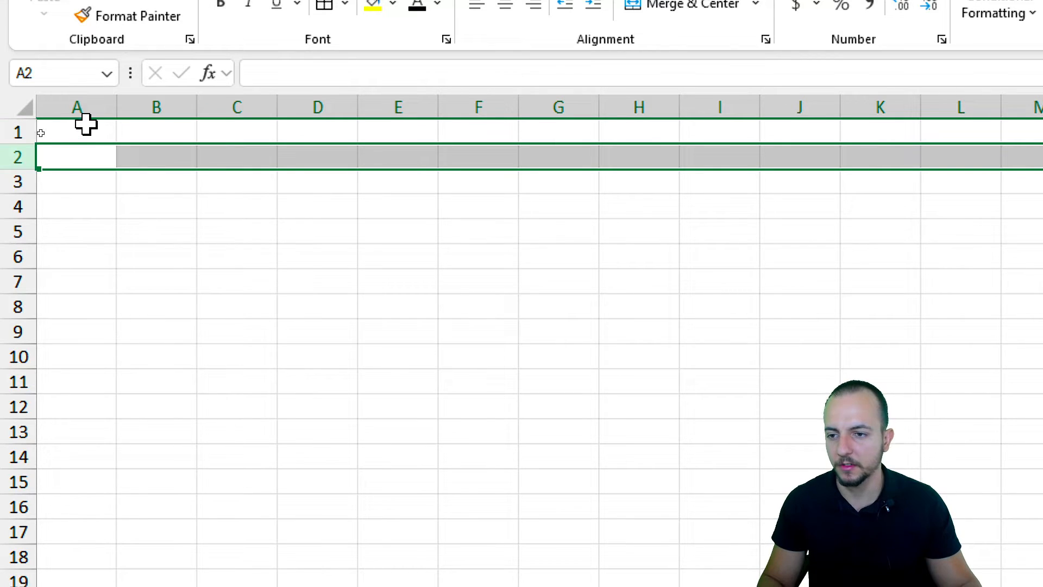
{"action": "left_click", "coordinate": [71, 154]}
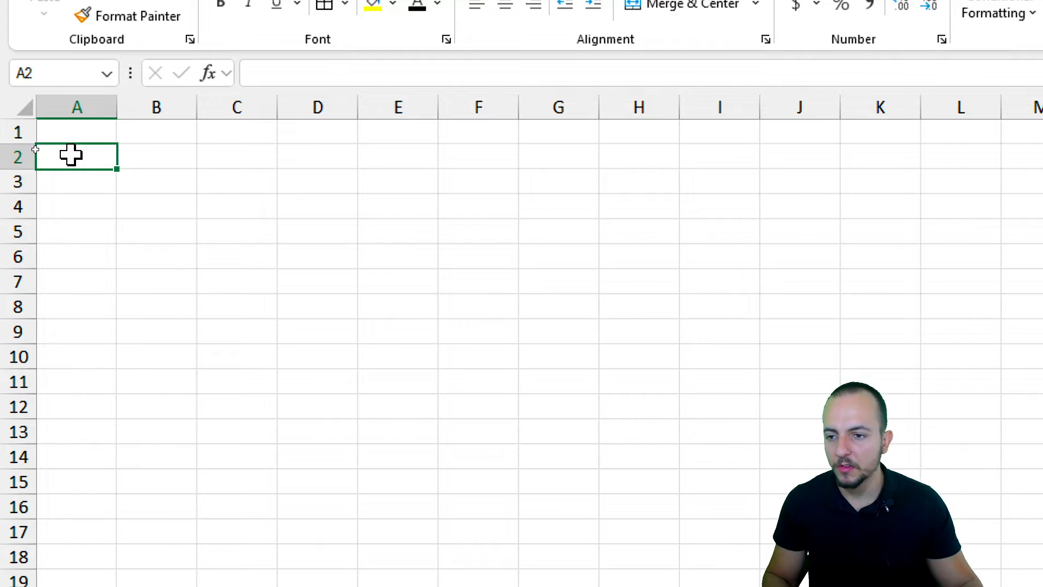
{"action": "type", "text": "IN"}
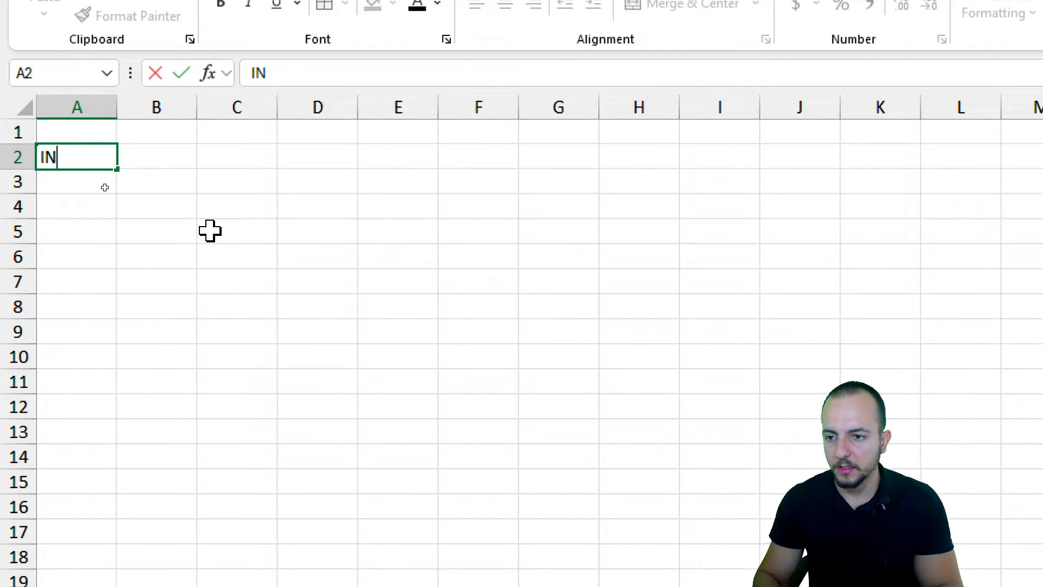
{"action": "type", "text": "COME ADN"}
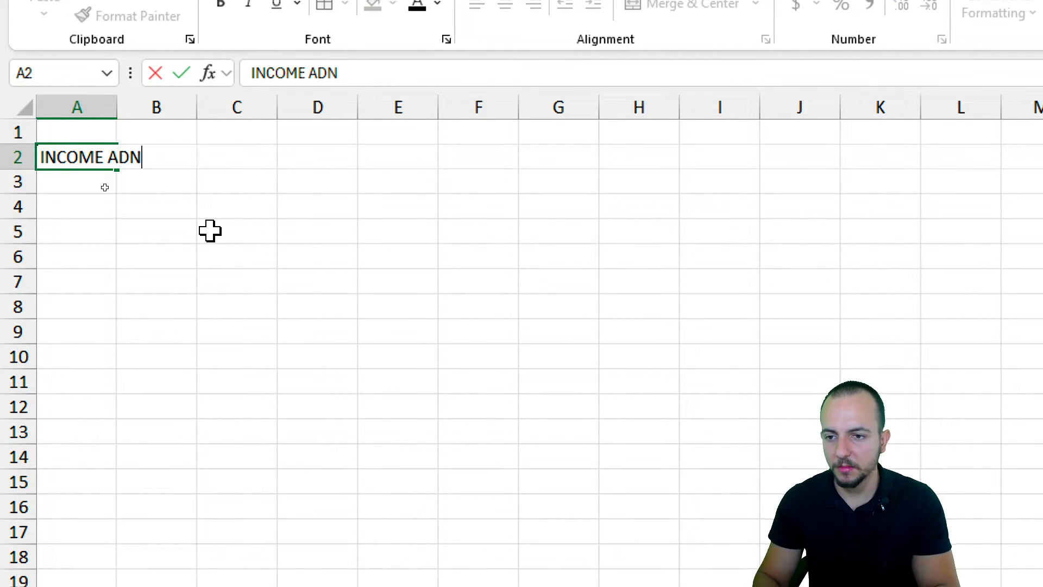
{"action": "key", "text": "BackSpace"}
{"action": "key", "text": "BackSpace"}
{"action": "type", "text": "ND EXPENSES"}
{"action": "key", "text": "Return"}
{"action": "key", "text": "Return"}
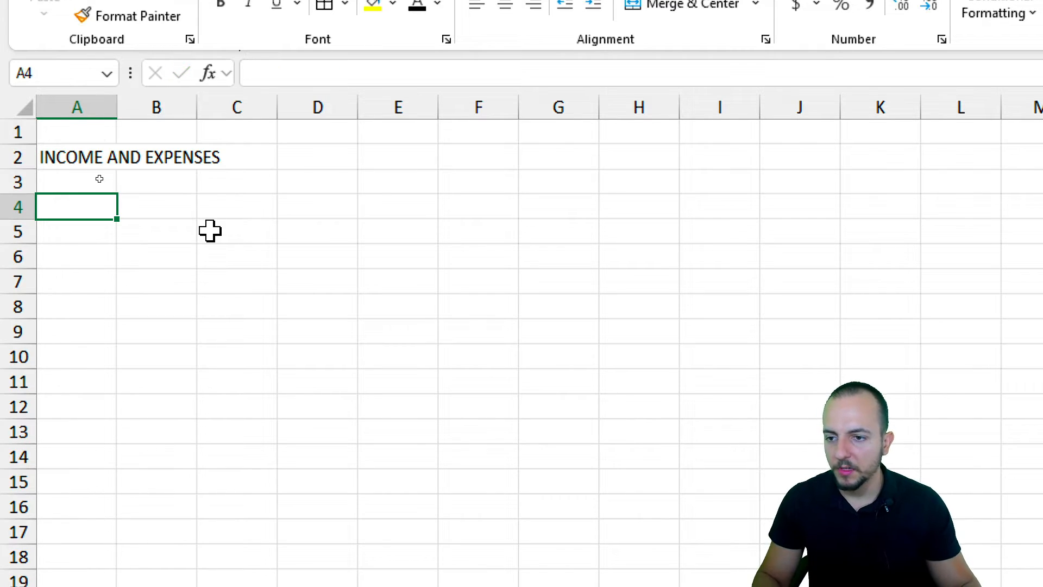
Step: List the income categories WAGE, BONUS and RENTAL INCOME in cells A4 to A6, leaving row 3 empty
{"action": "left_click", "coordinate": [17, 180]}
{"action": "left_click", "coordinate": [53, 203]}
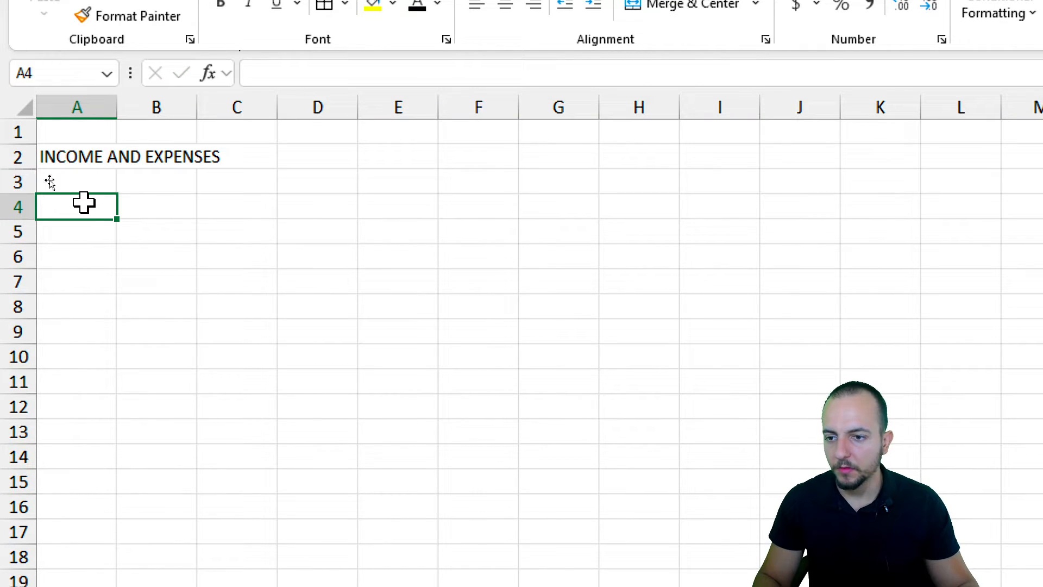
{"action": "type", "text": "WAGE"}
{"action": "key", "text": "Return"}
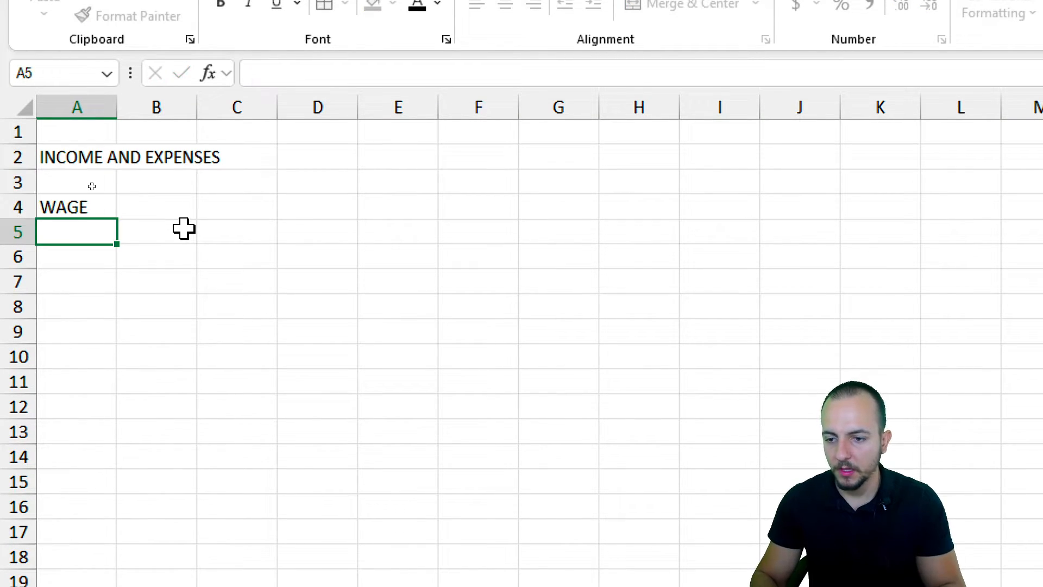
{"action": "type", "text": "BO"}
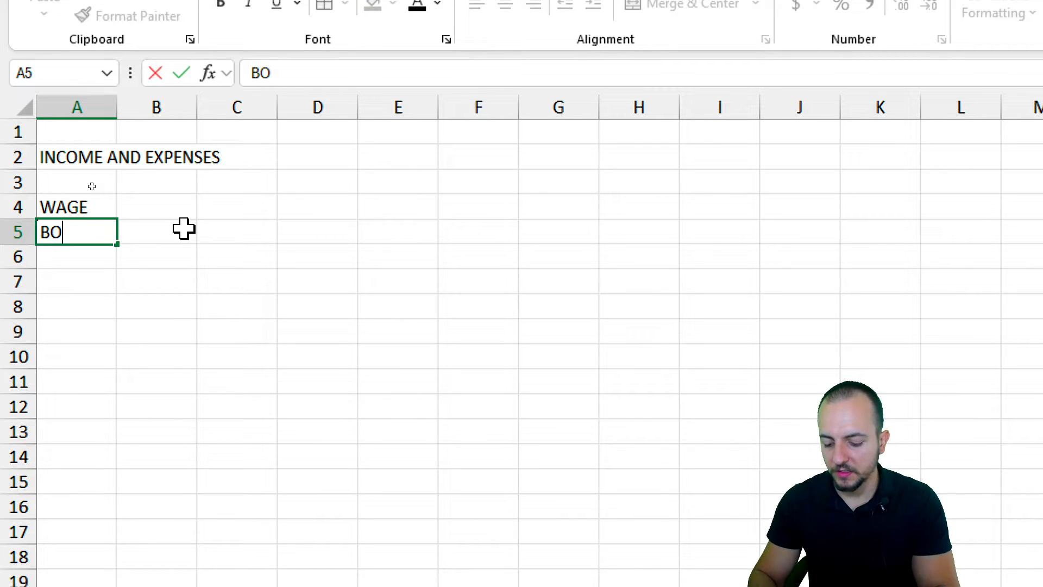
{"action": "type", "text": "NUS"}
{"action": "key", "text": "Return"}
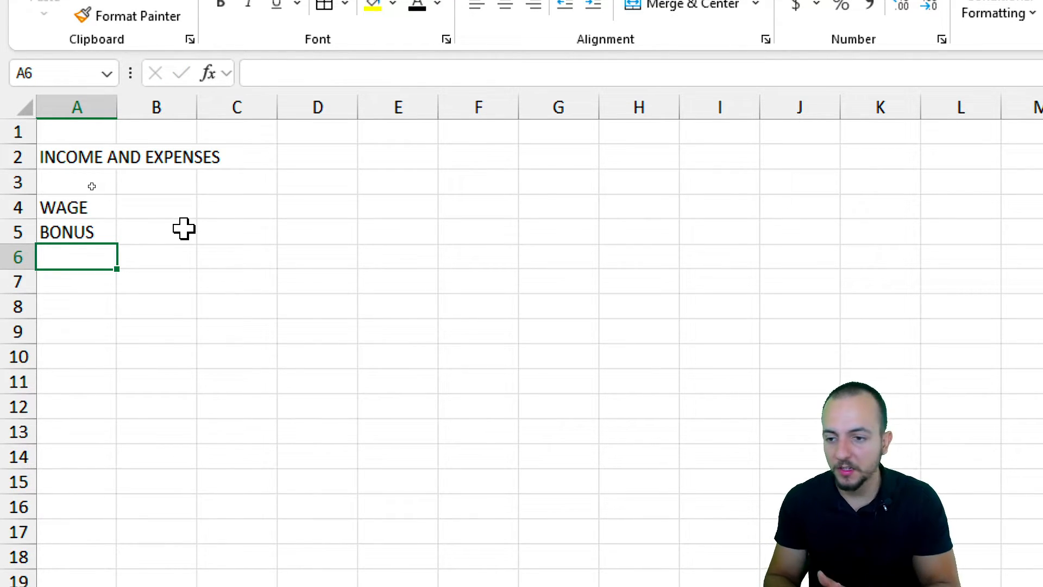
{"action": "type", "text": "RENTAL"}
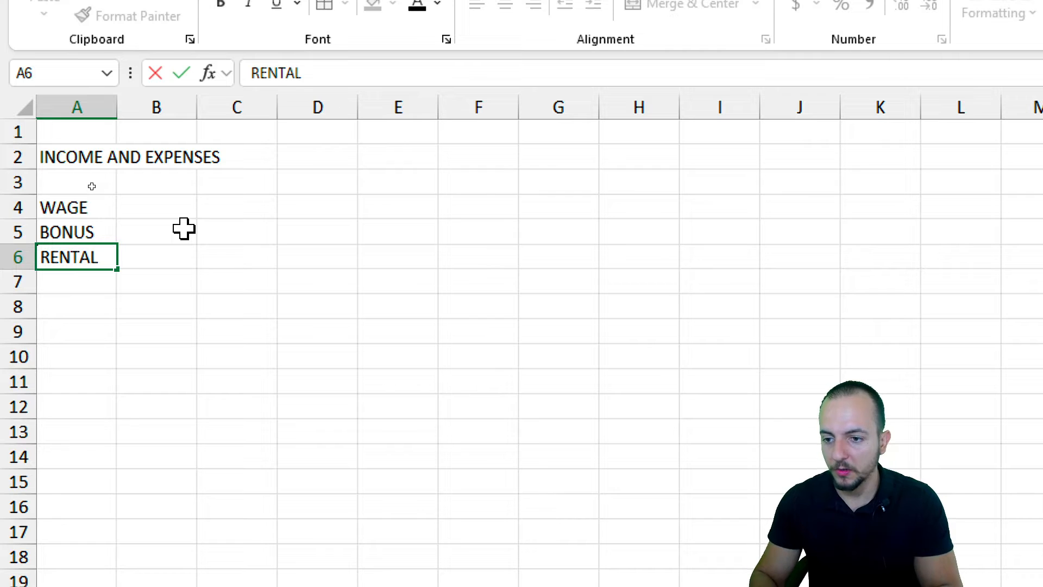
{"action": "type", "text": " INCOME"}
{"action": "key", "text": "Return"}
Step: Enter the expense categories MORTGAGE and UTILITIES in cells A7 and A8, below the income categories
{"action": "left_click_drag", "start_coordinate": [52, 205], "coordinate": [105, 258]}
{"action": "left_click", "coordinate": [86, 279]}
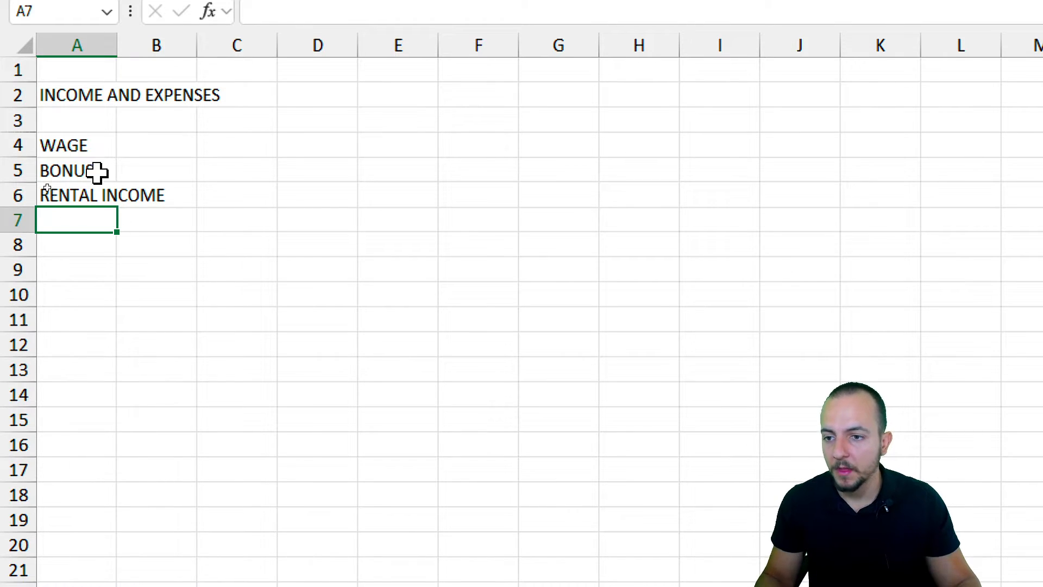
{"action": "left_click_drag", "start_coordinate": [86, 152], "coordinate": [94, 205]}
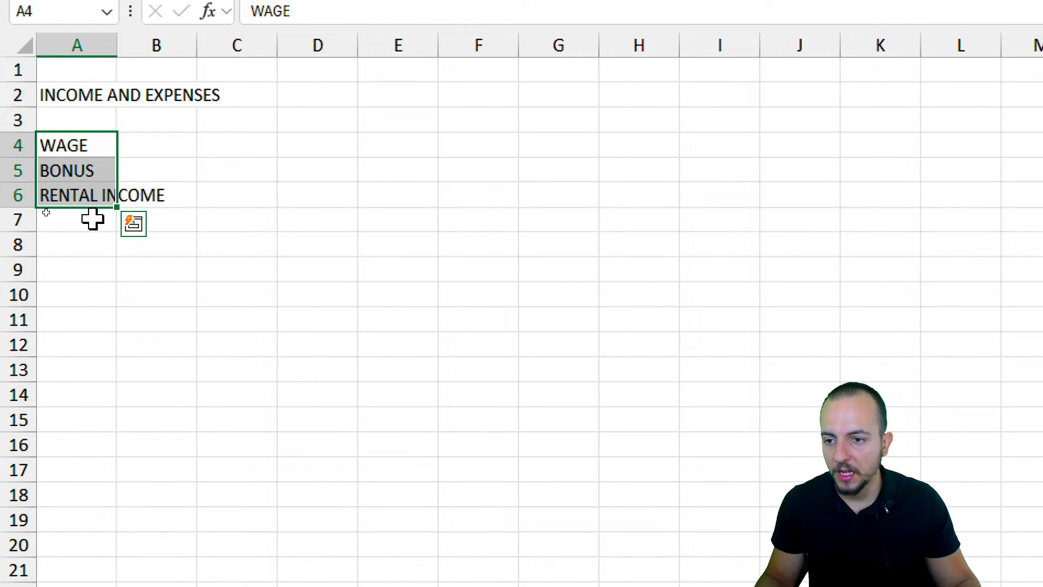
{"action": "left_click", "coordinate": [91, 218]}
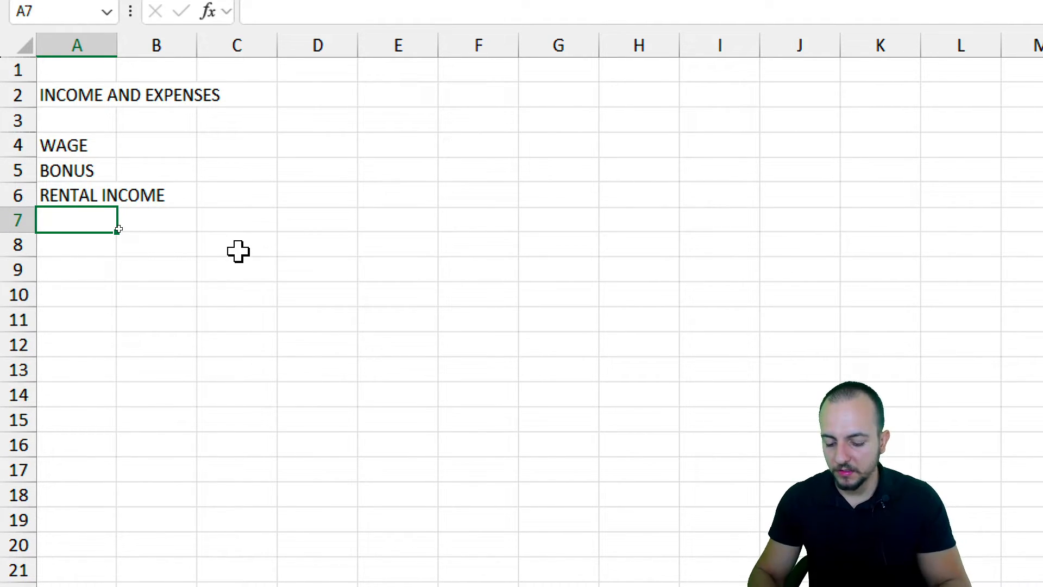
{"action": "type", "text": "MORTGAGE"}
{"action": "key", "text": "Return"}
{"action": "type", "text": "U"}
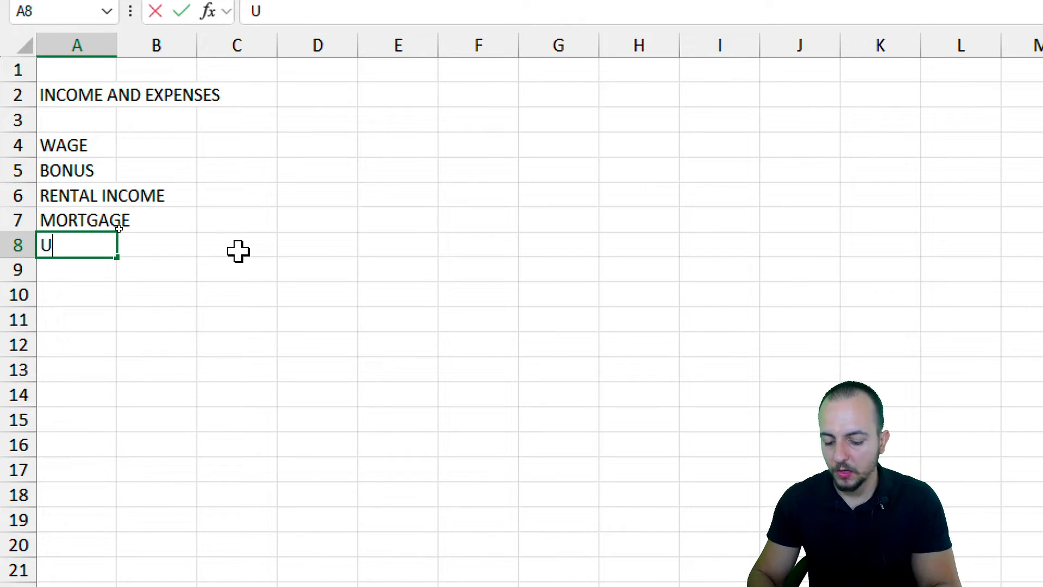
{"action": "type", "text": "TILITIES"}
{"action": "key", "text": "Return"}
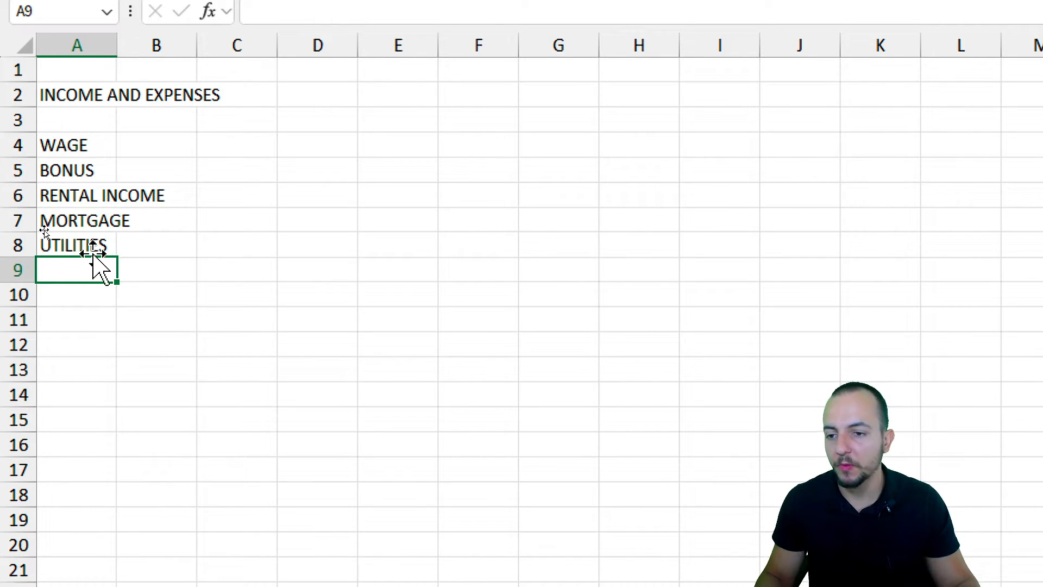
Step: Add the expense categories GROCERIES and TRANSPORTATION in cells A9 and A10
{"action": "left_click", "coordinate": [79, 242]}
{"action": "left_click", "coordinate": [99, 275]}
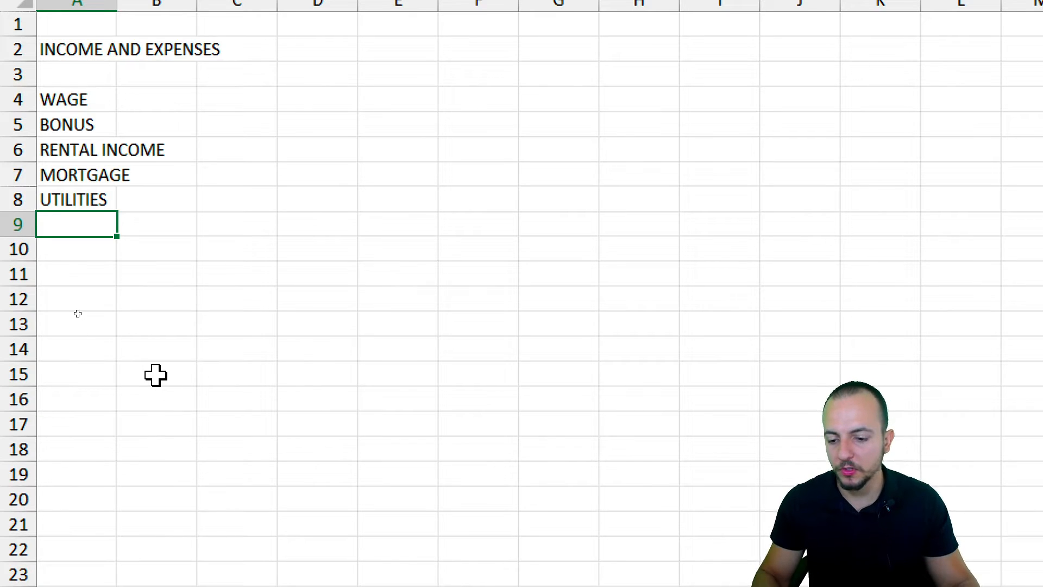
{"action": "type", "text": "GROCER"}
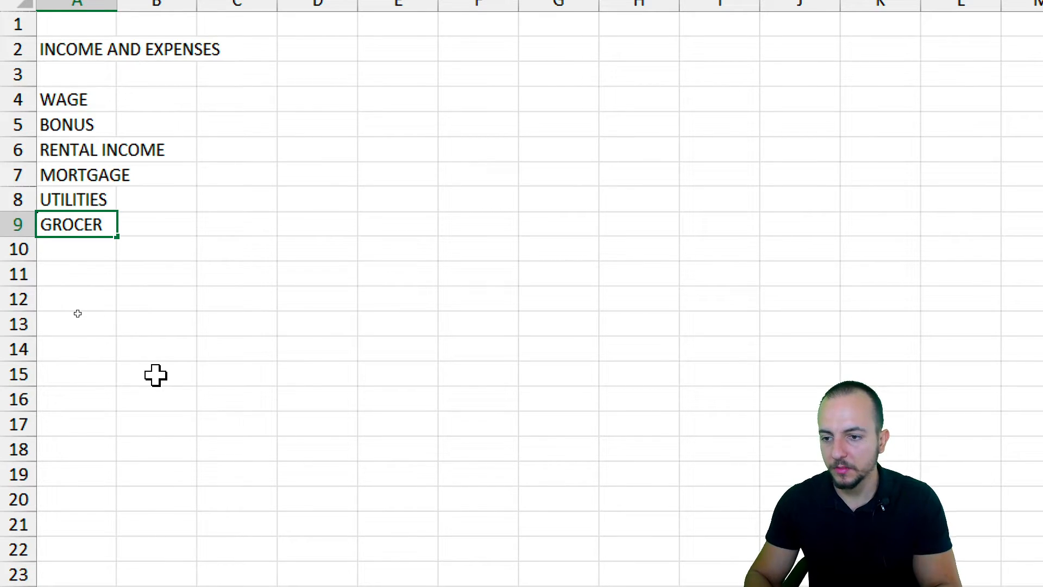
{"action": "type", "text": "IES"}
{"action": "key", "text": "Return"}
{"action": "type", "text": "TRANSPO"}
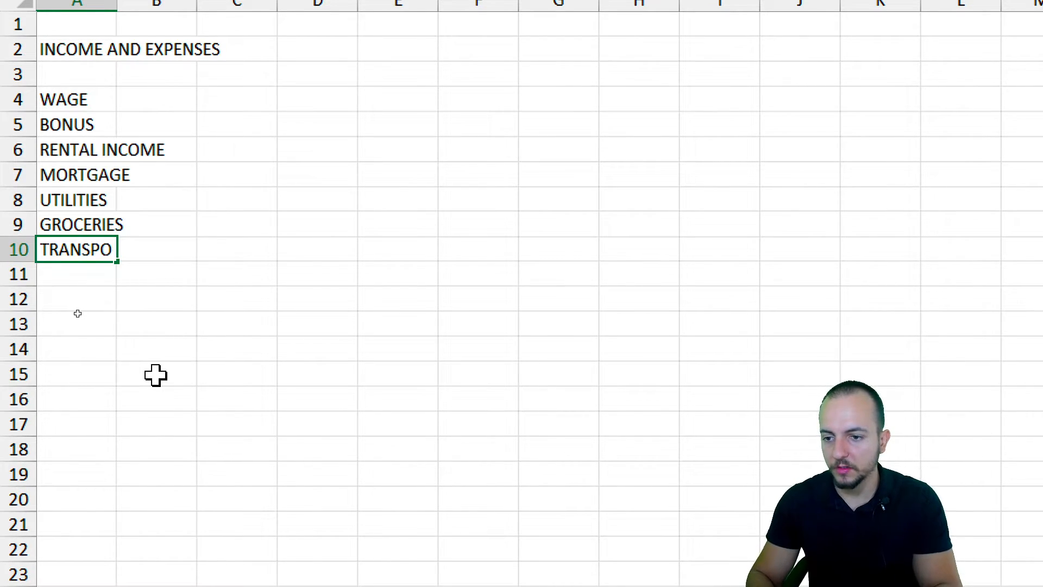
{"action": "type", "text": "RTATION"}
{"action": "key", "text": "Return"}
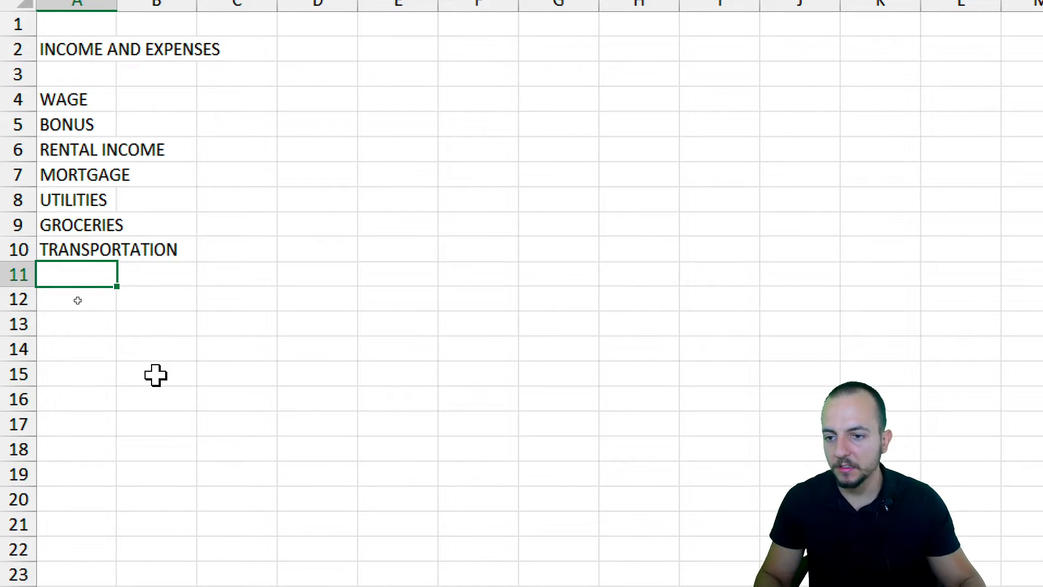
{"action": "left_click_drag", "start_coordinate": [86, 96], "coordinate": [93, 241]}
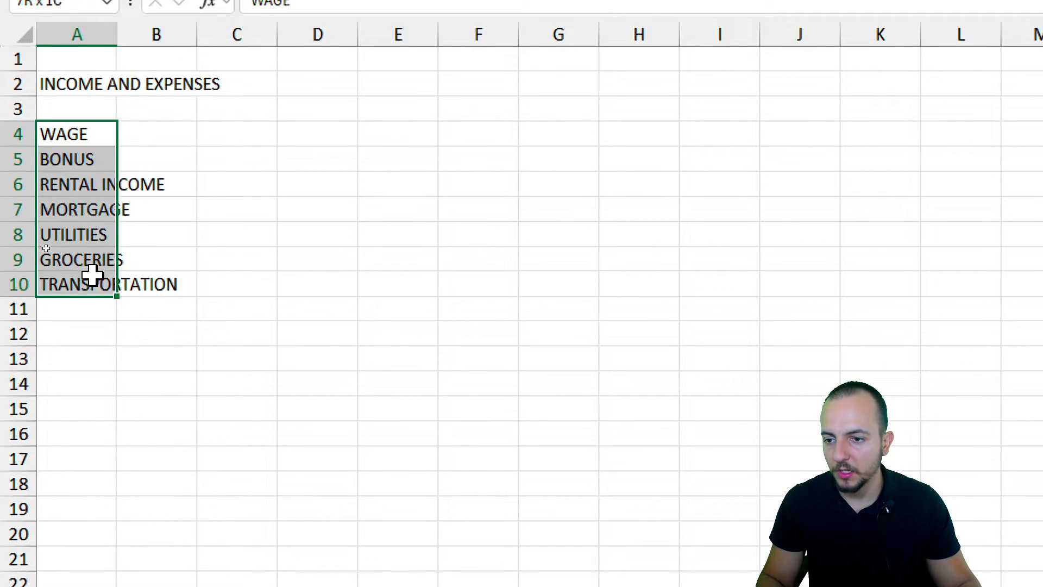
{"action": "left_click", "coordinate": [82, 308]}
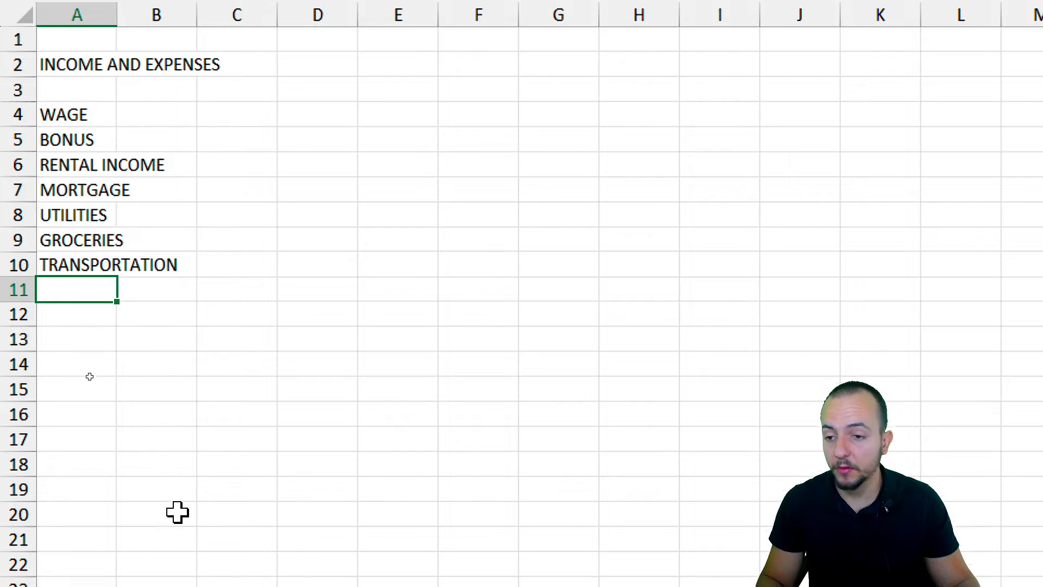
{"action": "left_click_drag", "start_coordinate": [19, 113], "coordinate": [51, 268]}
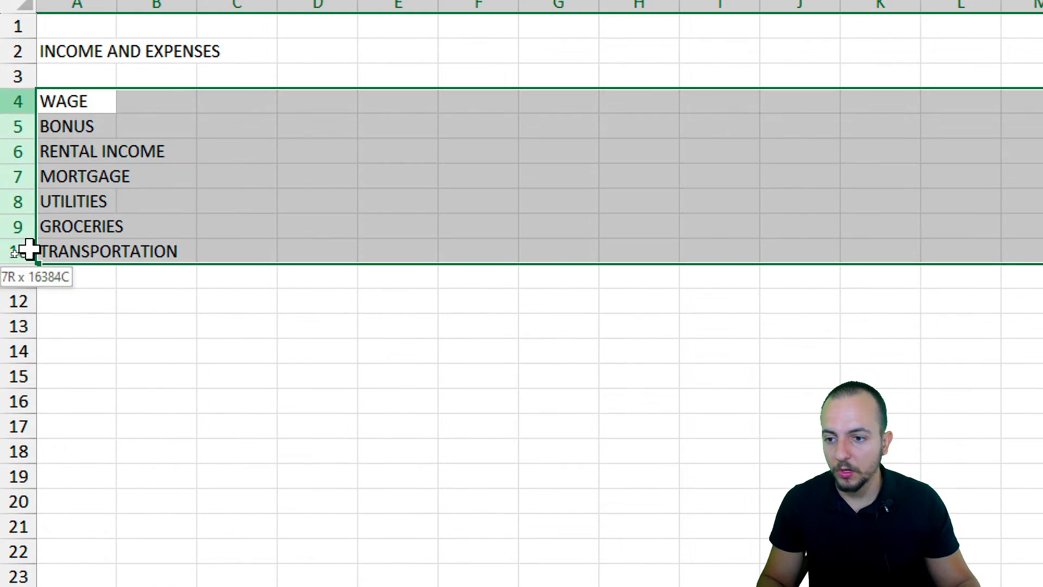
{"action": "left_click", "coordinate": [81, 170]}
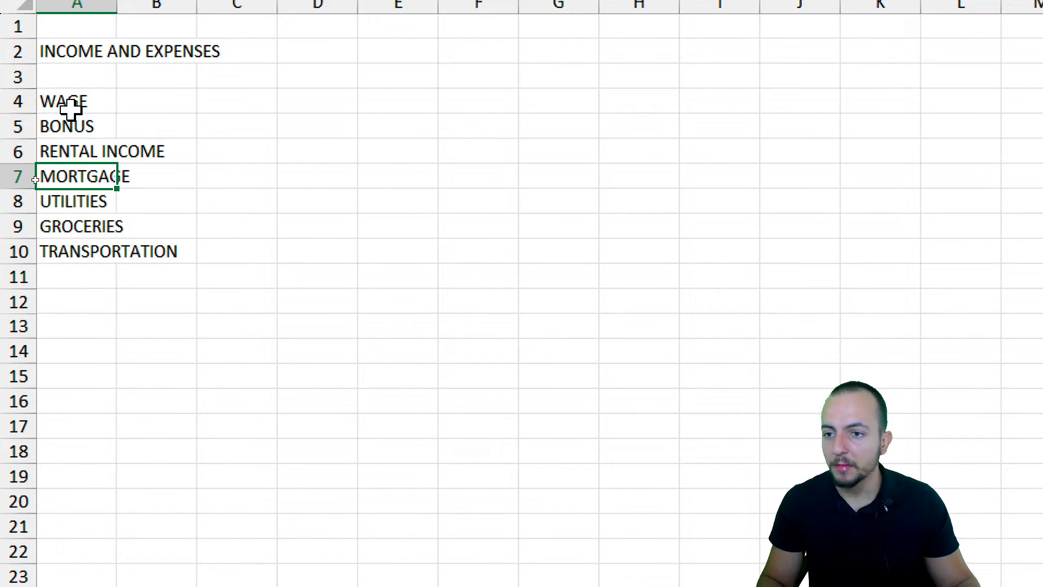
Step: Fill the income category cells A4 to A6 with light green
{"action": "left_click_drag", "start_coordinate": [70, 109], "coordinate": [102, 140]}
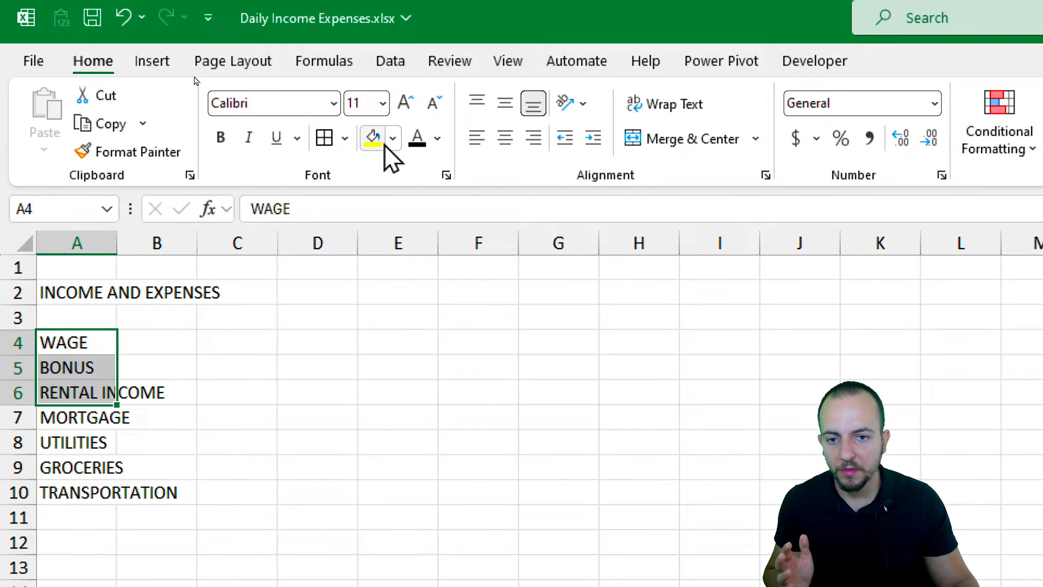
{"action": "left_click", "coordinate": [392, 139]}
{"action": "left_click", "coordinate": [537, 273]}
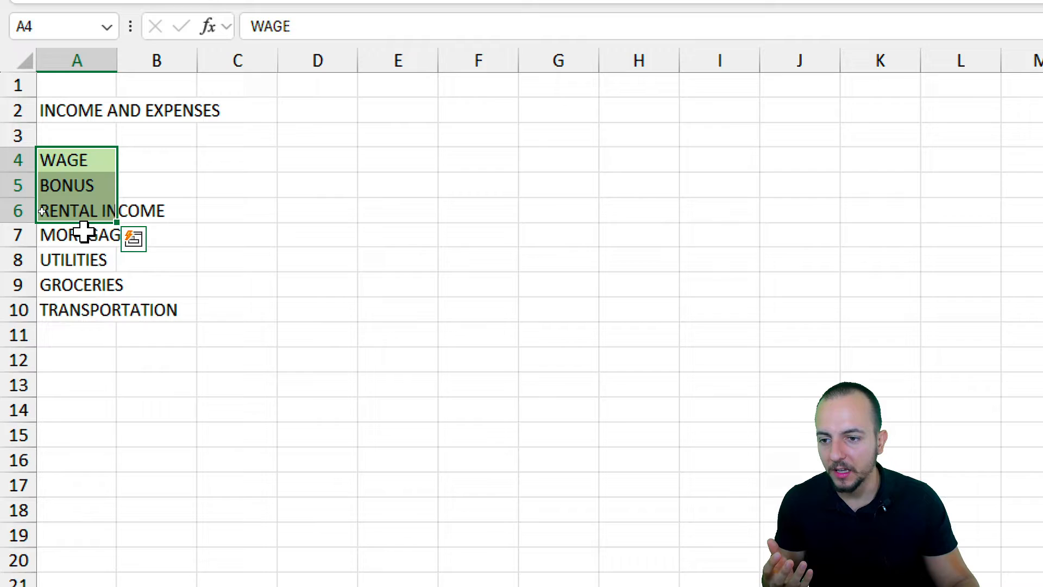
Step: Fill the expense category cells A7 to A10 with light orange, and widen column A to fit the INCOME AND EXPENSES heading
{"action": "left_click_drag", "start_coordinate": [83, 379], "coordinate": [90, 438]}
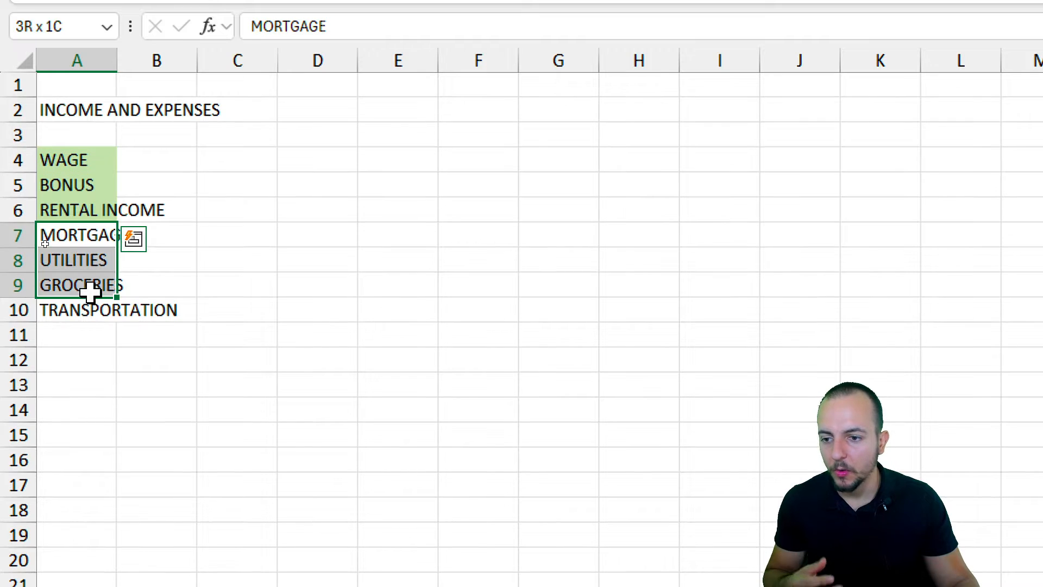
{"action": "left_click_drag", "start_coordinate": [91, 291], "coordinate": [119, 305]}
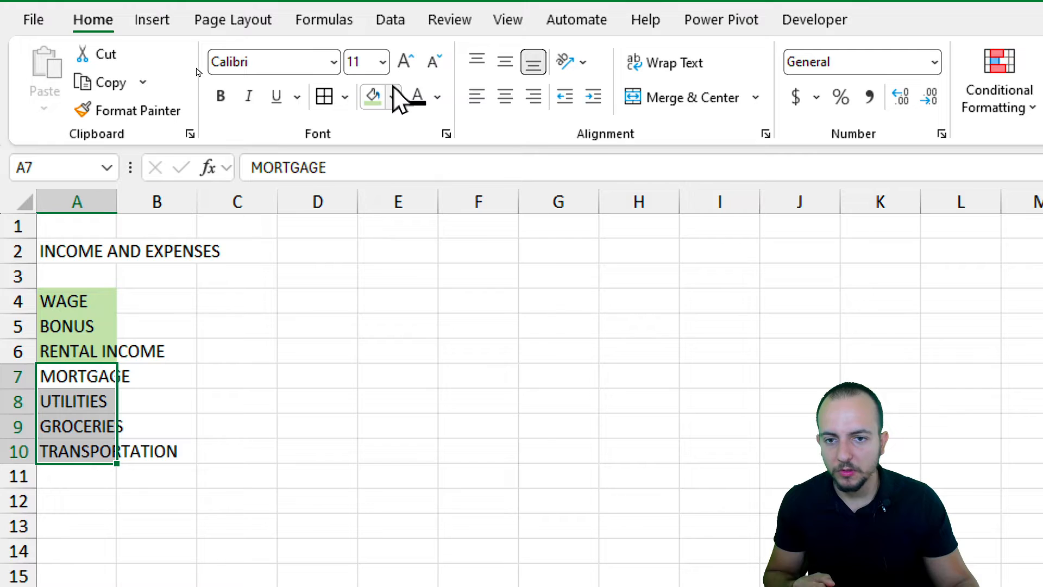
{"action": "left_click", "coordinate": [393, 96]}
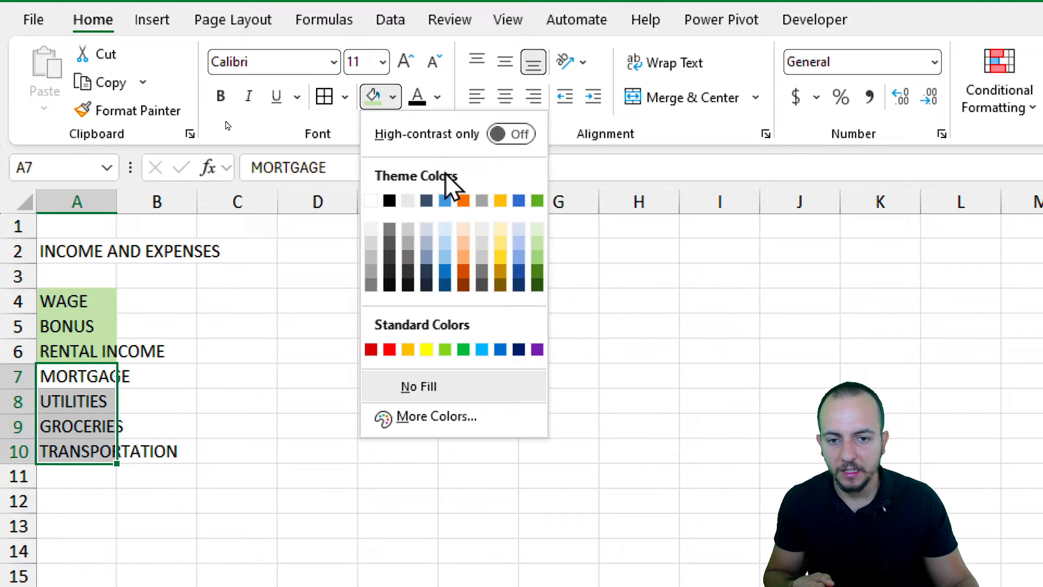
{"action": "left_click", "coordinate": [464, 244]}
{"action": "left_click", "coordinate": [232, 528]}
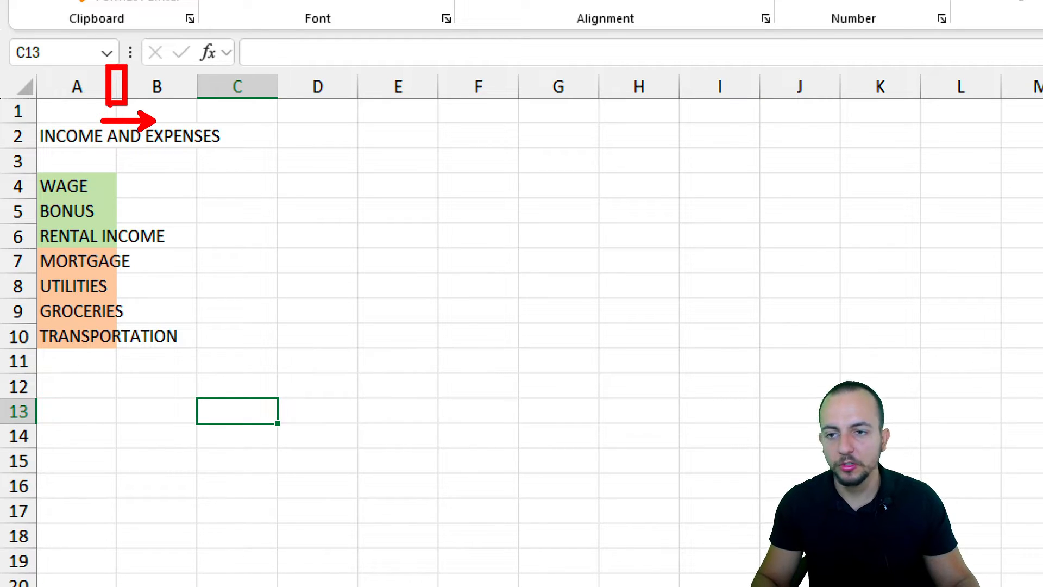
{"action": "left_click_drag", "start_coordinate": [116, 87], "coordinate": [232, 90]}
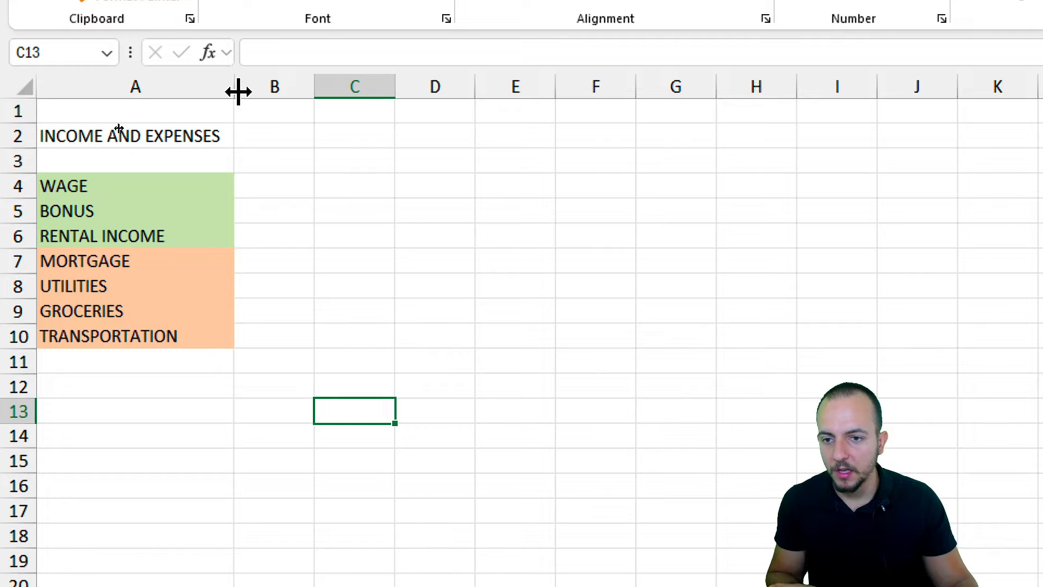
Step: Enter the starting date 01/01/2025 in cell B2, beside the heading
{"action": "left_click", "coordinate": [11, 135]}
{"action": "left_click", "coordinate": [251, 135]}
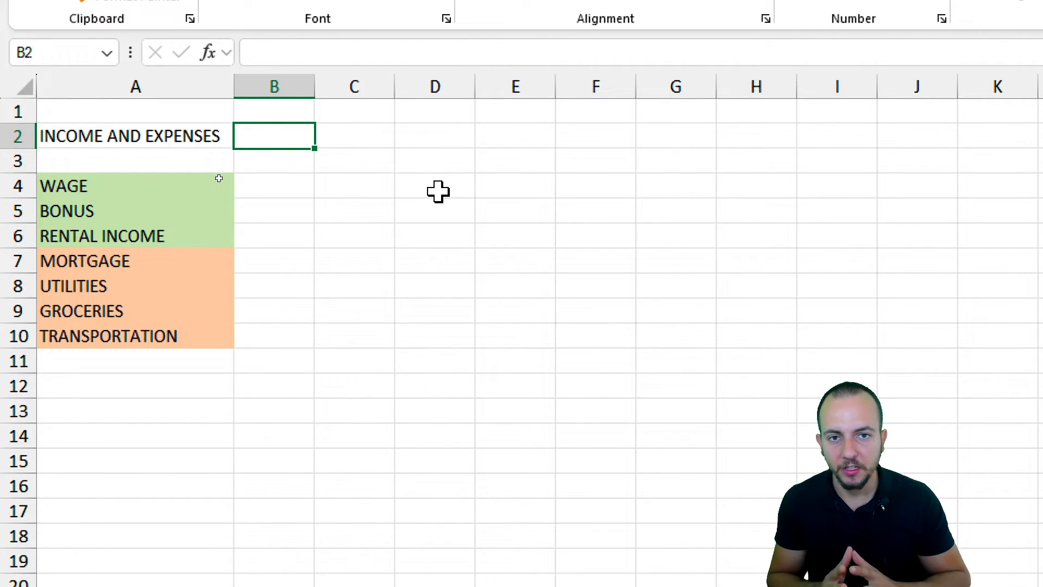
{"action": "type", "text": "01/"}
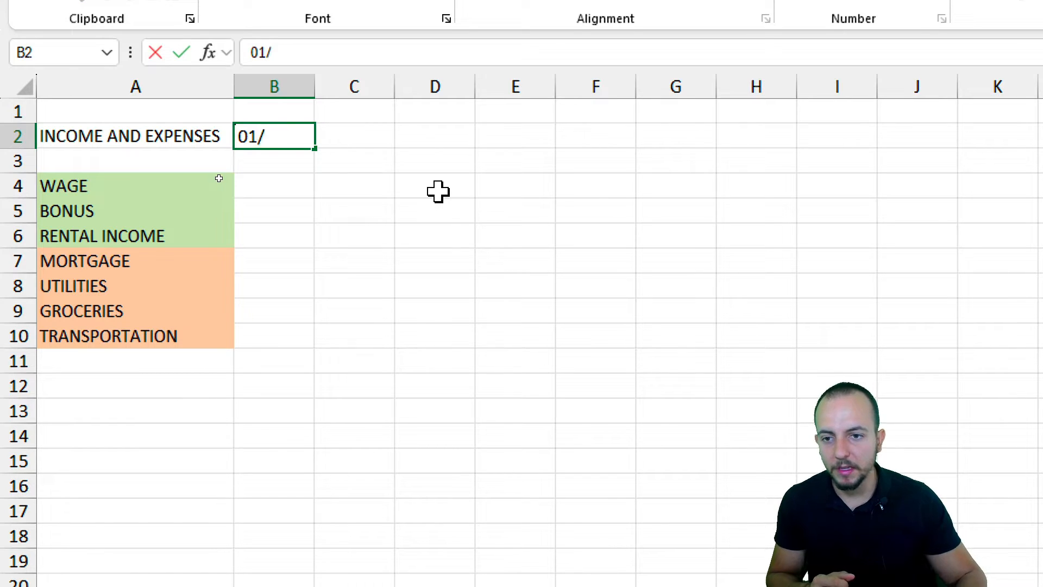
{"action": "type", "text": "01/2025"}
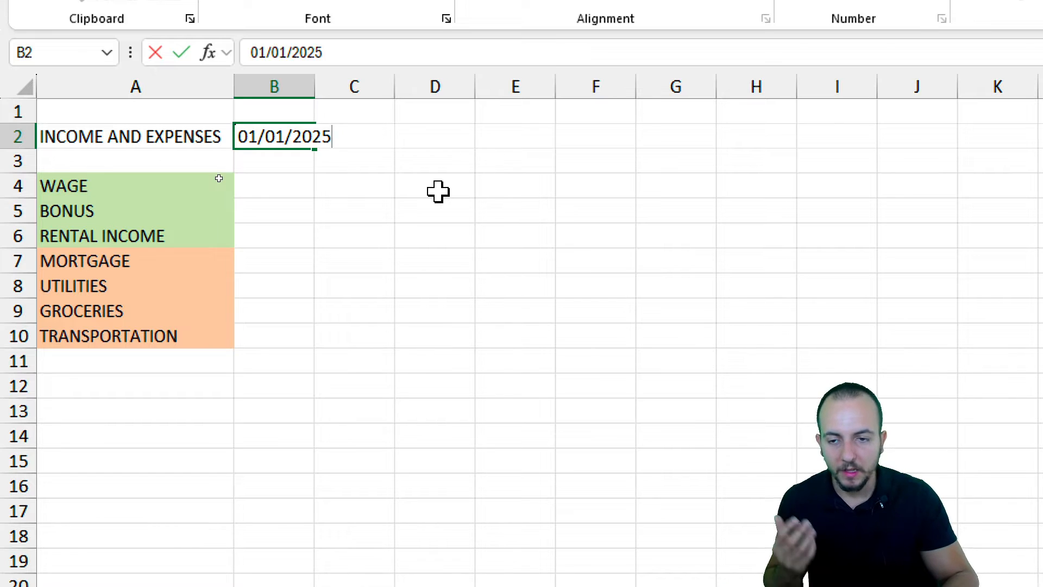
{"action": "key", "text": "Return"}
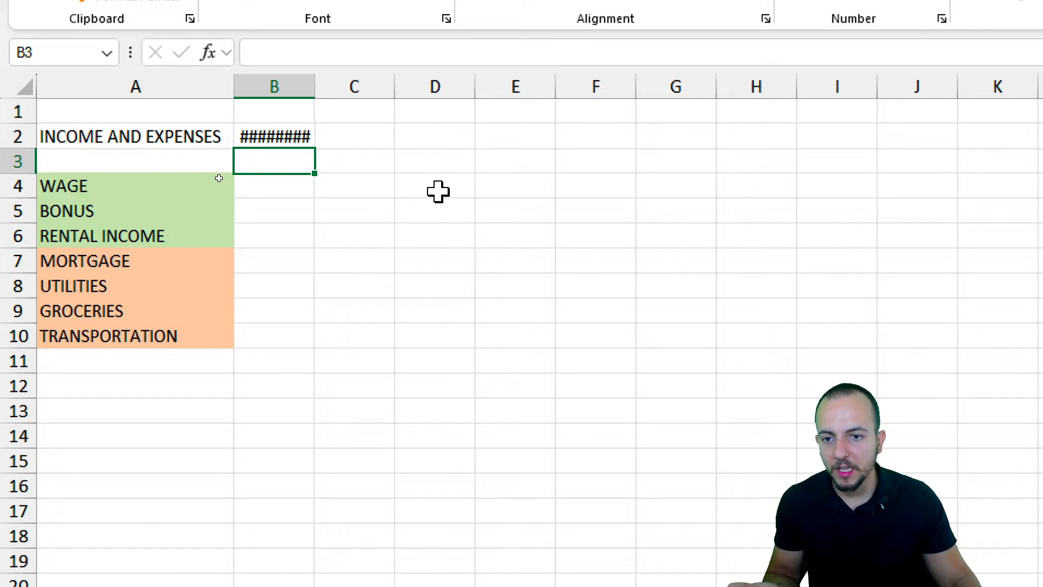
Step: Format the date in cell B2 with the 14-Mar date type so it shows only day and month
{"action": "left_click", "coordinate": [302, 142]}
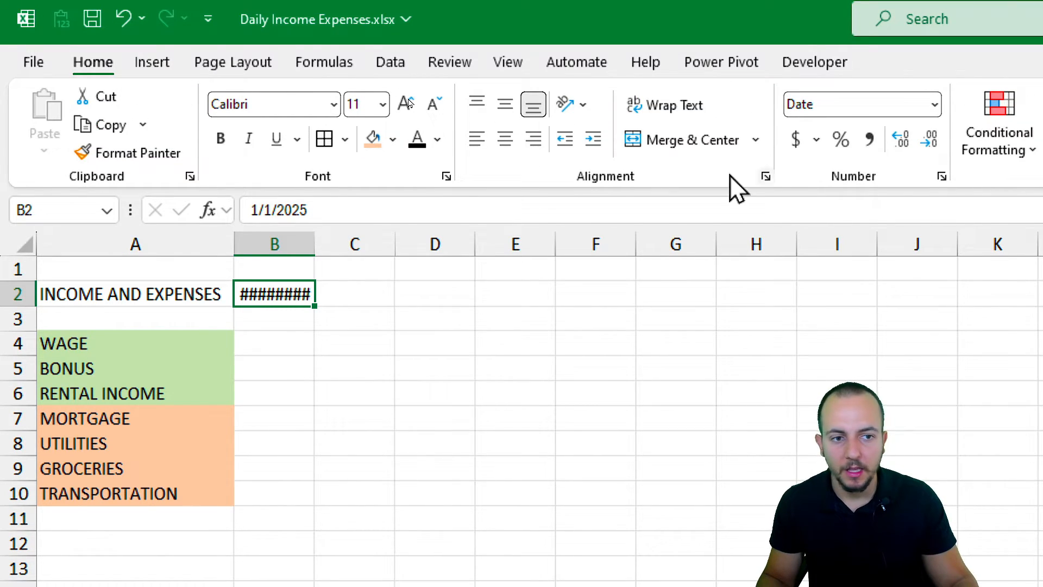
{"action": "left_click", "coordinate": [935, 105]}
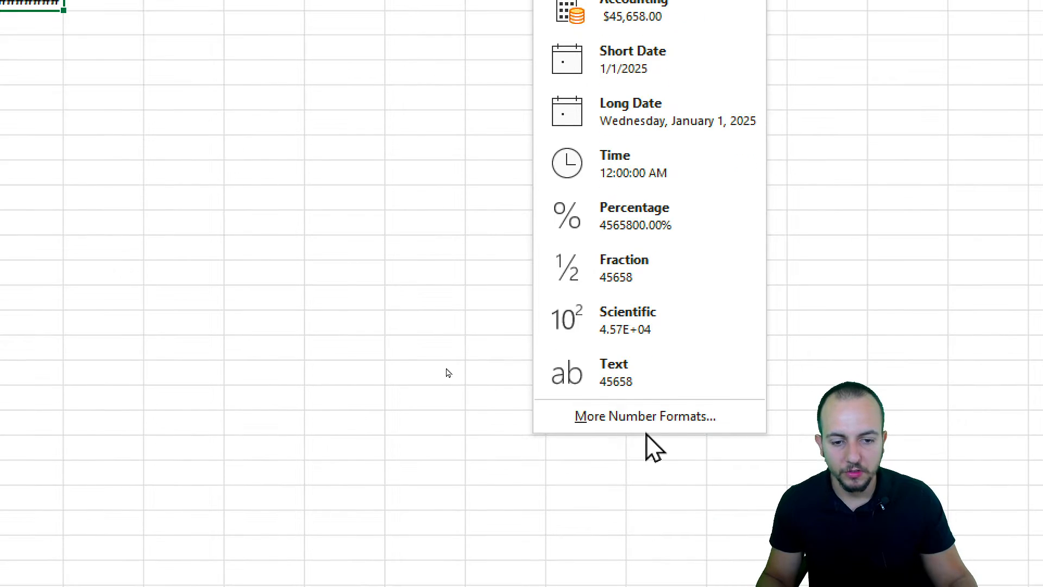
{"action": "left_click", "coordinate": [645, 416]}
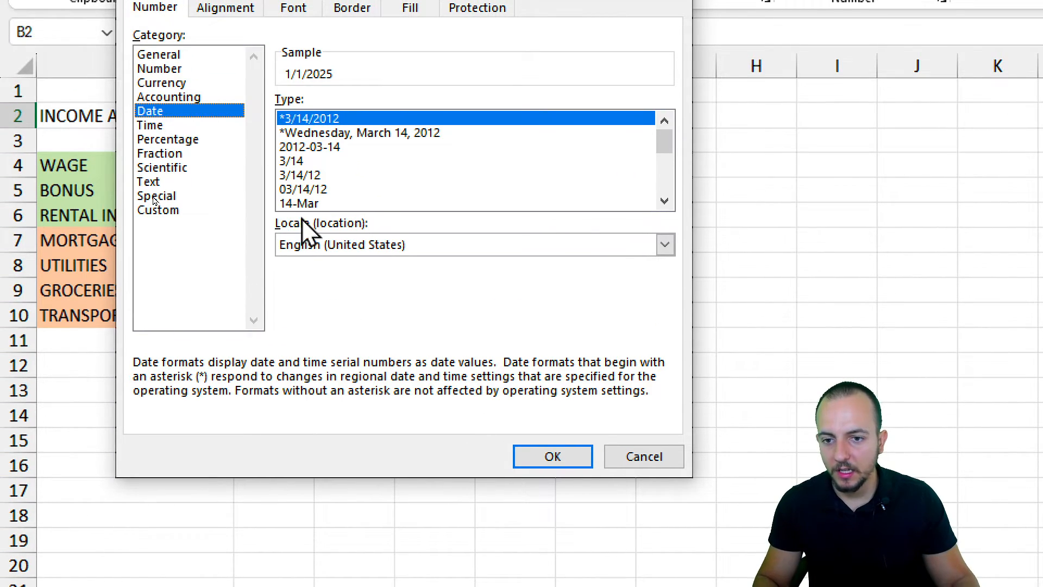
{"action": "left_click", "coordinate": [307, 205]}
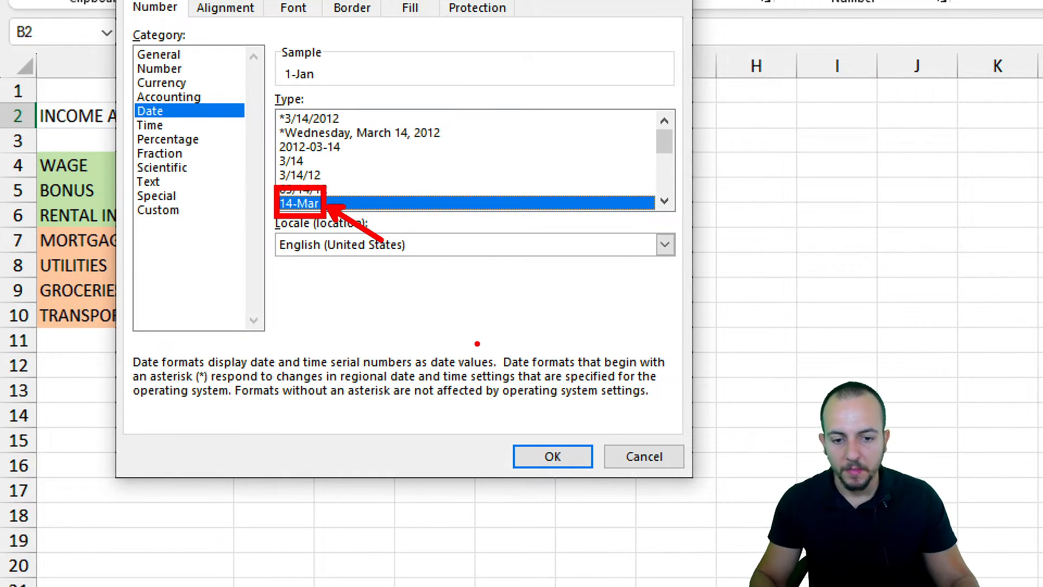
{"action": "left_click", "coordinate": [522, 459]}
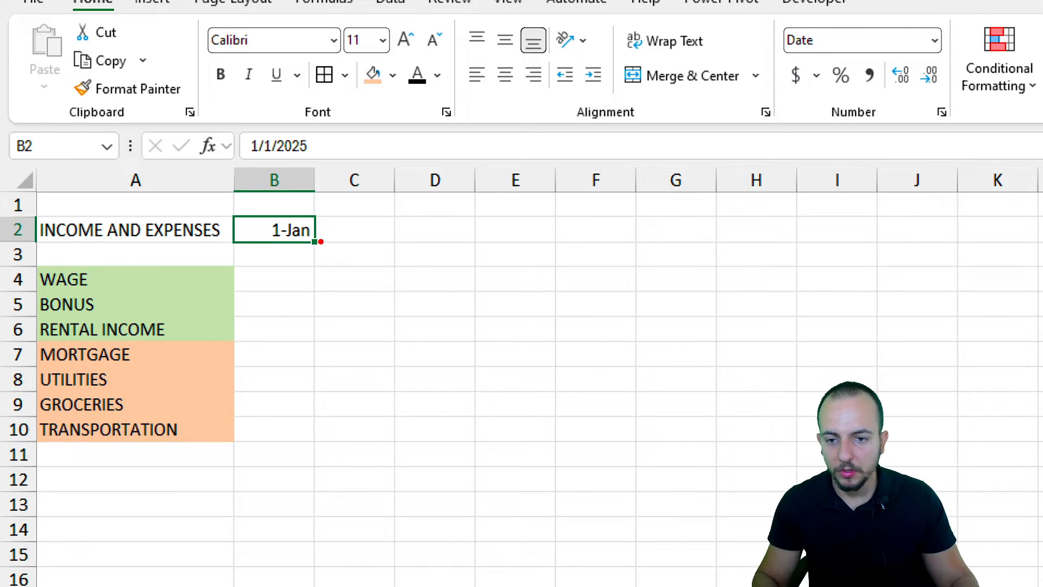
Step: Extend the date from cell B2 into C2 with AutoFill
{"action": "left_click_drag", "start_coordinate": [302, 254], "coordinate": [315, 228]}
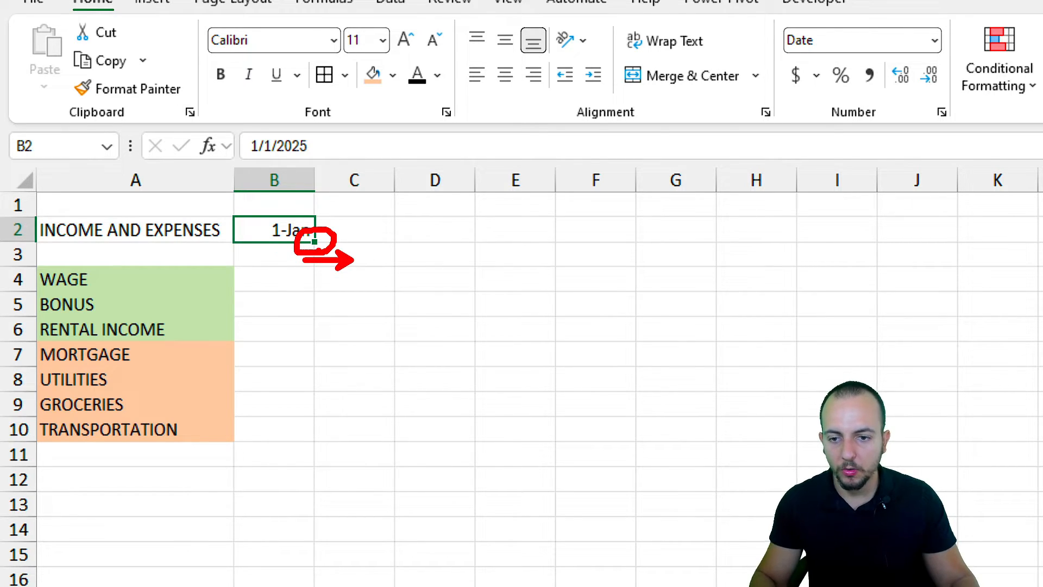
{"action": "left_click_drag", "start_coordinate": [316, 242], "coordinate": [369, 242]}
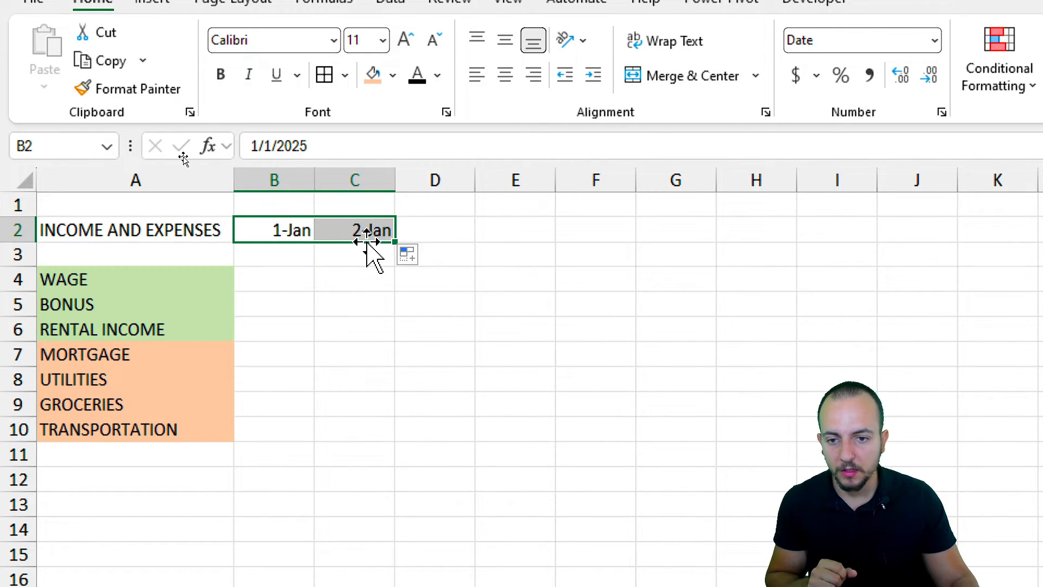
Step: Replace the date in cell C2 with the formula =B2+1 so it follows the date in B2
{"action": "left_click", "coordinate": [365, 230]}
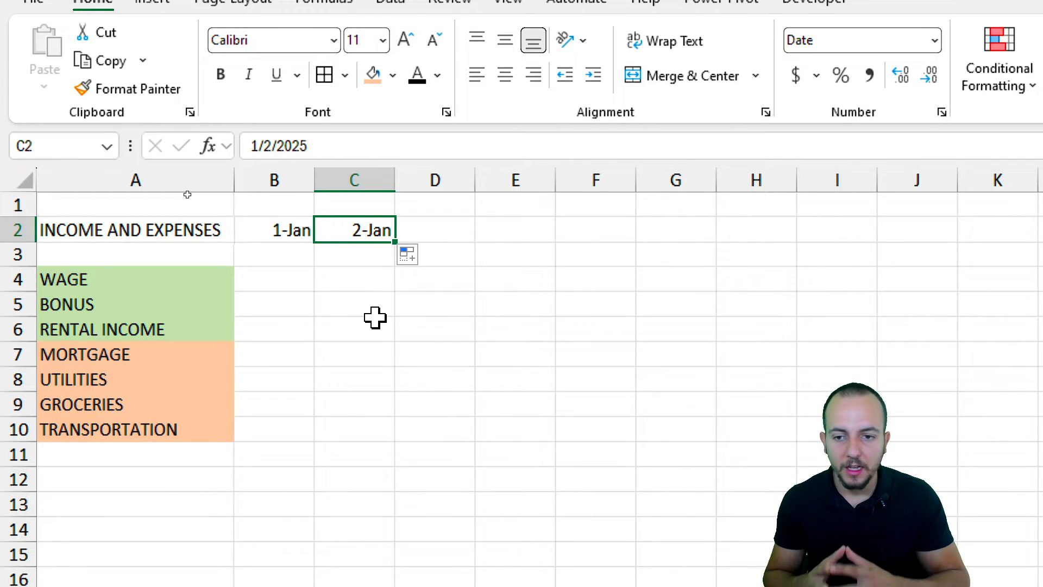
{"action": "type", "text": "="}
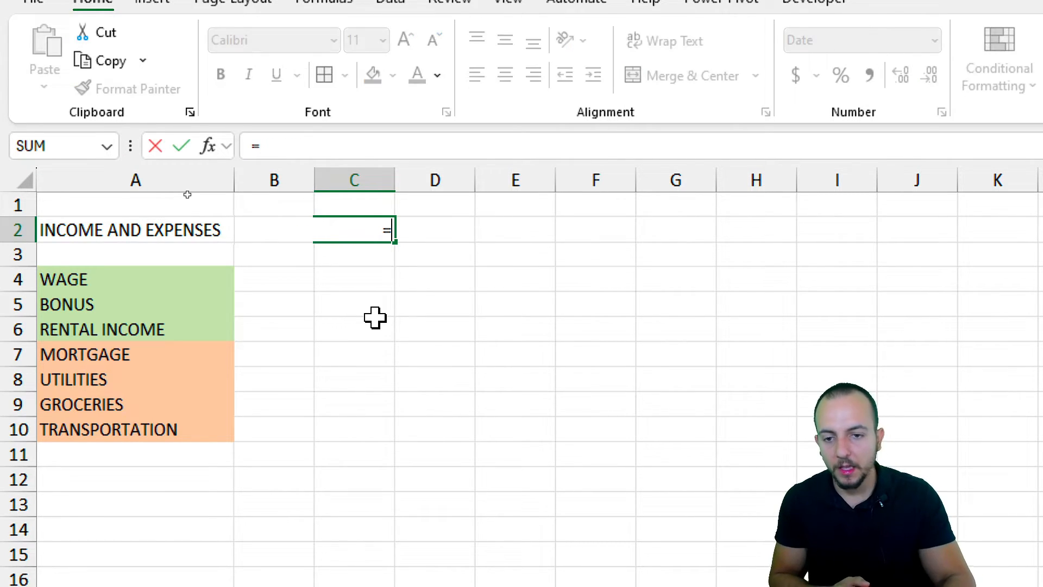
{"action": "type", "text": "B"}
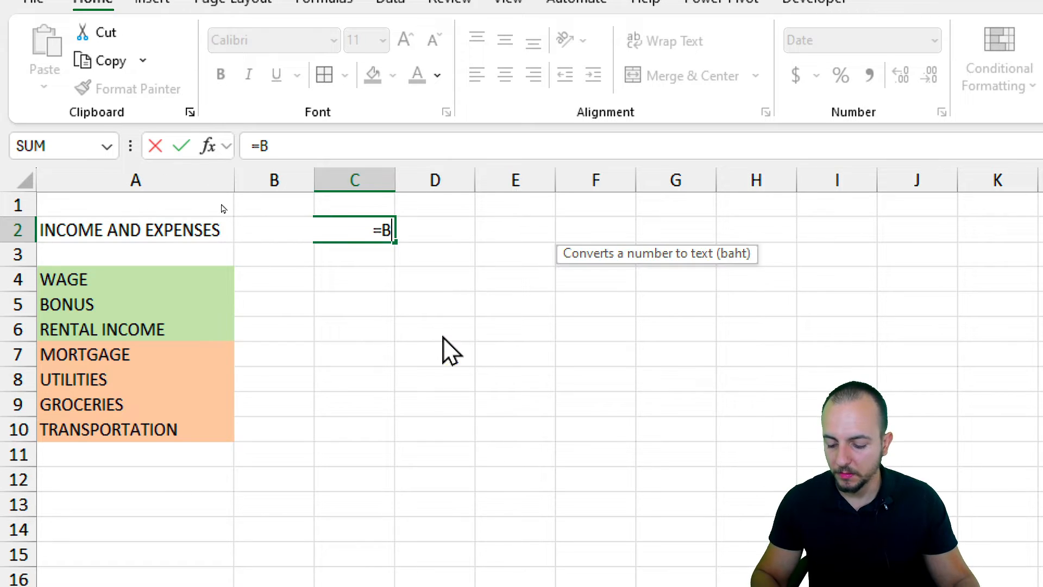
{"action": "type", "text": "2+1"}
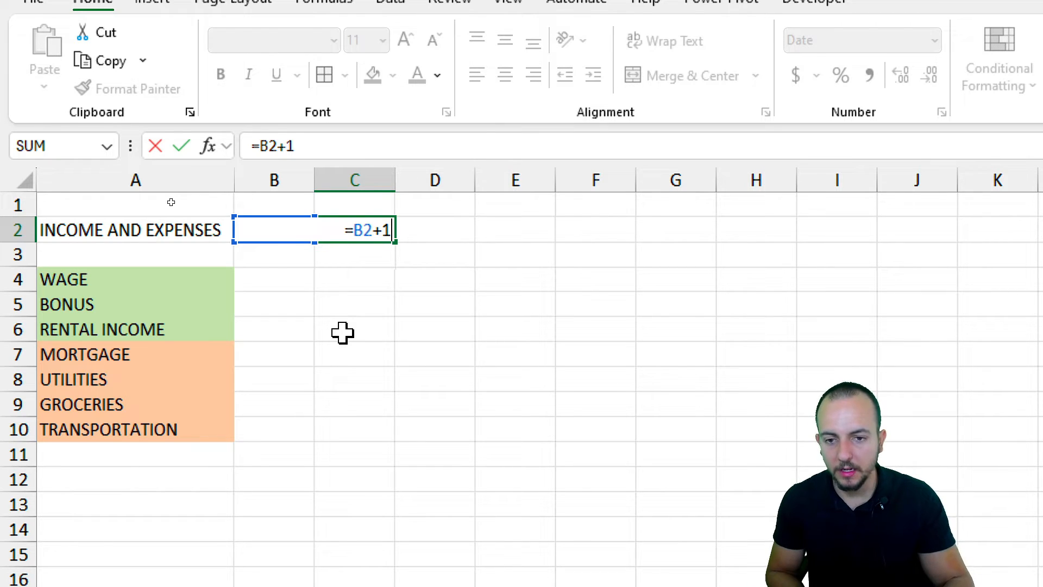
{"action": "key", "text": "Return"}
{"action": "left_click", "coordinate": [353, 229]}
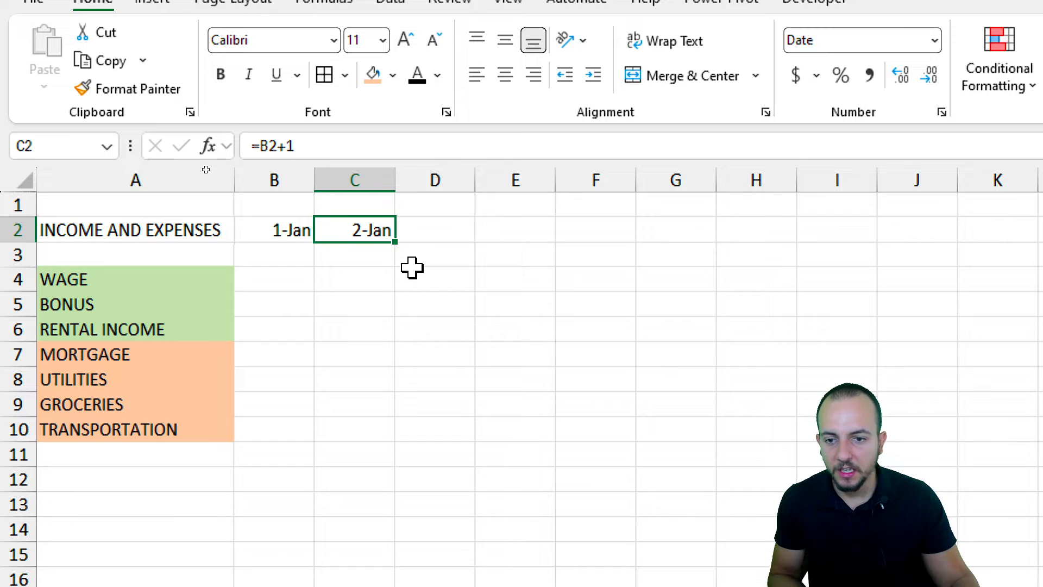
{"action": "left_click", "coordinate": [303, 229]}
Step: Copy the C2 date formula across row 2 to column AF so the dates run through 31-Jan
{"action": "left_click", "coordinate": [354, 230]}
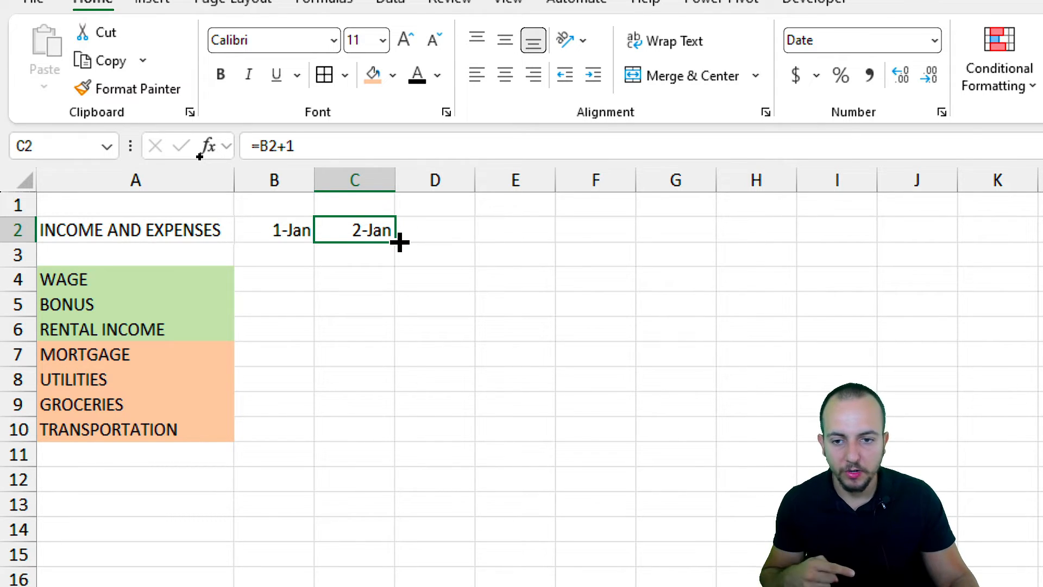
{"action": "left_click_drag", "start_coordinate": [399, 243], "coordinate": [905, 251]}
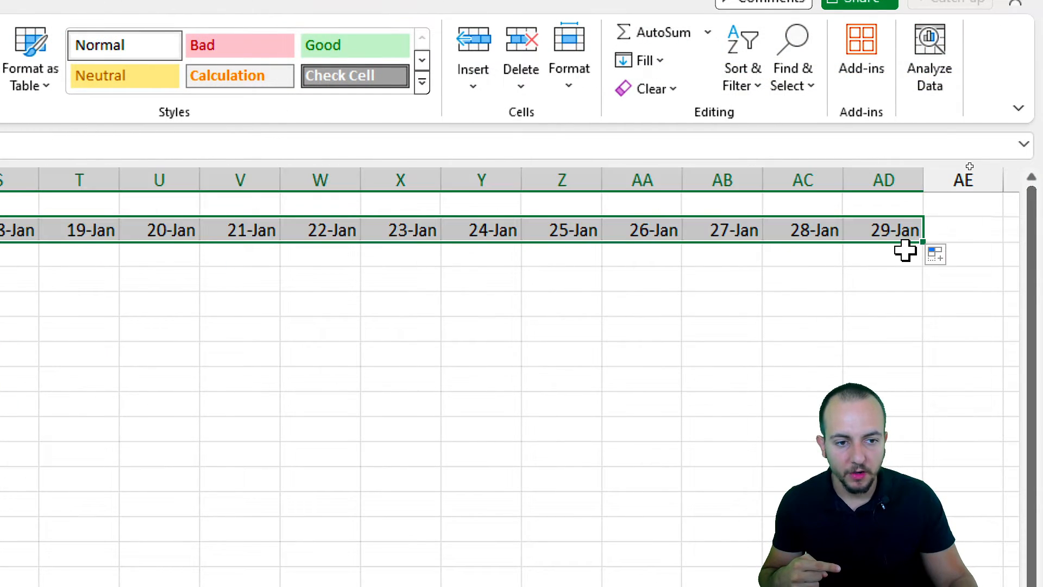
{"action": "left_click", "coordinate": [900, 228]}
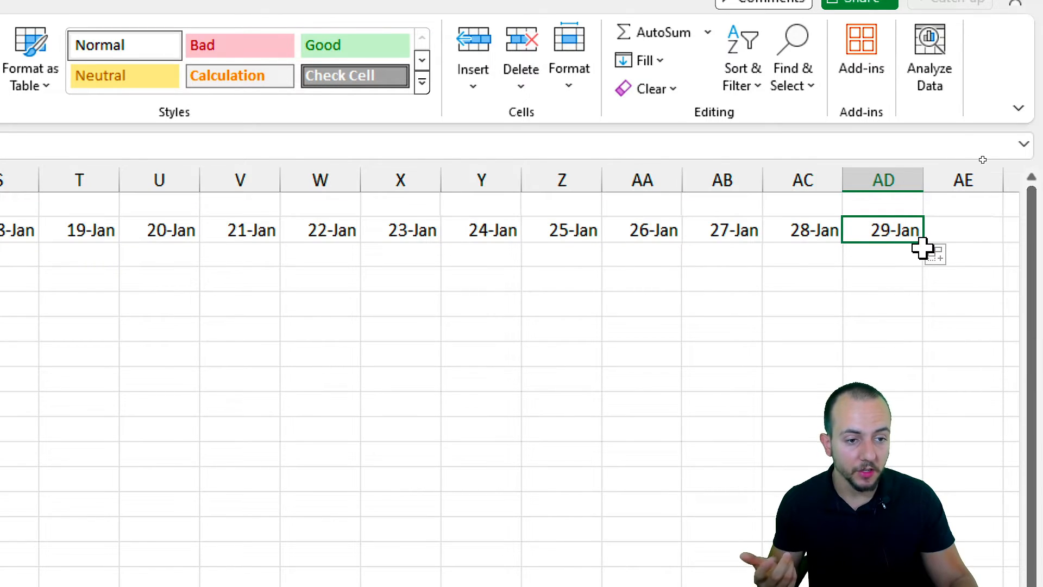
{"action": "mouse_move", "coordinate": [924, 248]}
{"action": "left_mouse_down"}
{"action": "mouse_move", "coordinate": [1034, 242]}
{"action": "mouse_move", "coordinate": [916, 244]}
{"action": "left_mouse_up"}
{"action": "left_click", "coordinate": [869, 227]}
{"action": "left_click", "coordinate": [882, 180]}
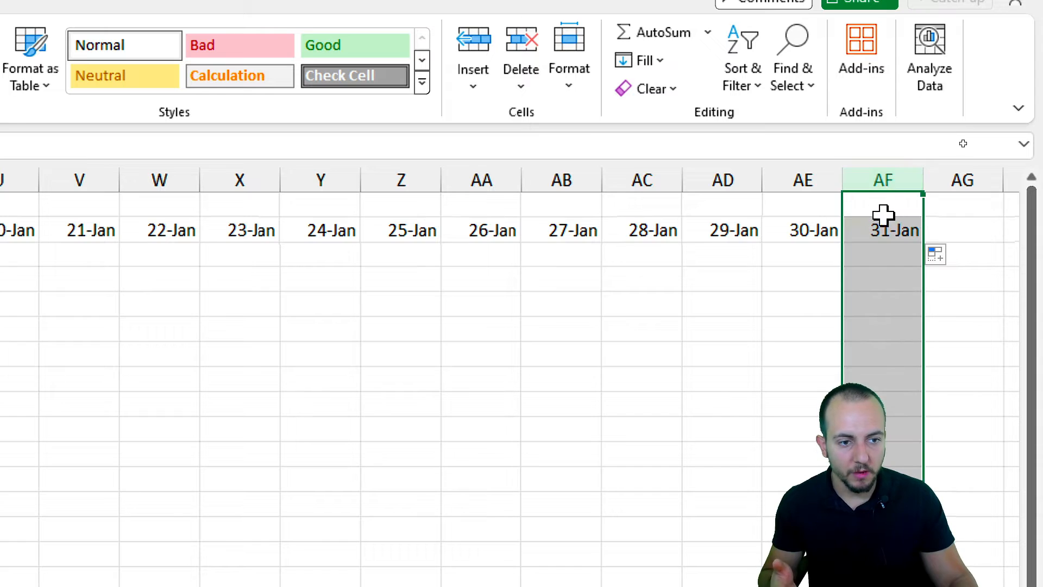
{"action": "left_click", "coordinate": [885, 232]}
Step: Test the date formulas by changing the starting date in B2 to 02/01/2025, and undo that change
{"action": "scroll", "coordinate": [412, 343], "scroll_direction": "left", "scroll_amount": 3}
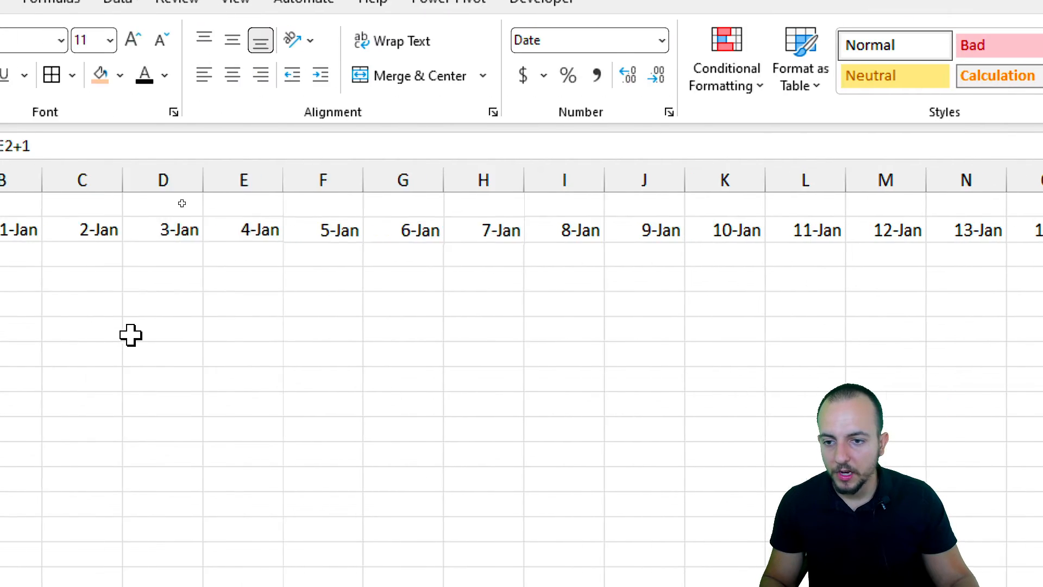
{"action": "left_click", "coordinate": [14, 230]}
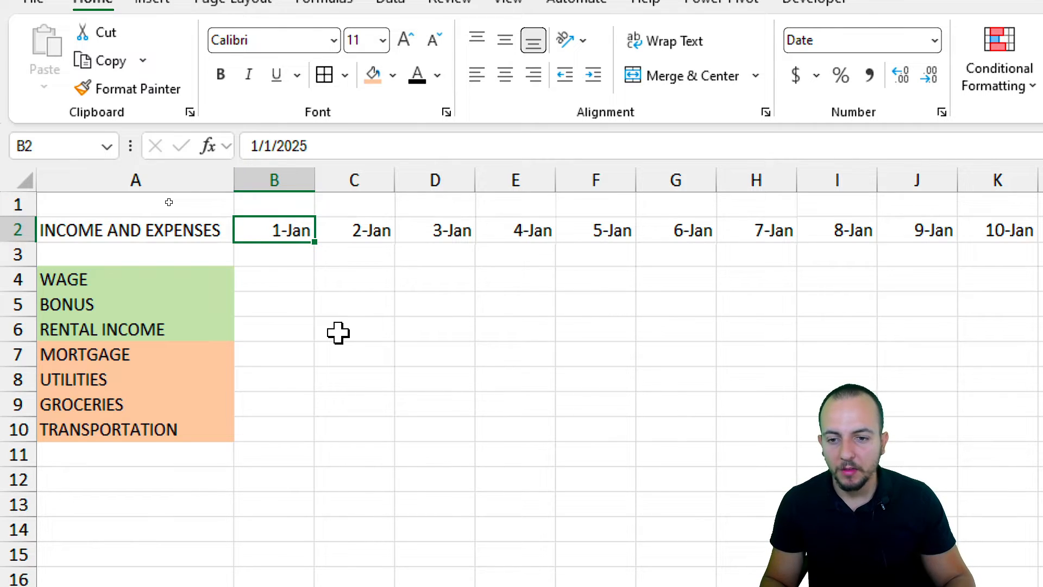
{"action": "type", "text": "02/01/2025"}
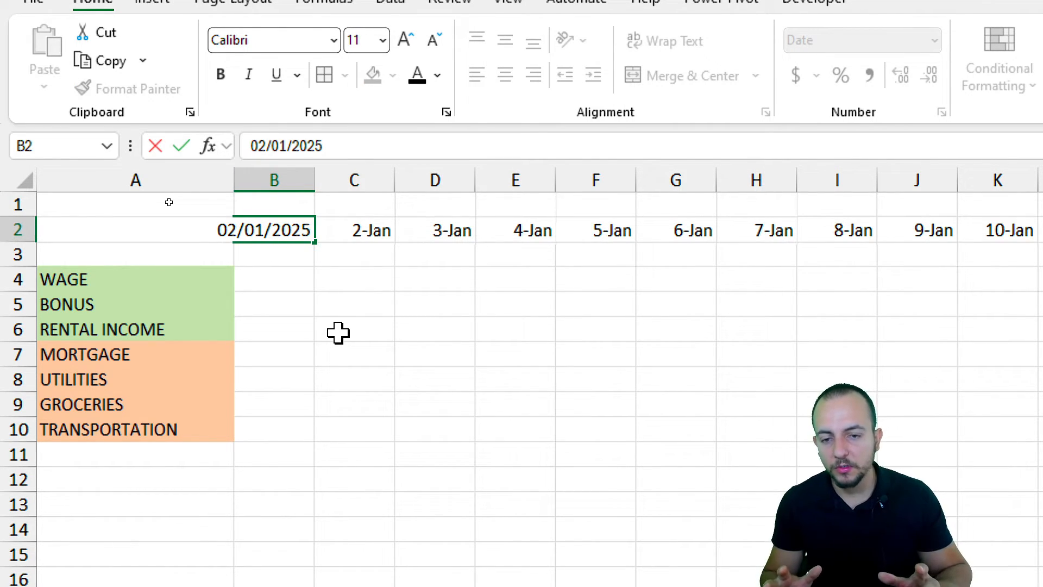
{"action": "key", "text": "Return"}
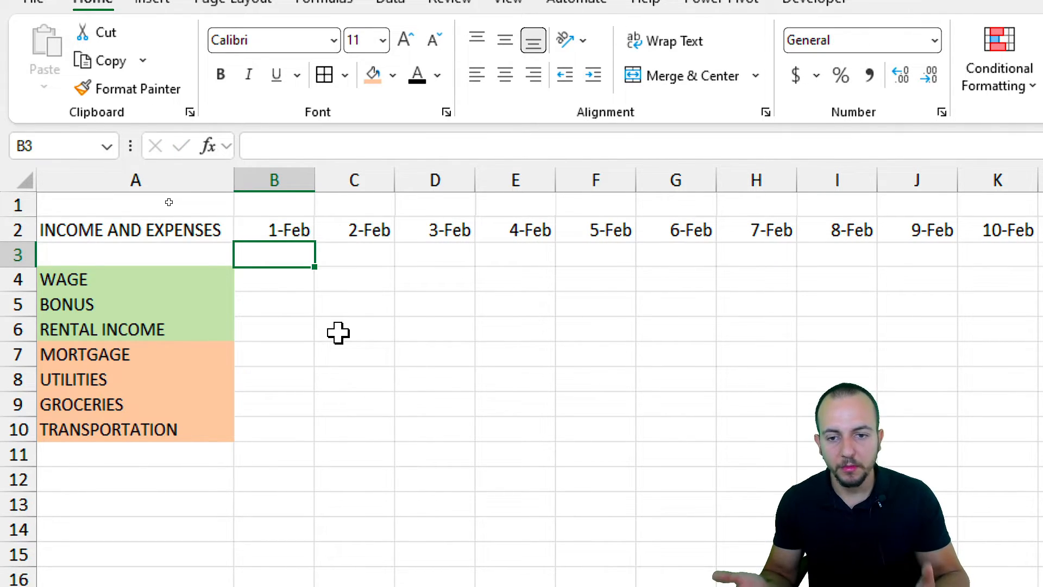
{"action": "left_click", "coordinate": [298, 234]}
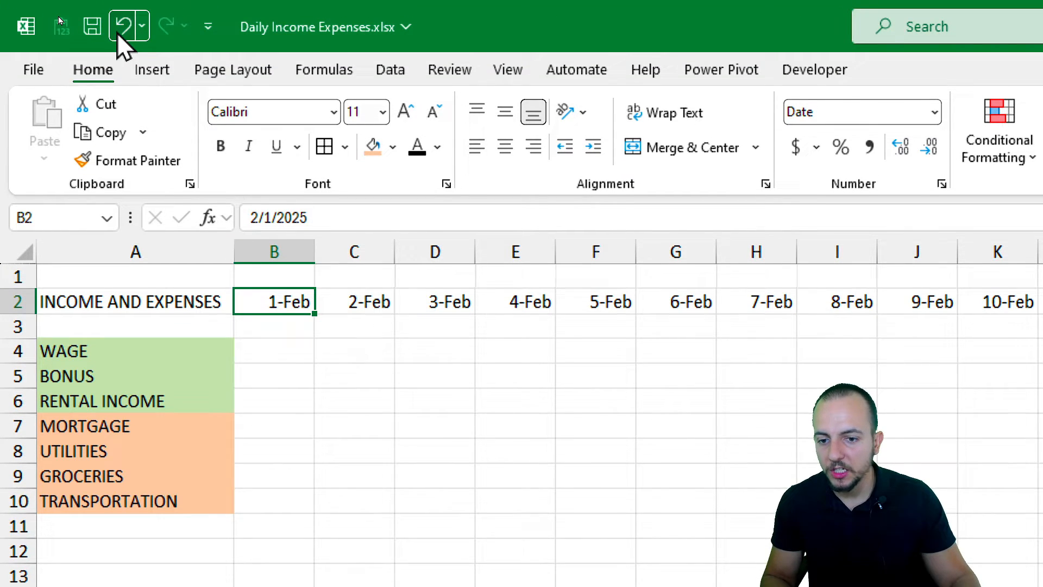
{"action": "left_click", "coordinate": [118, 33]}
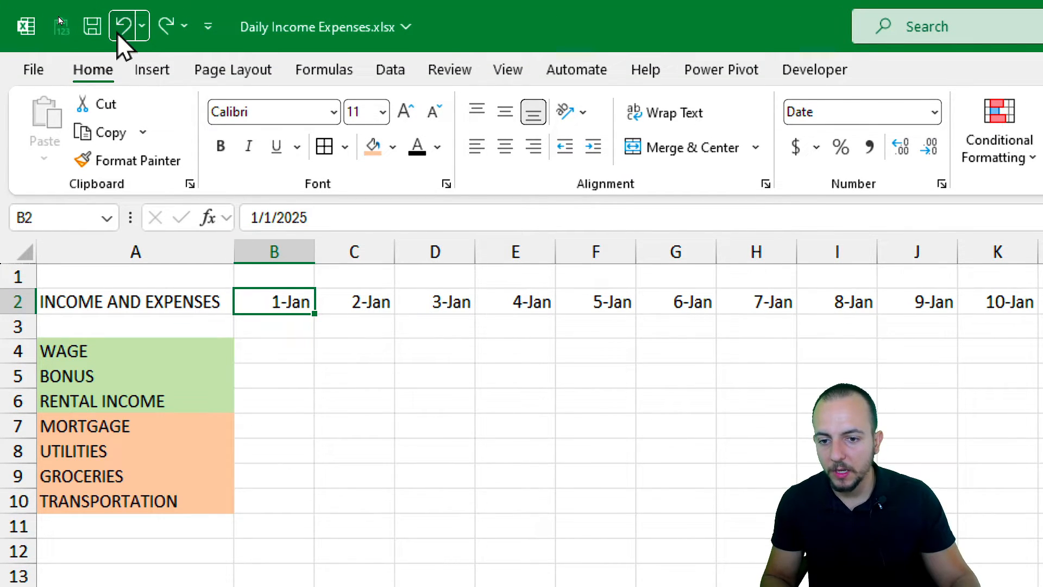
Step: Center the contents of row 2 both vertically and horizontally
{"action": "left_click", "coordinate": [14, 302]}
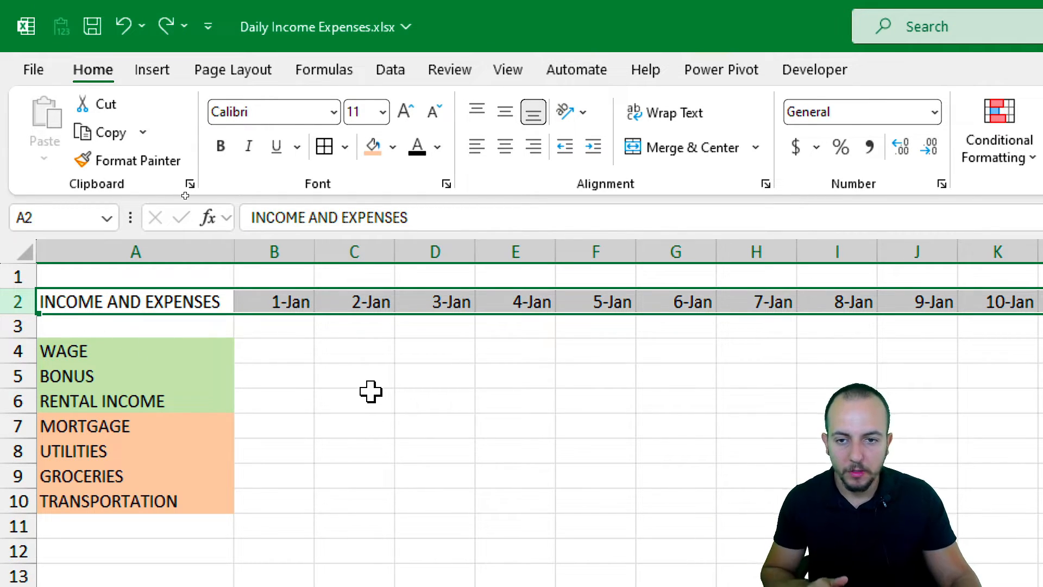
{"action": "left_click", "coordinate": [505, 111]}
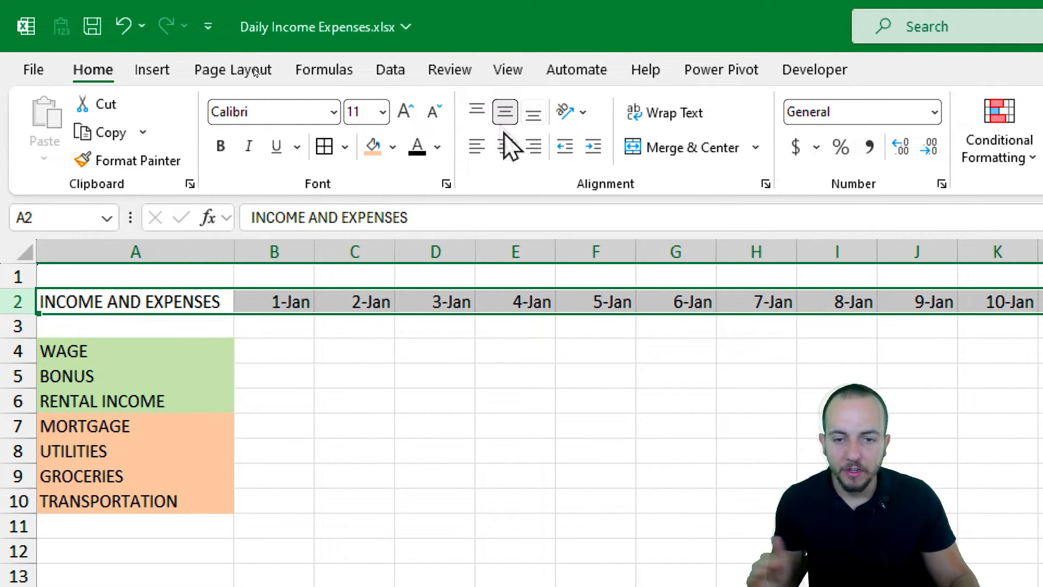
{"action": "left_click", "coordinate": [507, 145]}
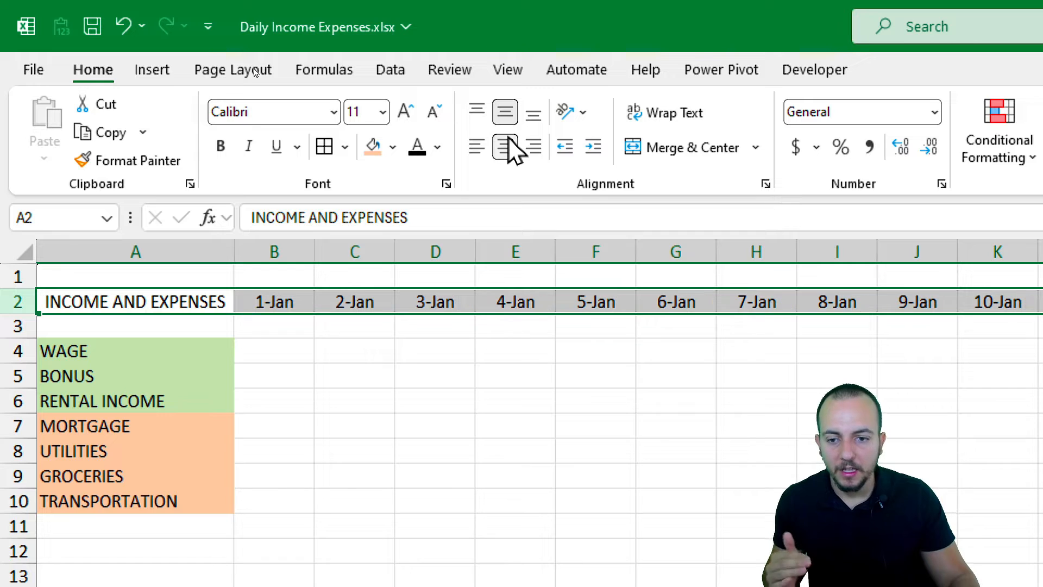
Step: Give row 2 white text on a standard blue fill
{"action": "left_click", "coordinate": [438, 147]}
{"action": "left_click", "coordinate": [416, 285]}
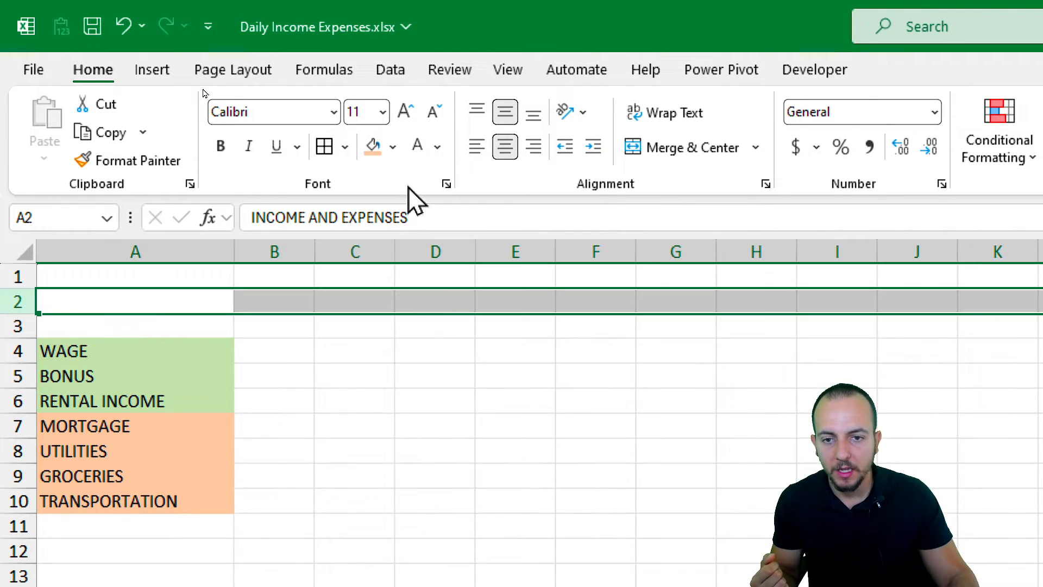
{"action": "left_click", "coordinate": [392, 146]}
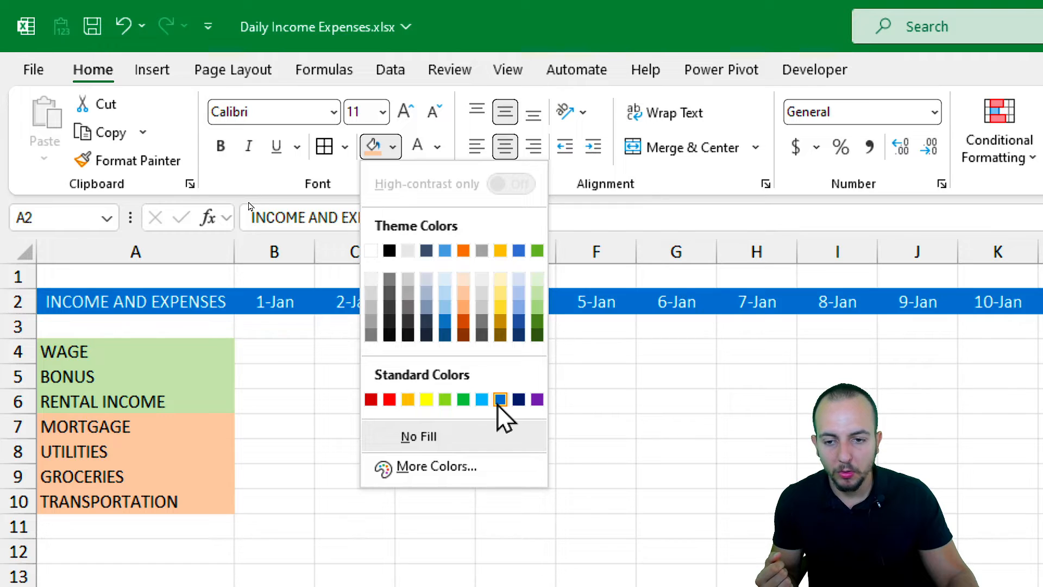
{"action": "left_click", "coordinate": [500, 400]}
{"action": "left_click", "coordinate": [278, 348]}
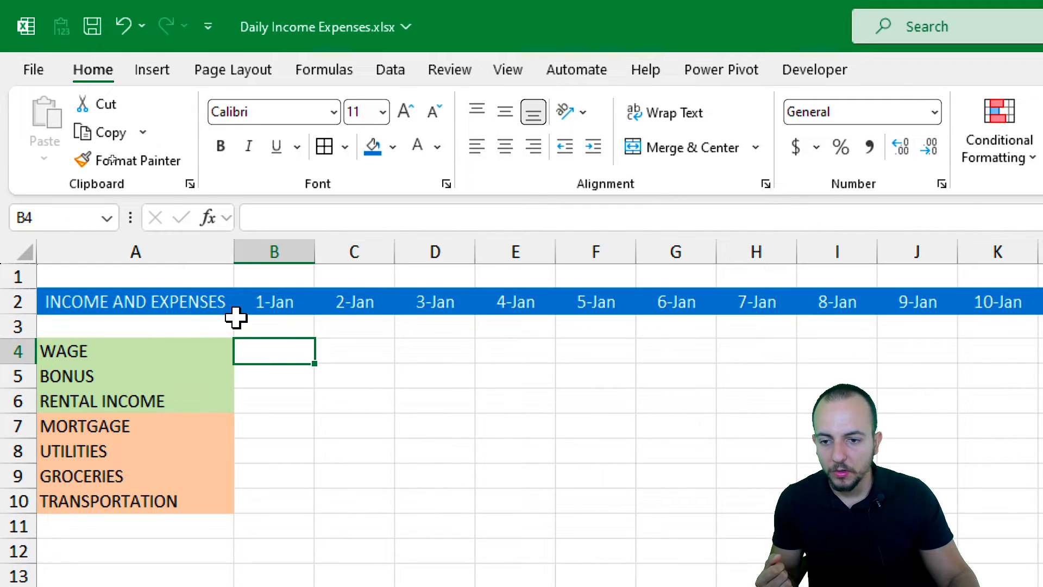
Step: Widen the date columns B through AF equally so each day has slightly more room
{"action": "left_click_drag", "start_coordinate": [180, 304], "coordinate": [379, 308]}
{"action": "left_click", "coordinate": [409, 304]}
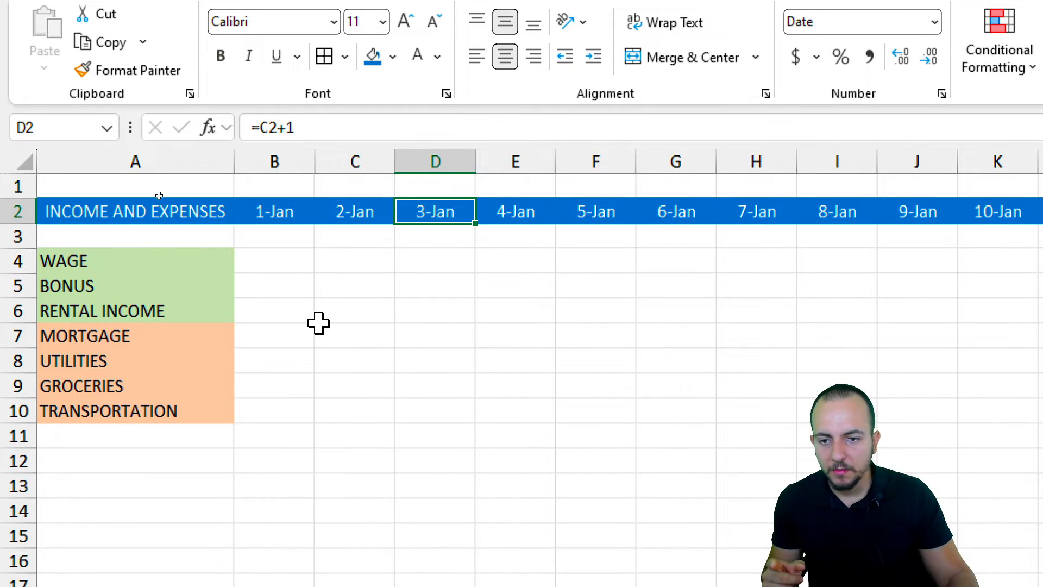
{"action": "left_click", "coordinate": [277, 260]}
{"action": "left_click_drag", "start_coordinate": [277, 171], "coordinate": [1042, 191]}
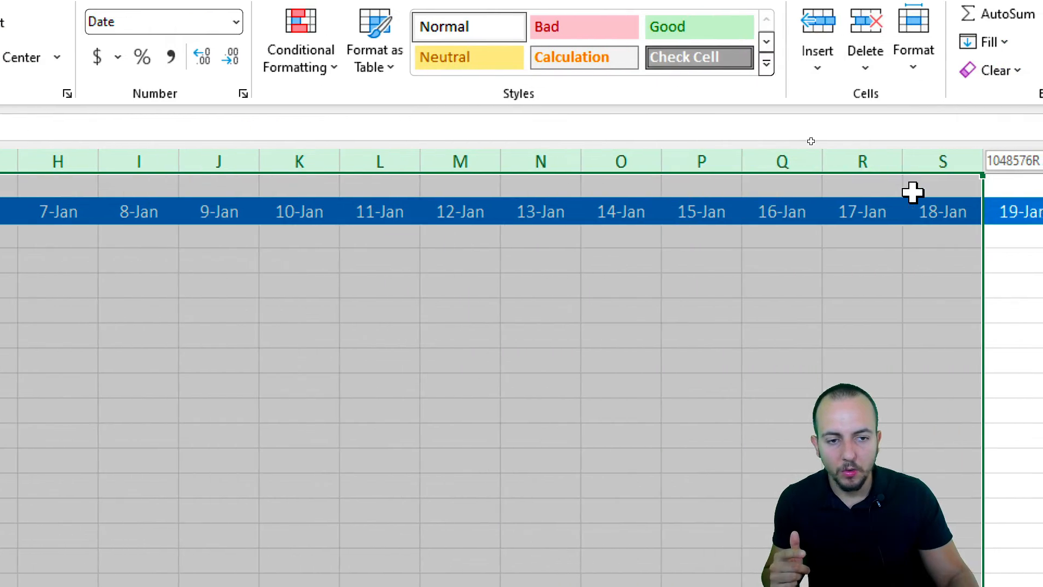
{"action": "left_click_drag", "start_coordinate": [912, 191], "coordinate": [1042, 211]}
{"action": "left_click_drag", "start_coordinate": [847, 210], "coordinate": [884, 210]}
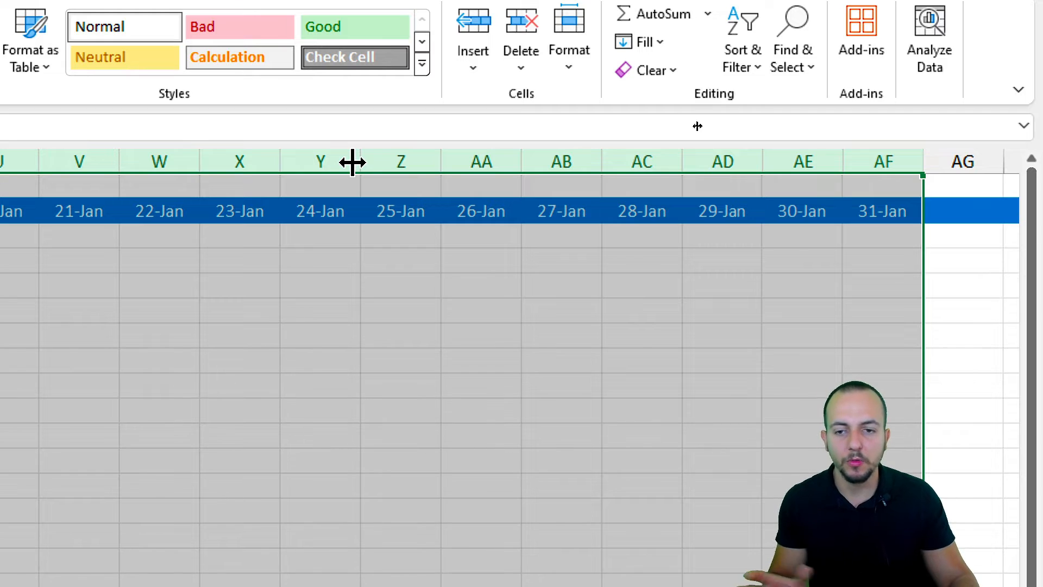
{"action": "mouse_move", "coordinate": [352, 162]}
{"action": "left_mouse_down"}
{"action": "mouse_move", "coordinate": [370, 161]}
{"action": "mouse_move", "coordinate": [361, 162]}
{"action": "left_mouse_up"}
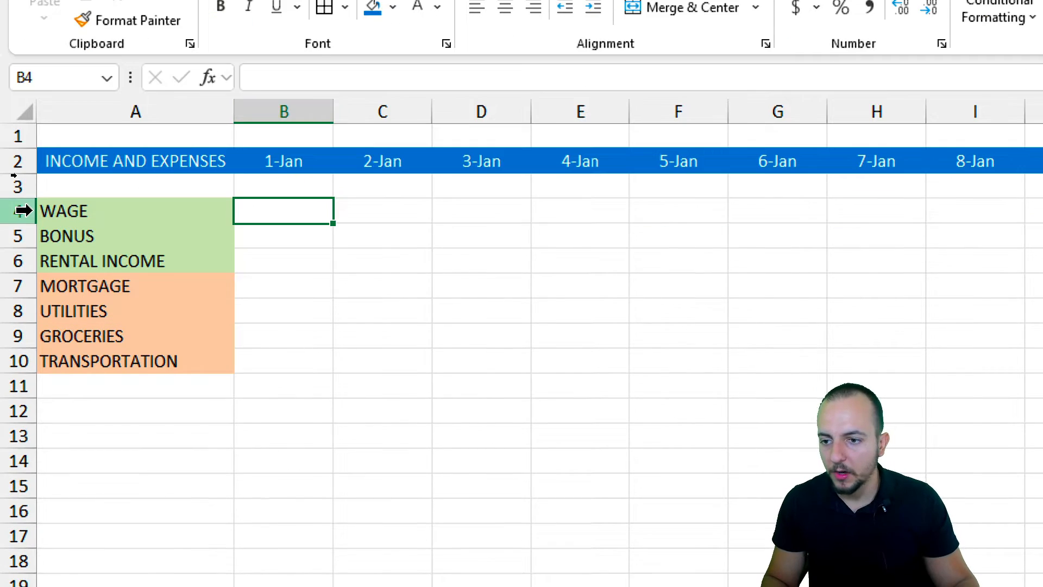
Step: Make the header text and dates in row 2 bold
{"action": "left_click_drag", "start_coordinate": [24, 211], "coordinate": [47, 358]}
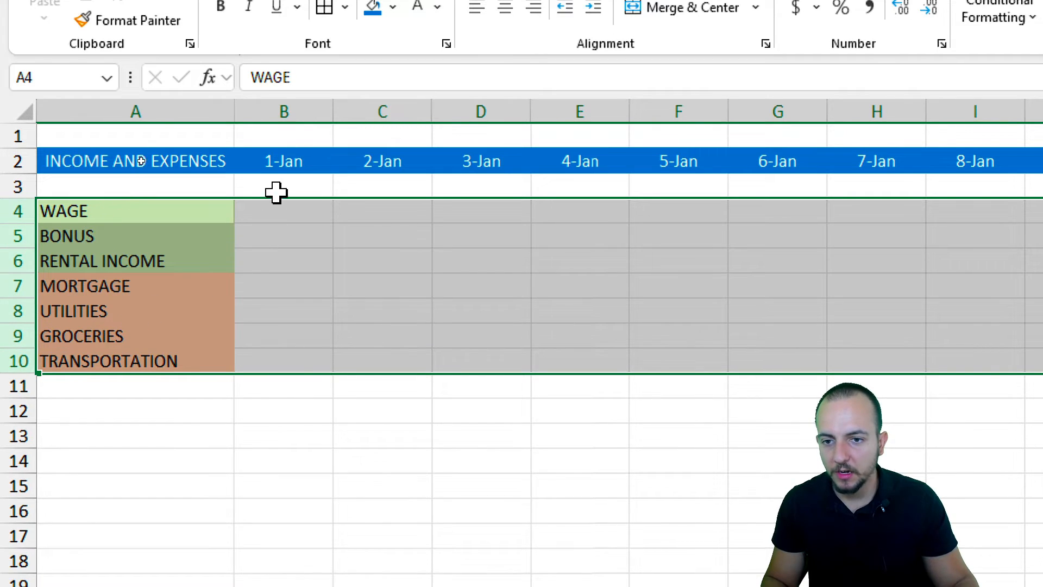
{"action": "left_click_drag", "start_coordinate": [307, 112], "coordinate": [663, 108]}
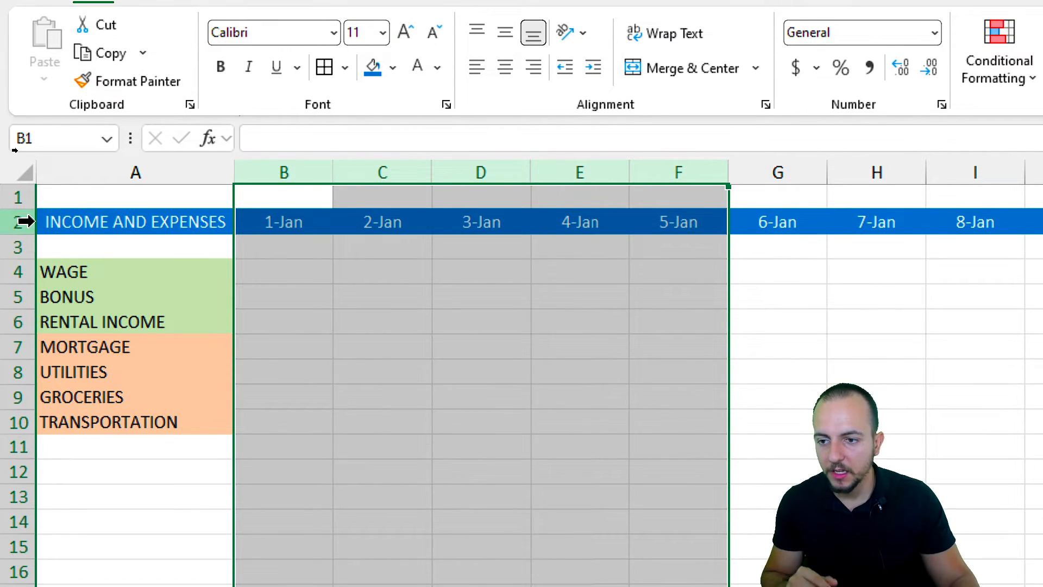
{"action": "left_click", "coordinate": [30, 162]}
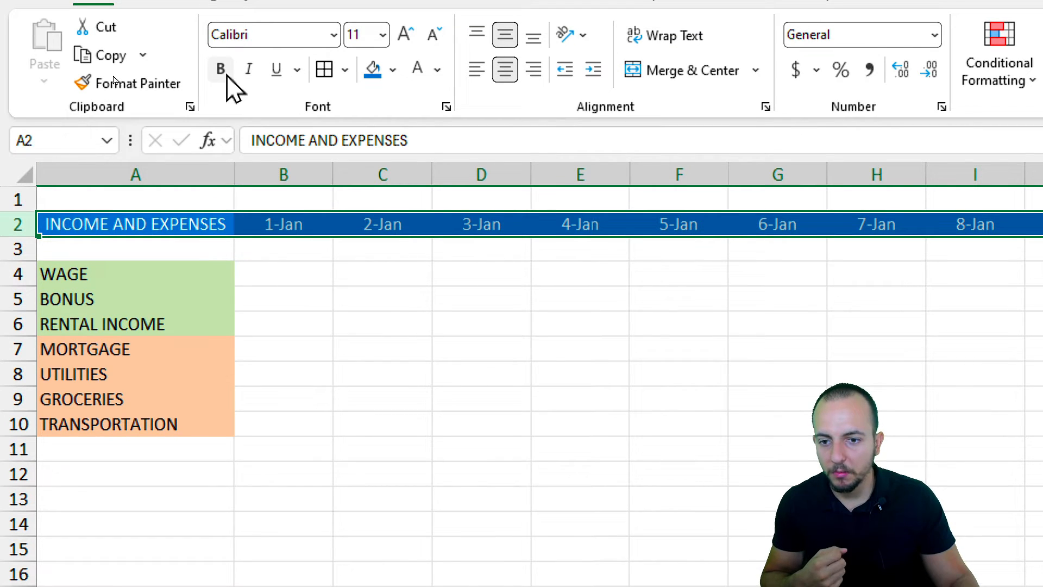
{"action": "left_click", "coordinate": [221, 67]}
{"action": "left_click", "coordinate": [303, 266]}
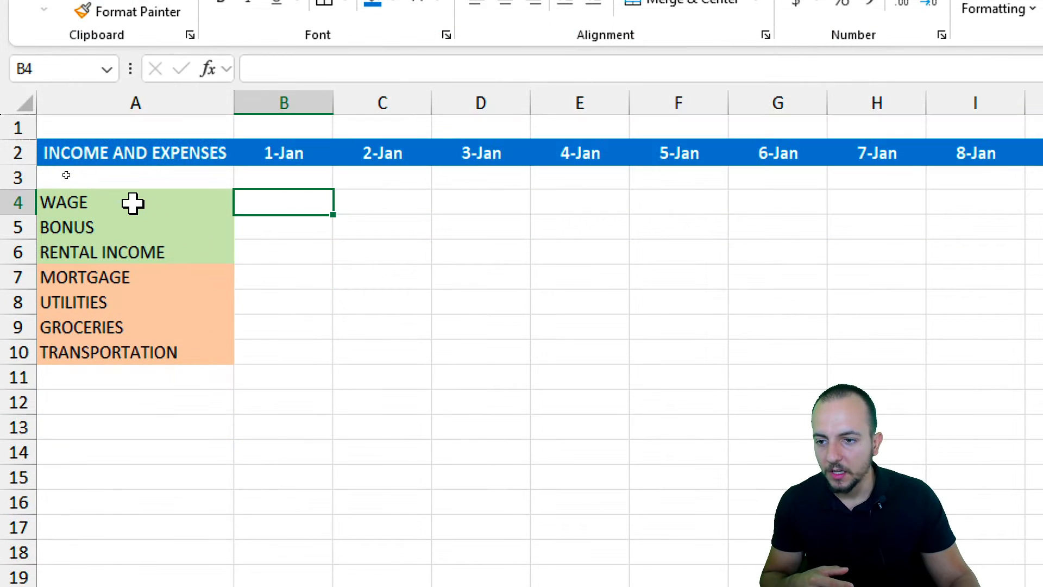
Step: Enter a wage of 200 for 1-Jan in cell B4
{"action": "left_click", "coordinate": [133, 274]}
{"action": "left_click", "coordinate": [274, 201]}
{"action": "left_click", "coordinate": [389, 207]}
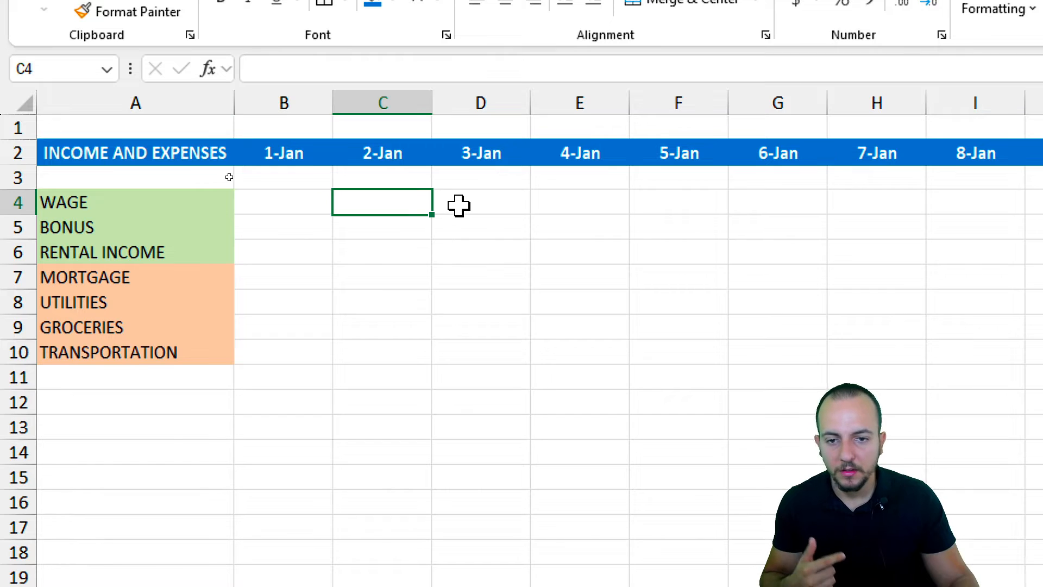
{"action": "left_click", "coordinate": [460, 204]}
{"action": "left_click", "coordinate": [187, 204]}
{"action": "left_click", "coordinate": [308, 204]}
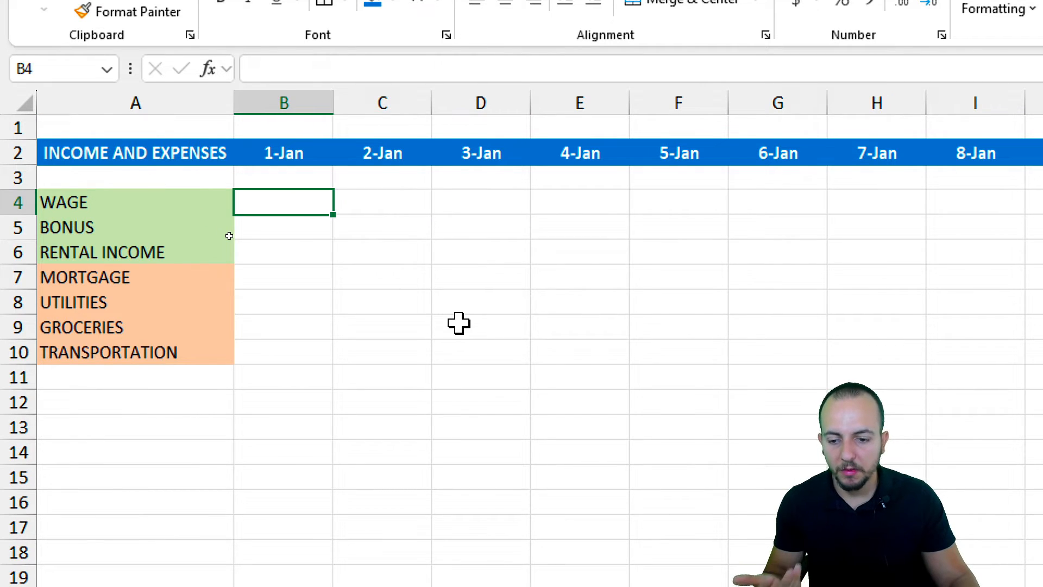
{"action": "type", "text": "200"}
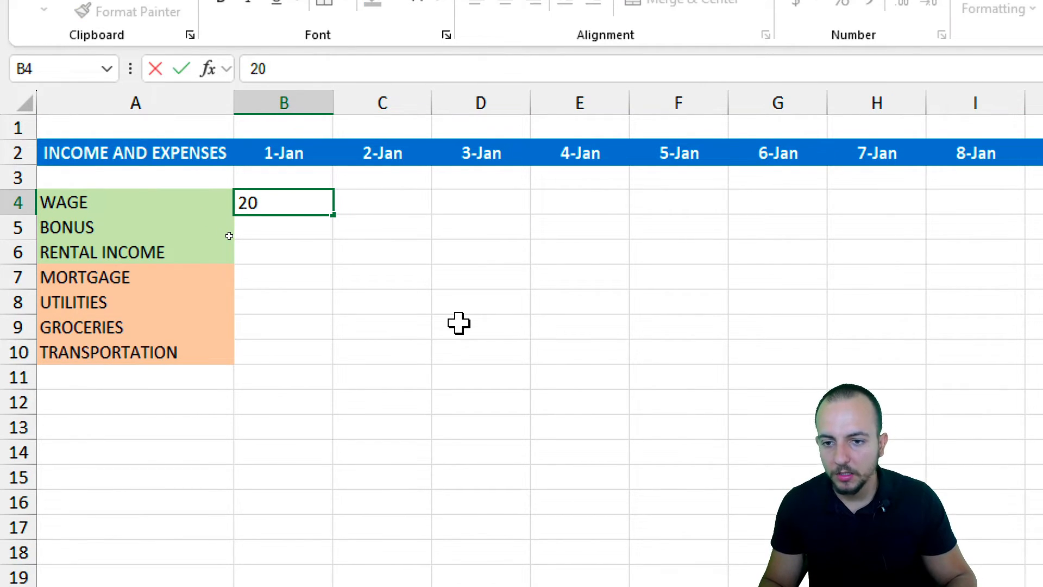
{"action": "key", "text": "Return"}
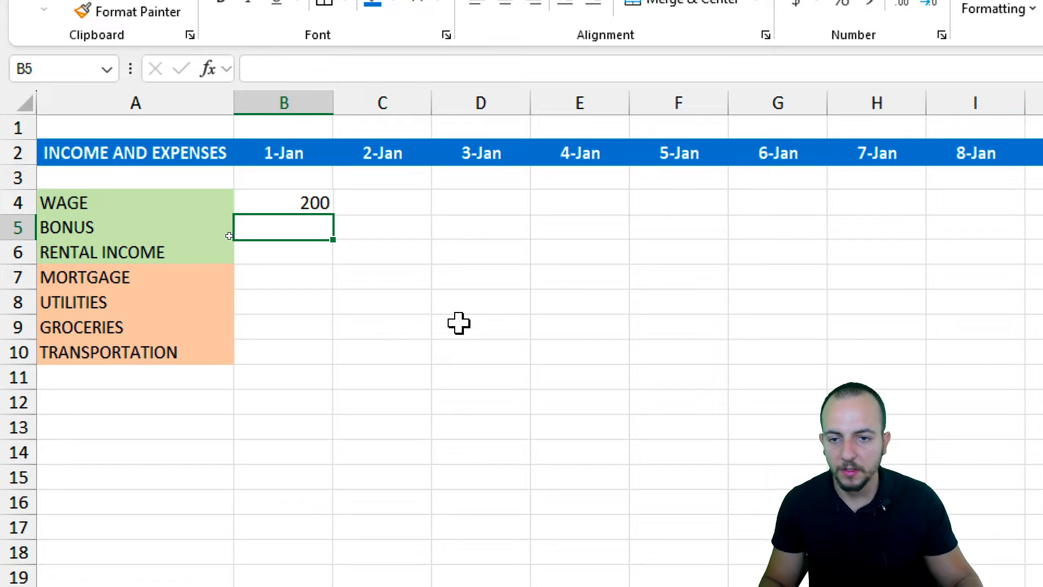
Step: Enter wages of 300 for 3-Jan in D4 and 150 for 4-Jan in E4
{"action": "left_click", "coordinate": [399, 209]}
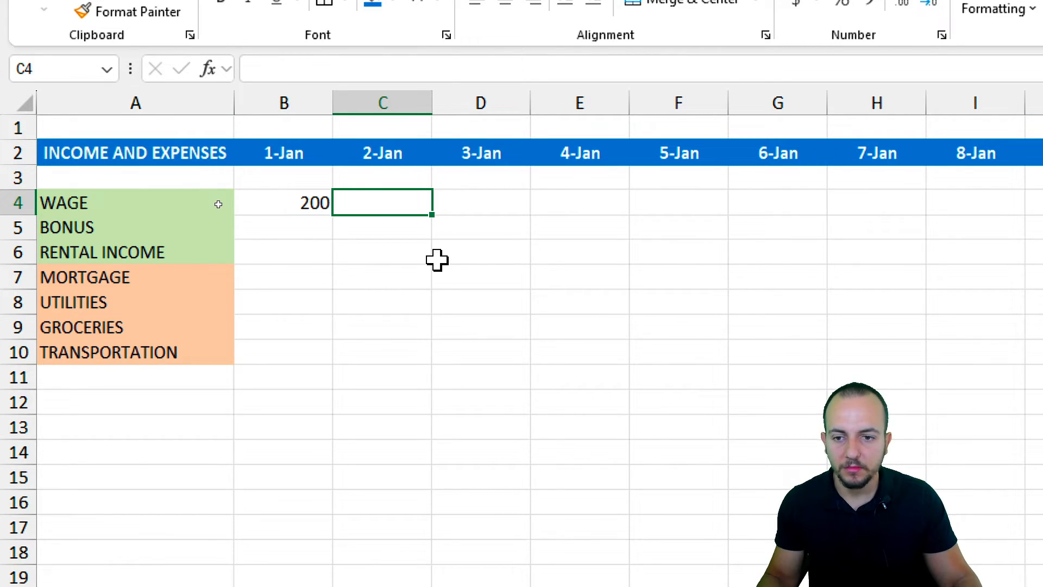
{"action": "left_click", "coordinate": [470, 205]}
{"action": "type", "text": "300"}
{"action": "key", "text": "Return"}
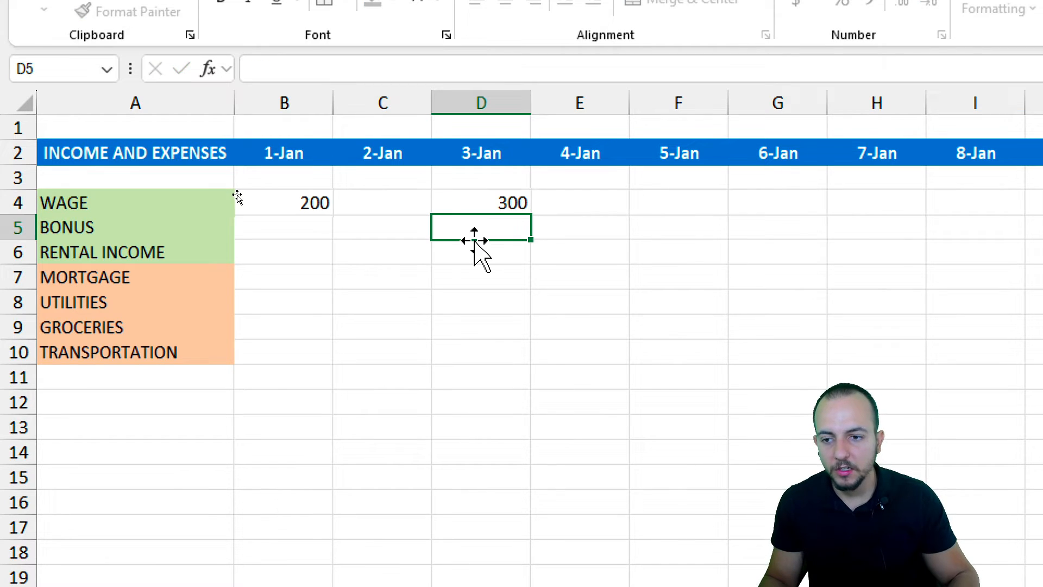
{"action": "left_click", "coordinate": [617, 200]}
{"action": "type", "text": "150"}
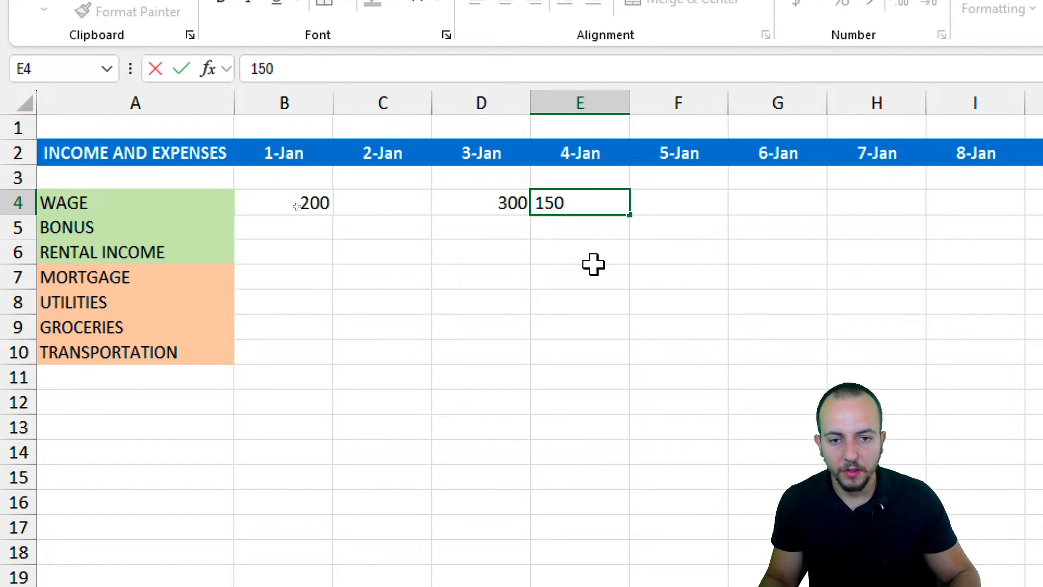
{"action": "key", "text": "Return"}
Step: Enter a bonus of 50 for 3-Jan in cell D5
{"action": "left_click", "coordinate": [148, 224]}
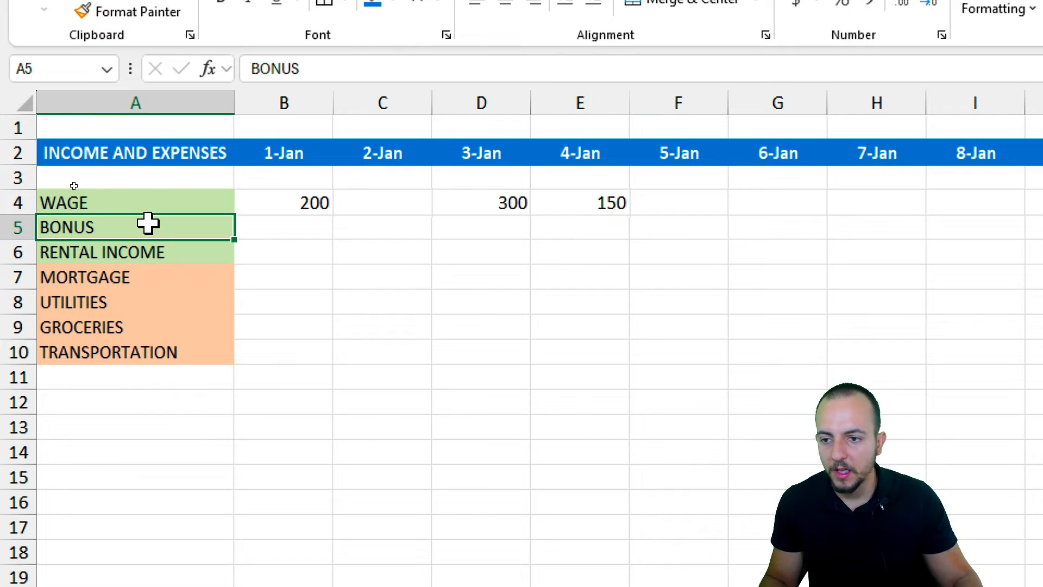
{"action": "left_click", "coordinate": [522, 227]}
{"action": "left_click_drag", "start_coordinate": [495, 154], "coordinate": [499, 225]}
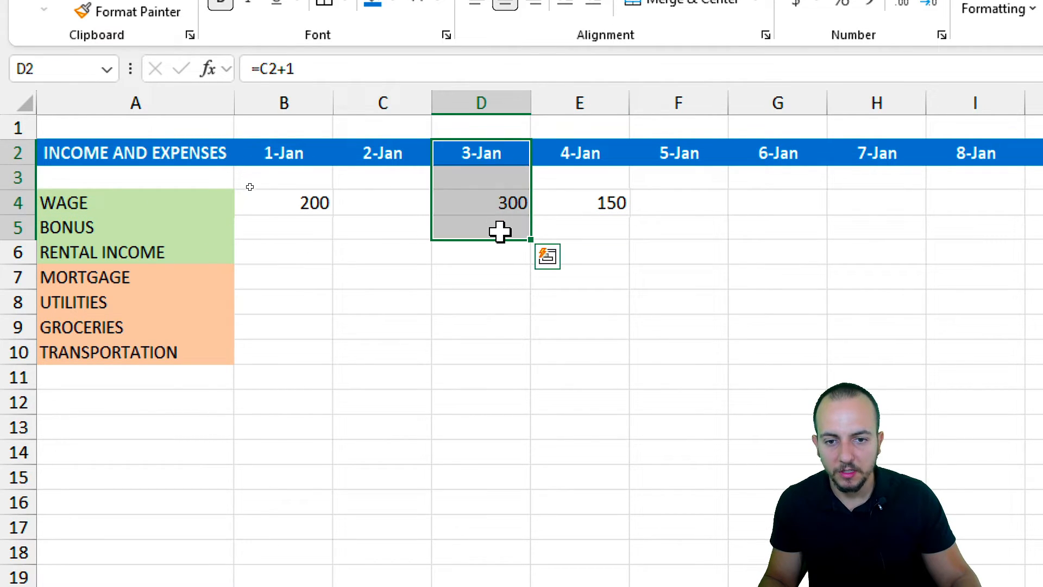
{"action": "left_click", "coordinate": [489, 208]}
{"action": "key", "text": "Return"}
{"action": "type", "text": "50"}
{"action": "key", "text": "Return"}
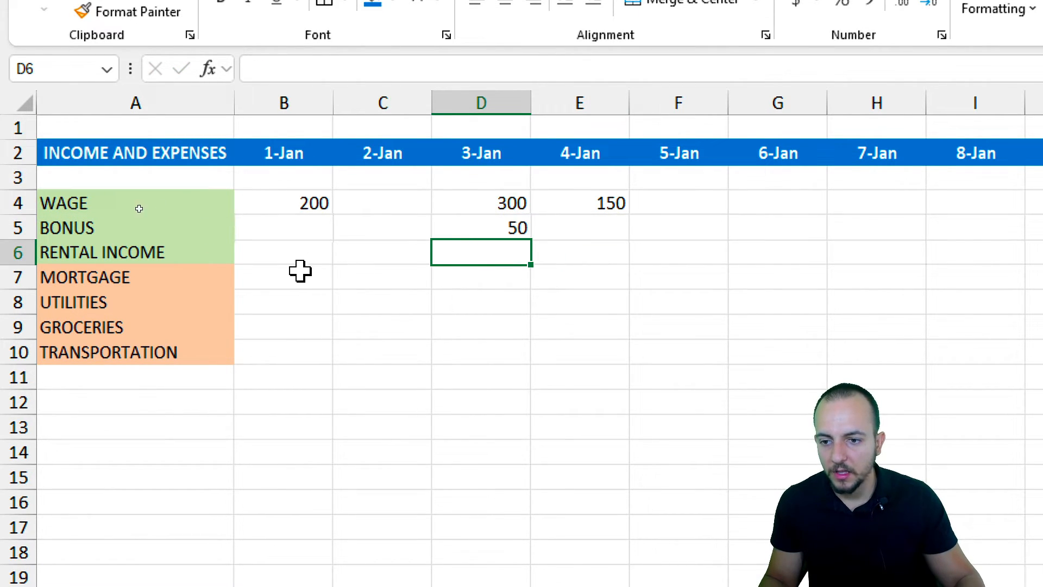
Step: Enter a rental income of 1500 for 7-Jan in cell H6
{"action": "left_click", "coordinate": [248, 264]}
{"action": "left_click", "coordinate": [205, 260]}
{"action": "key", "text": "shift+space"}
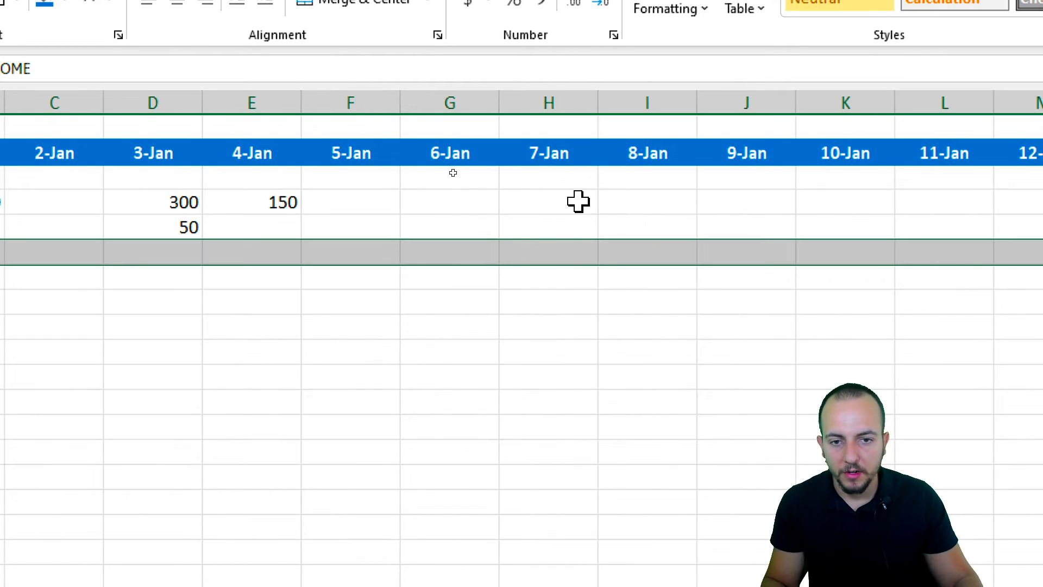
{"action": "left_click", "coordinate": [569, 101]}
{"action": "double_click", "coordinate": [554, 250]}
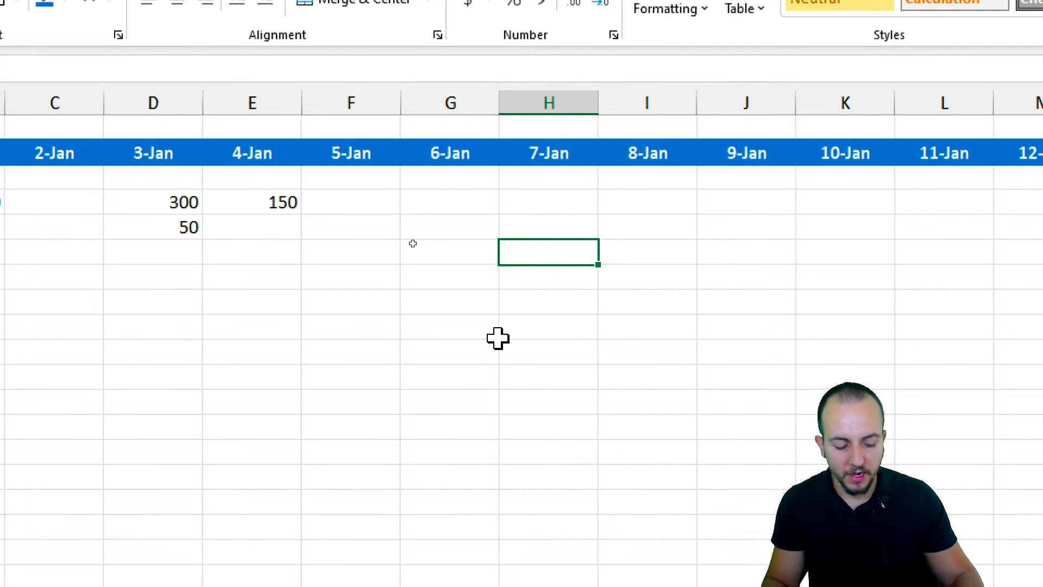
{"action": "type", "text": "1500"}
{"action": "key", "text": "Return"}
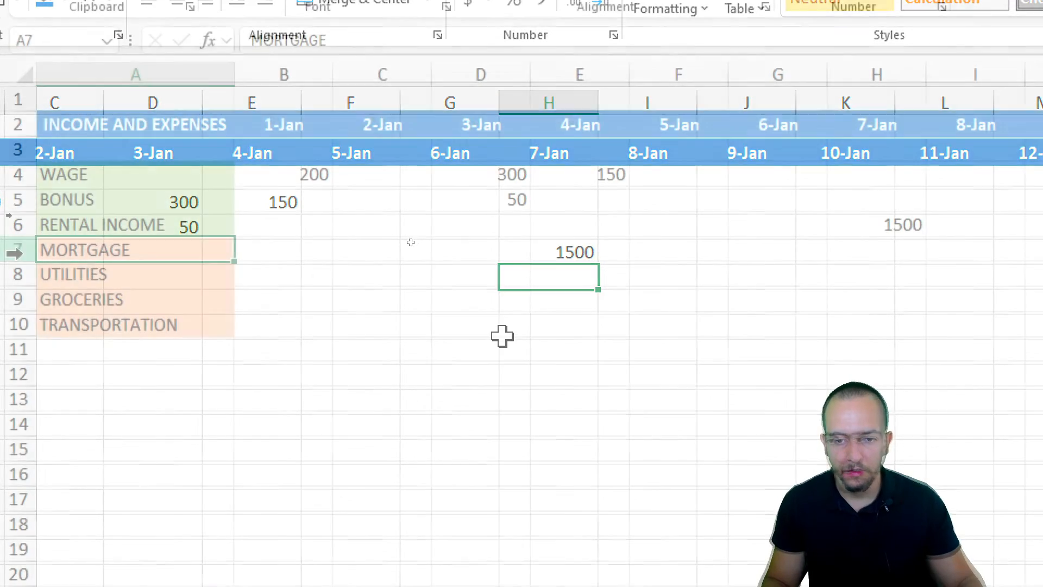
Step: Enter the mortgage expense for 2-Jan in C7 as the negative amount -2000
{"action": "left_click_drag", "start_coordinate": [12, 249], "coordinate": [22, 325]}
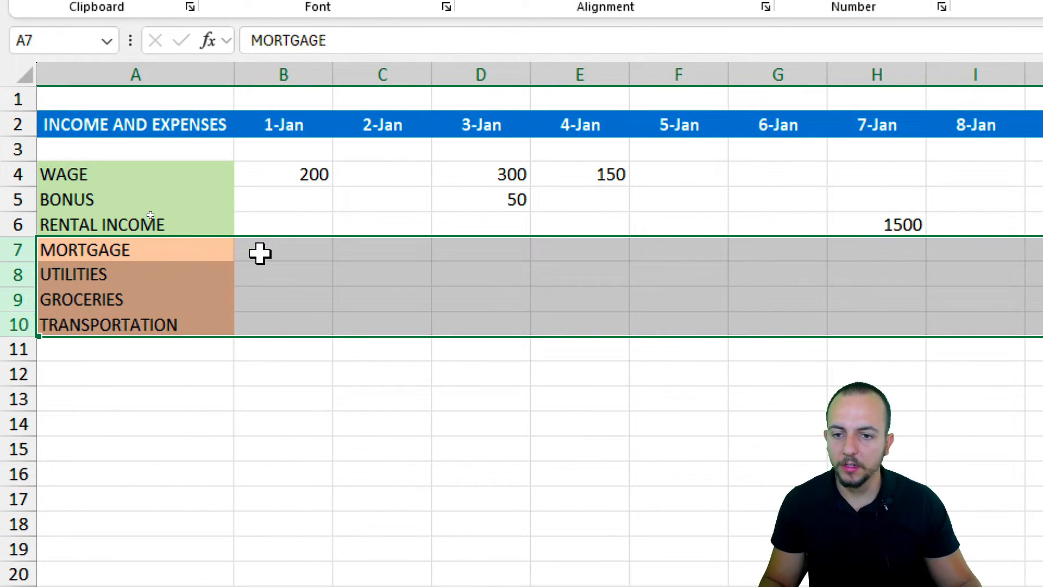
{"action": "left_click", "coordinate": [382, 251]}
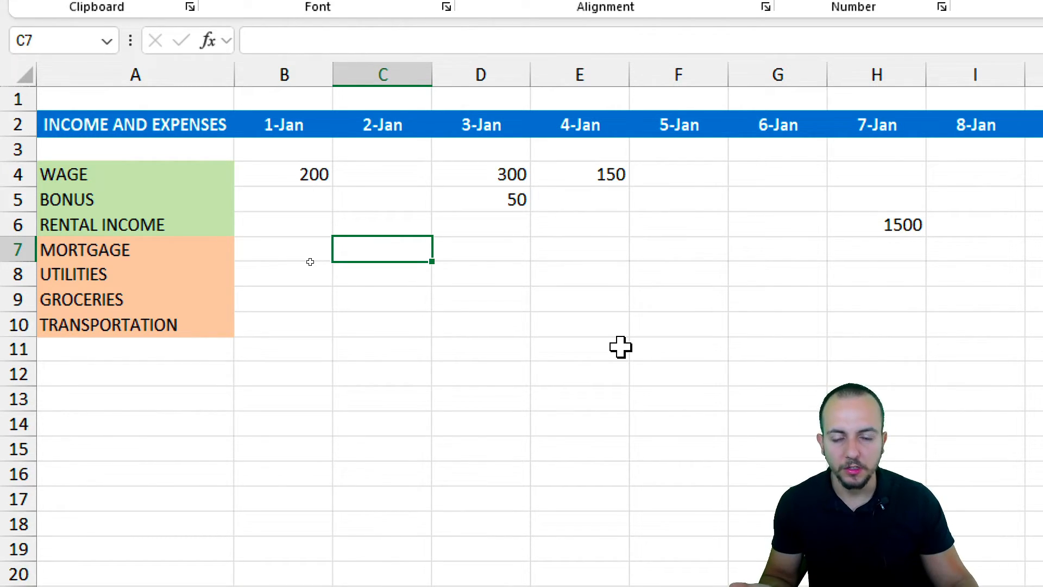
{"action": "type", "text": "-2000"}
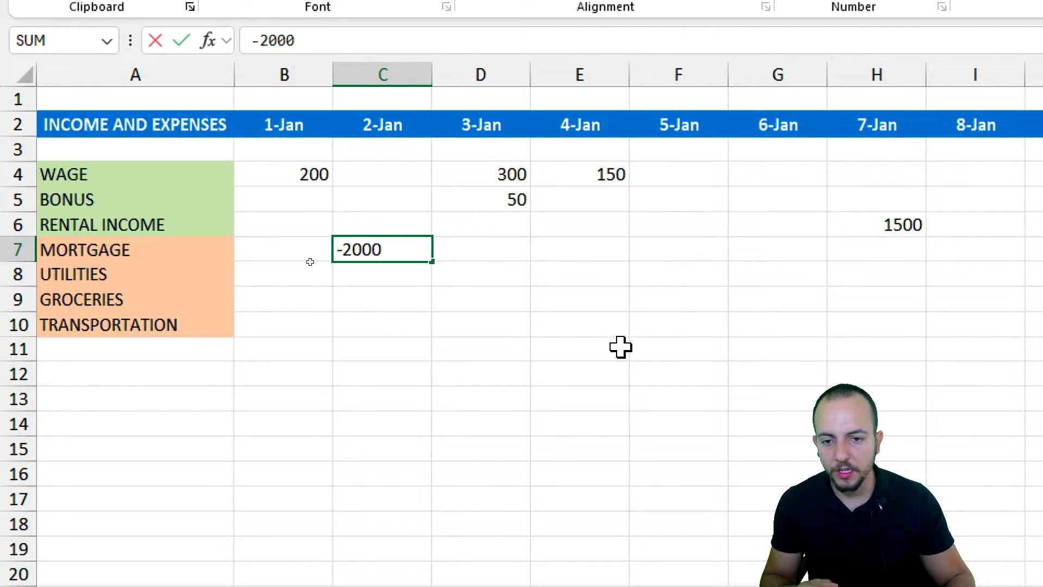
{"action": "key", "text": "Return"}
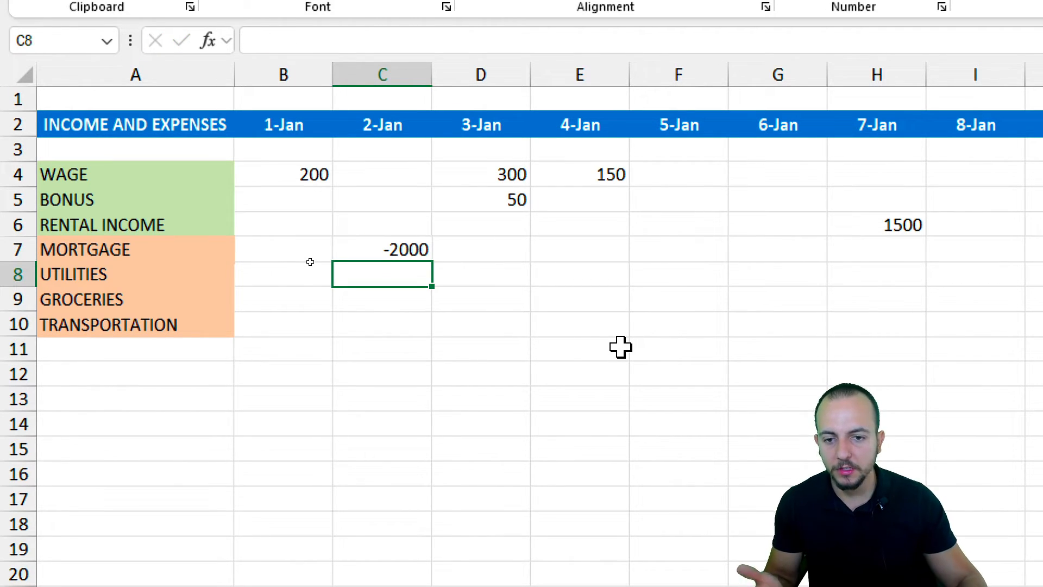
Step: Enter a utilities expense of -100 for 1-Jan in cell B8
{"action": "left_click", "coordinate": [138, 268]}
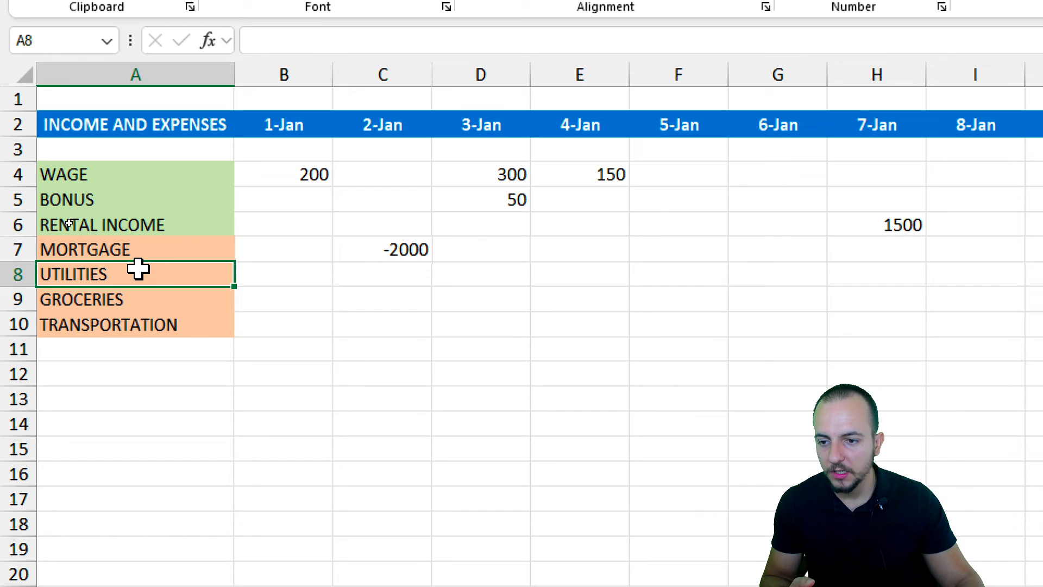
{"action": "left_click", "coordinate": [329, 280]}
{"action": "type", "text": "-100"}
{"action": "key", "text": "Return"}
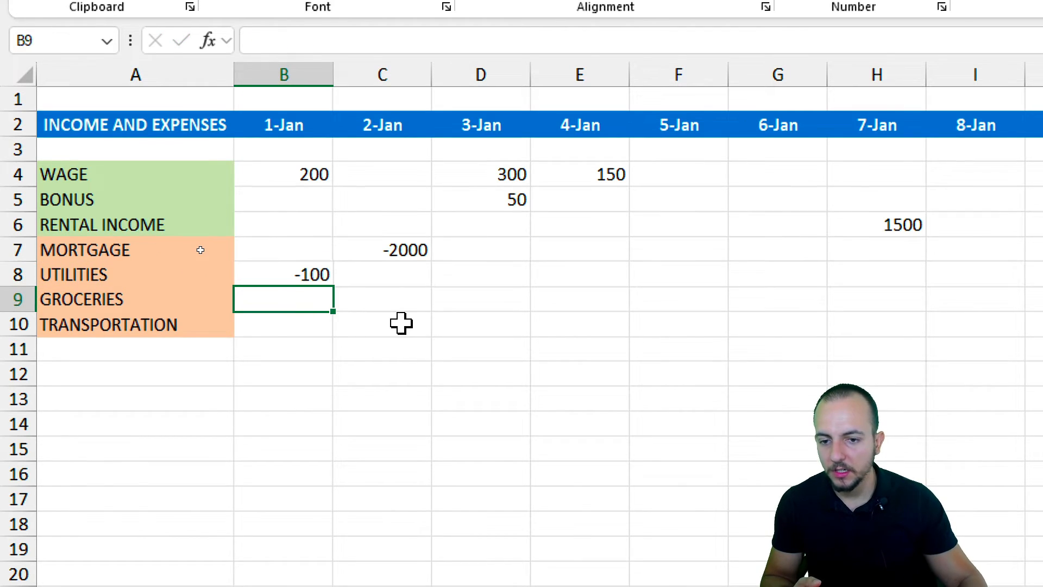
Step: Enter a groceries expense of -30 for 1-Jan in B9 and copy it across the row through 7-Jan
{"action": "type", "text": "-30"}
{"action": "key", "text": "Return"}
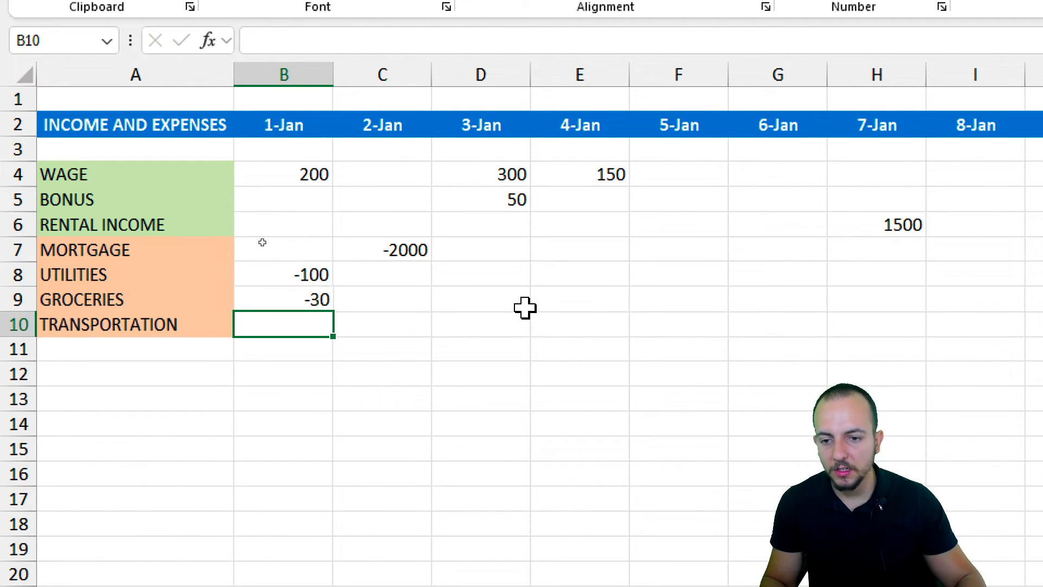
{"action": "left_click", "coordinate": [332, 309]}
{"action": "left_click_drag", "start_coordinate": [334, 310], "coordinate": [880, 315]}
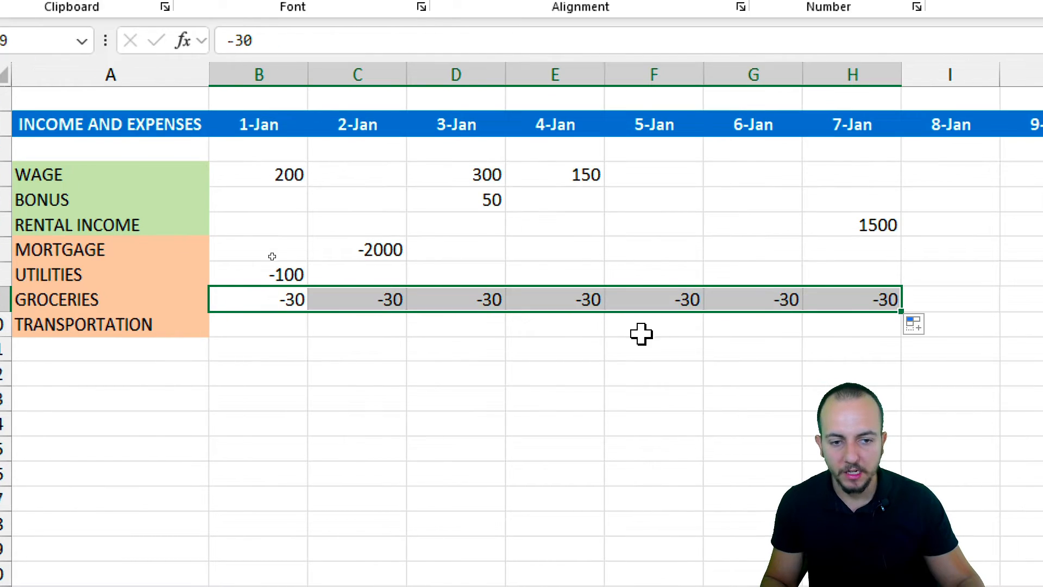
Step: Enter a transportation expense of -100 for 3-Jan in cell D10
{"action": "left_click", "coordinate": [471, 323]}
{"action": "type", "text": "-100"}
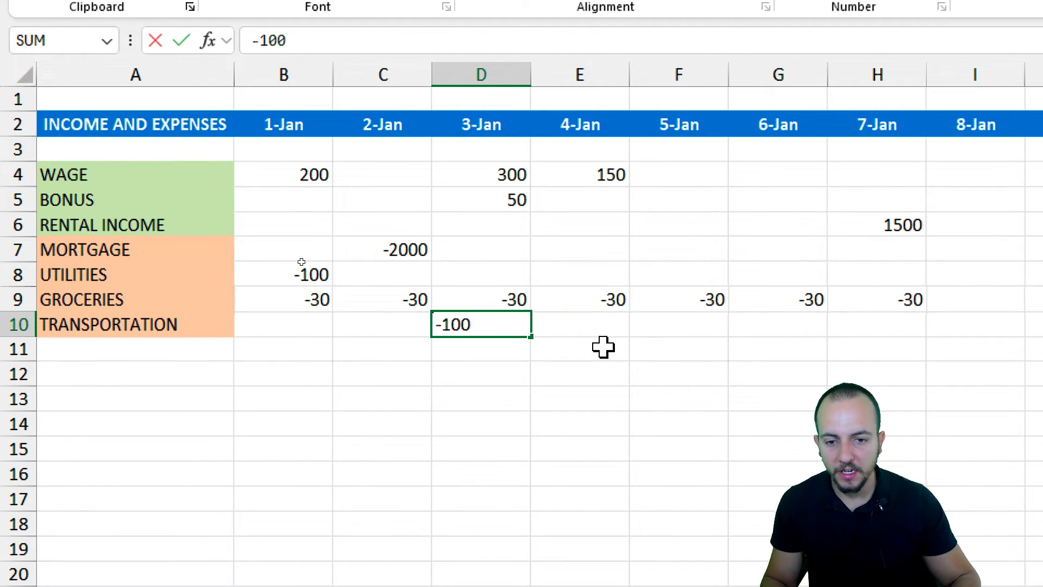
{"action": "key", "text": "Return"}
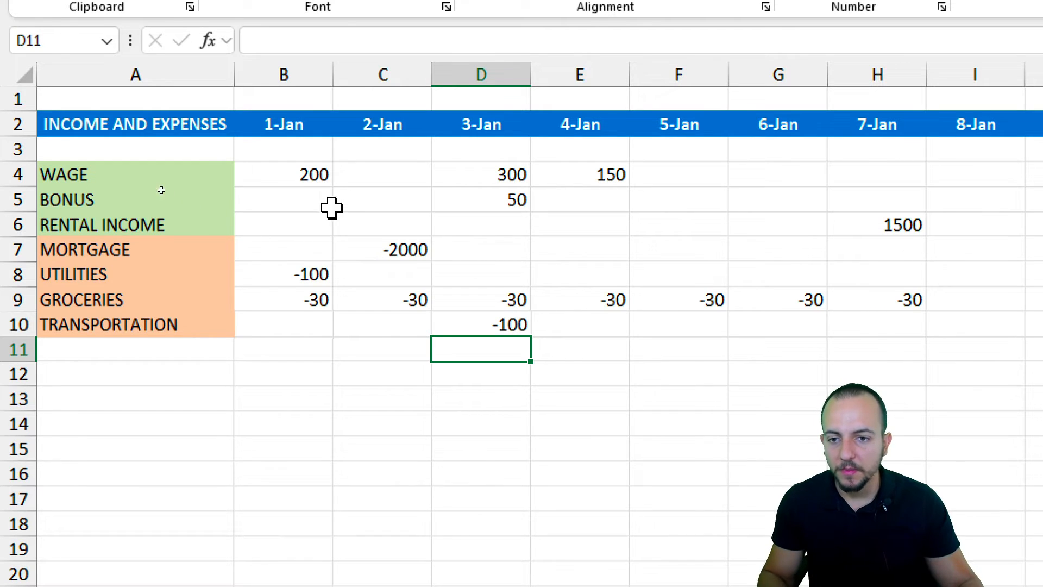
{"action": "left_click_drag", "start_coordinate": [288, 176], "coordinate": [913, 334]}
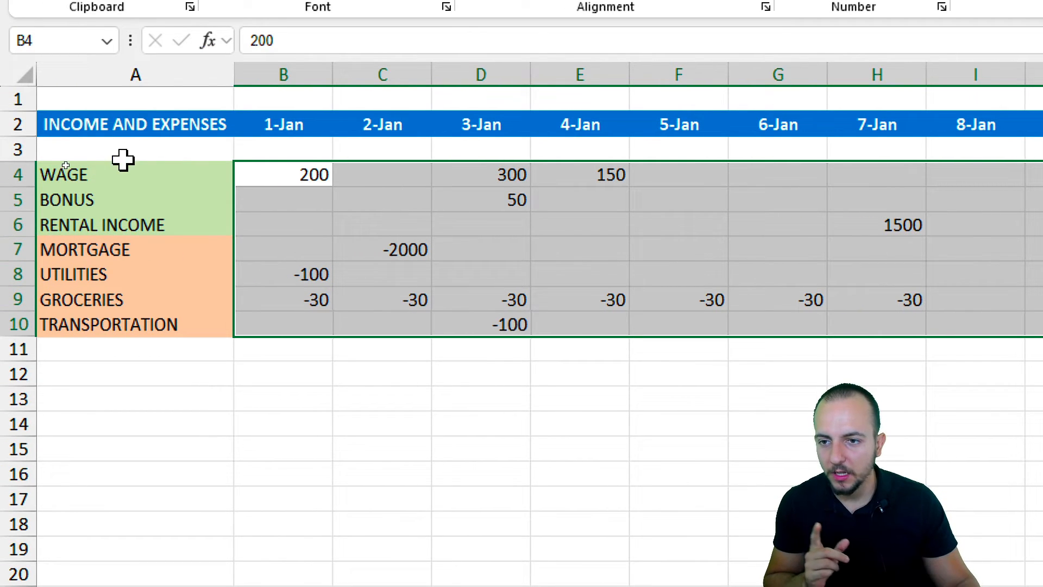
{"action": "left_click", "coordinate": [157, 98]}
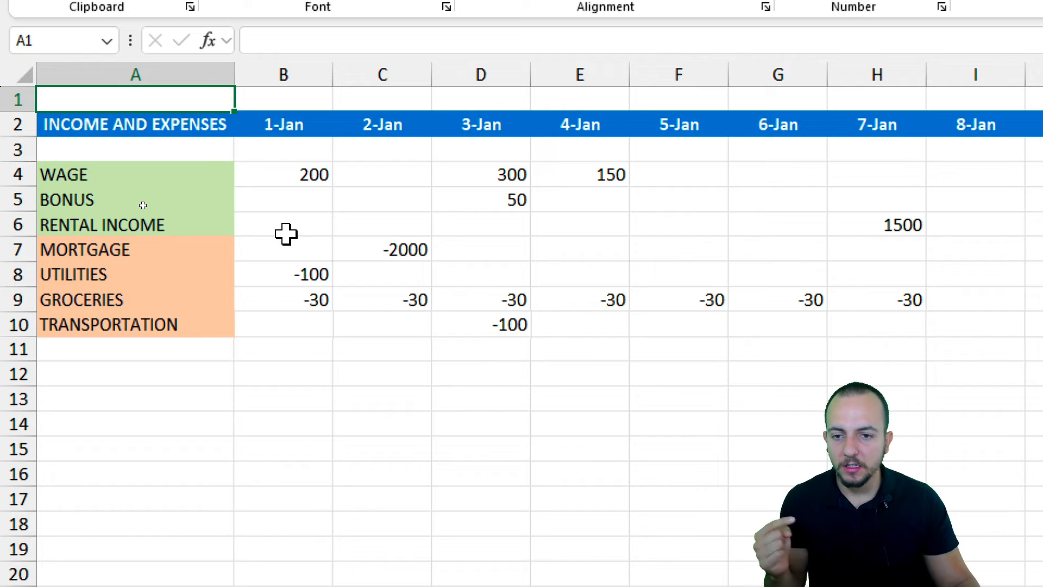
{"action": "scroll", "coordinate": [317, 298], "scroll_direction": "right", "scroll_amount": 10}
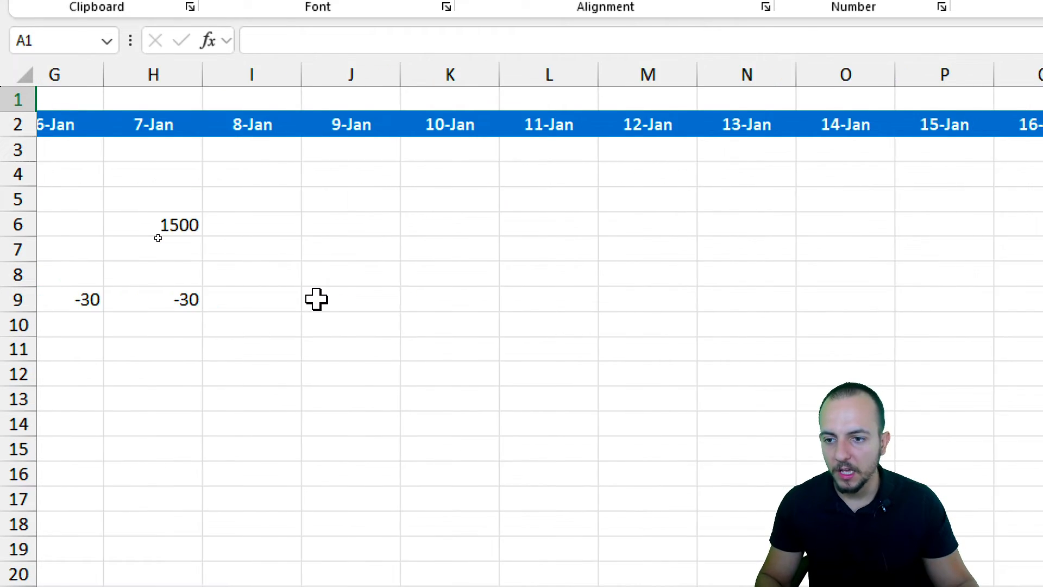
{"action": "left_click", "coordinate": [440, 255]}
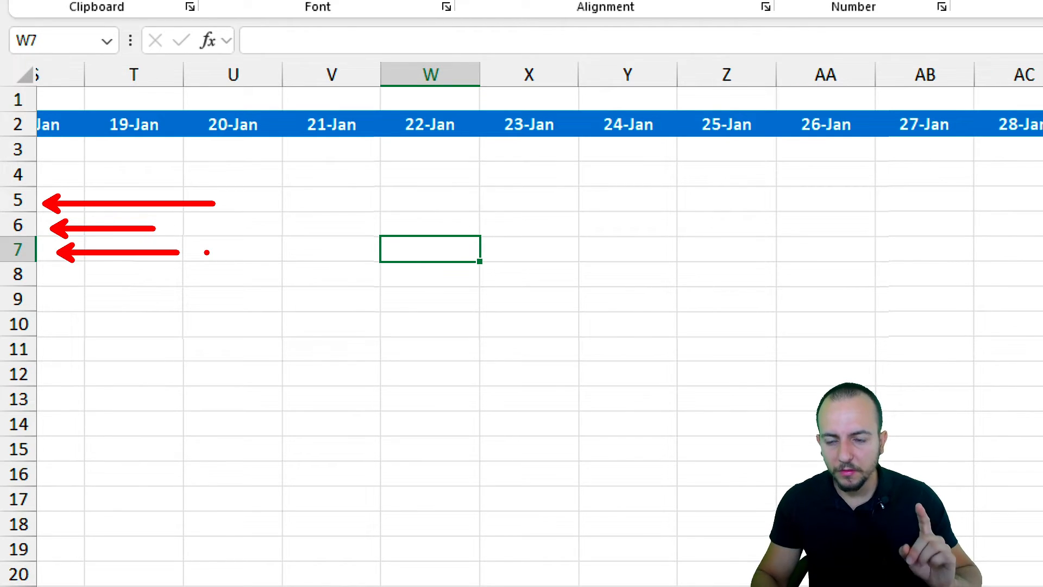
{"action": "scroll", "coordinate": [207, 252], "scroll_direction": "left", "scroll_amount": 6}
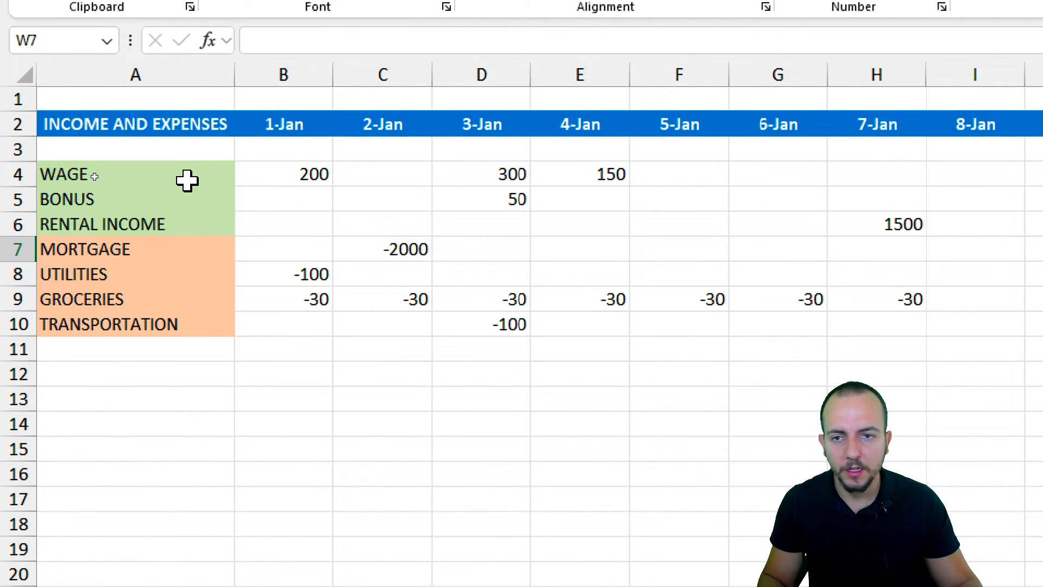
Step: Freeze the first column so the category labels stay in place while moving across the date columns
{"action": "left_click", "coordinate": [168, 71]}
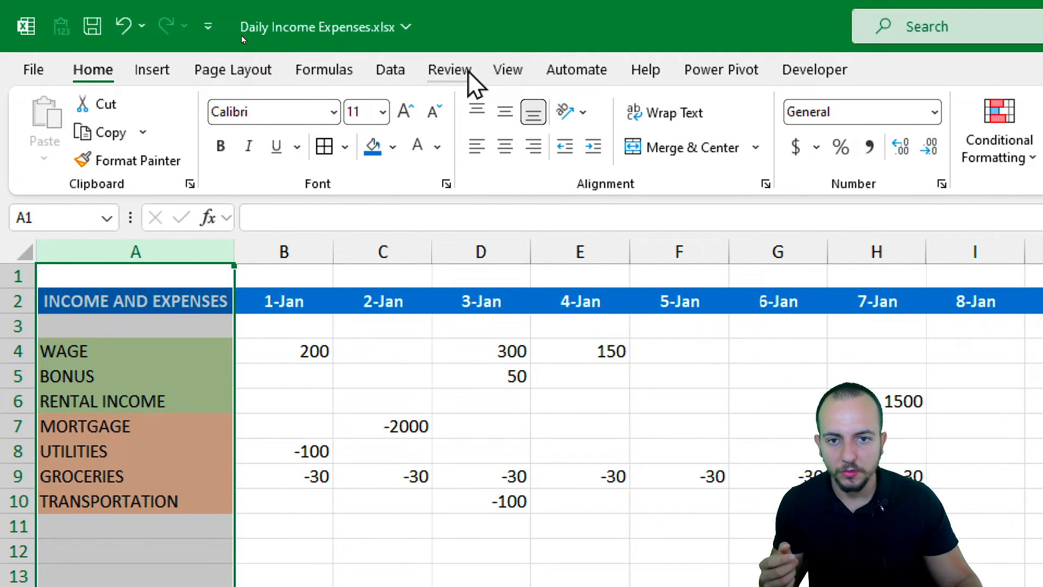
{"action": "left_click", "coordinate": [507, 15]}
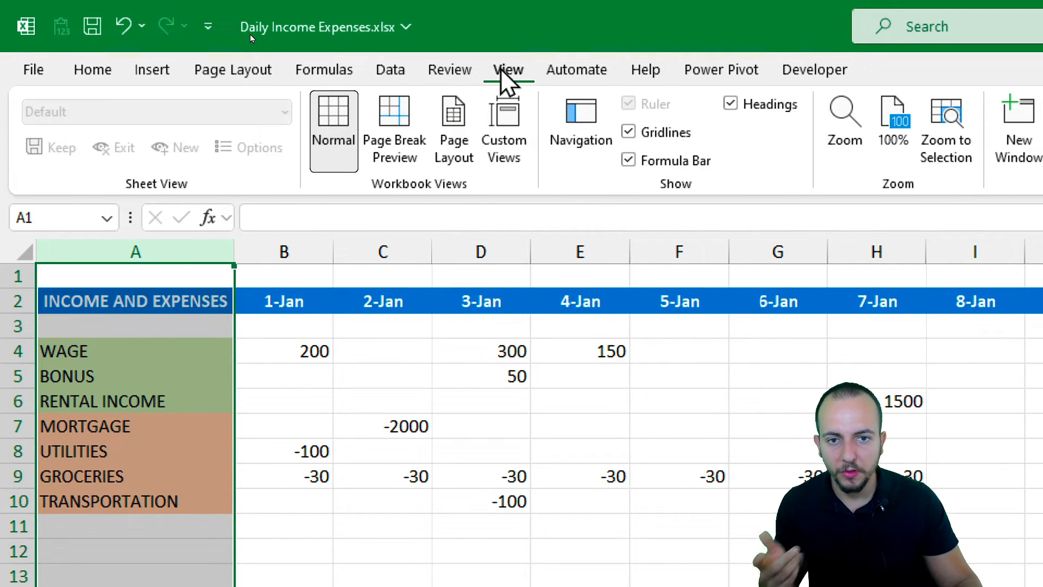
{"action": "left_click", "coordinate": [438, 159]}
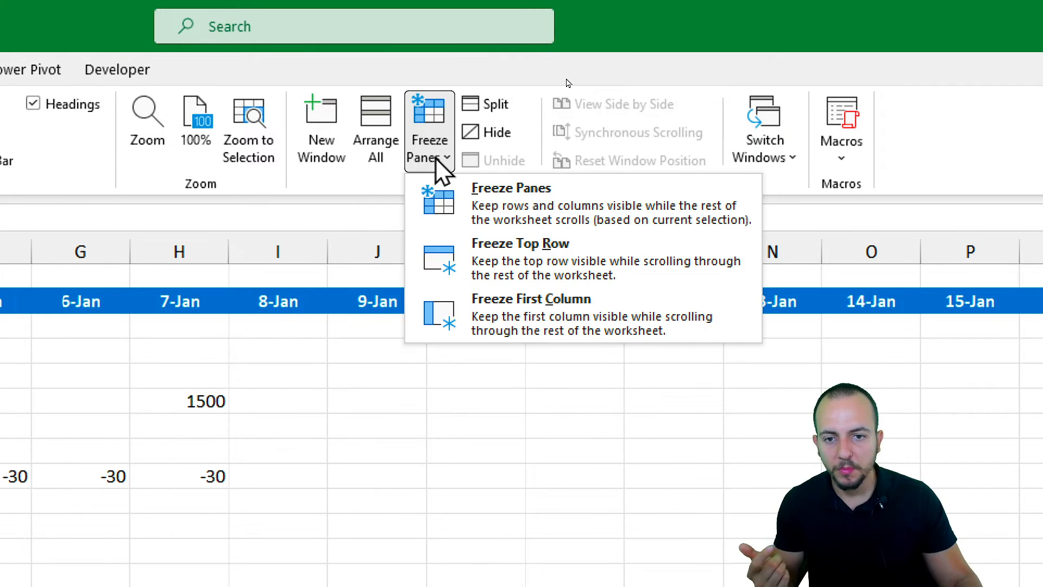
{"action": "left_click", "coordinate": [548, 326]}
{"action": "left_click", "coordinate": [135, 400]}
{"action": "left_click", "coordinate": [367, 359]}
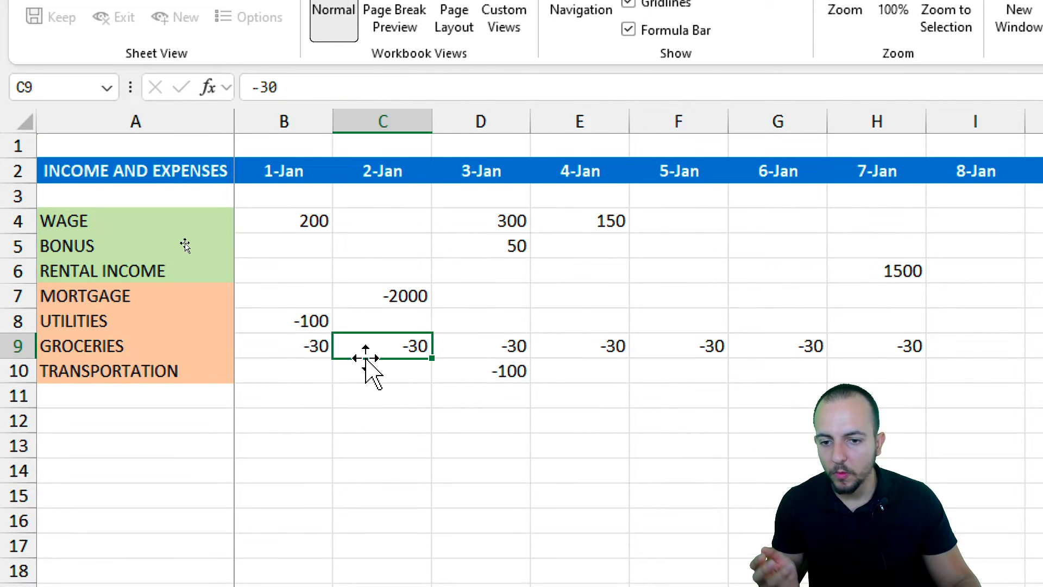
{"action": "scroll", "coordinate": [391, 361], "scroll_direction": "right", "scroll_amount": 10}
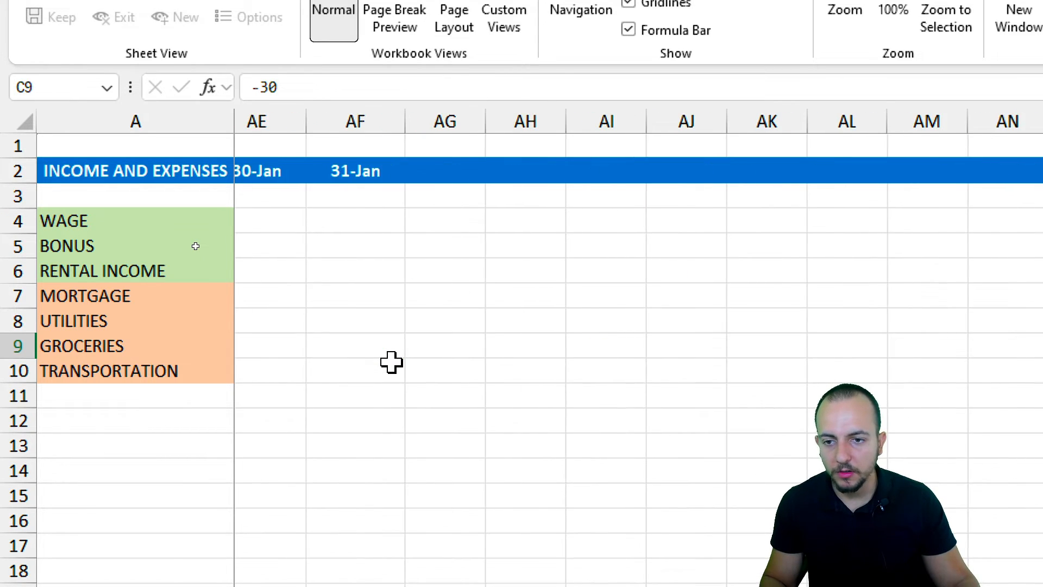
{"action": "scroll", "coordinate": [391, 361], "scroll_direction": "left", "scroll_amount": 6}
{"action": "scroll", "coordinate": [391, 362], "scroll_direction": "left", "scroll_amount": 5}
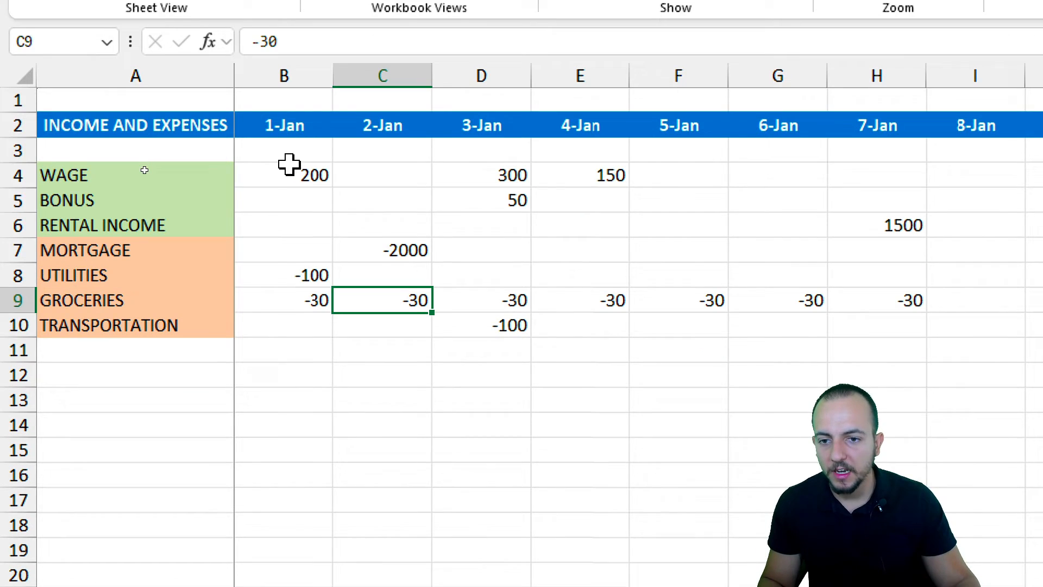
Step: Set the font colour of the daily amount cells from B4 across the January dates down through row 10 to green
{"action": "left_click_drag", "start_coordinate": [286, 212], "coordinate": [1042, 361]}
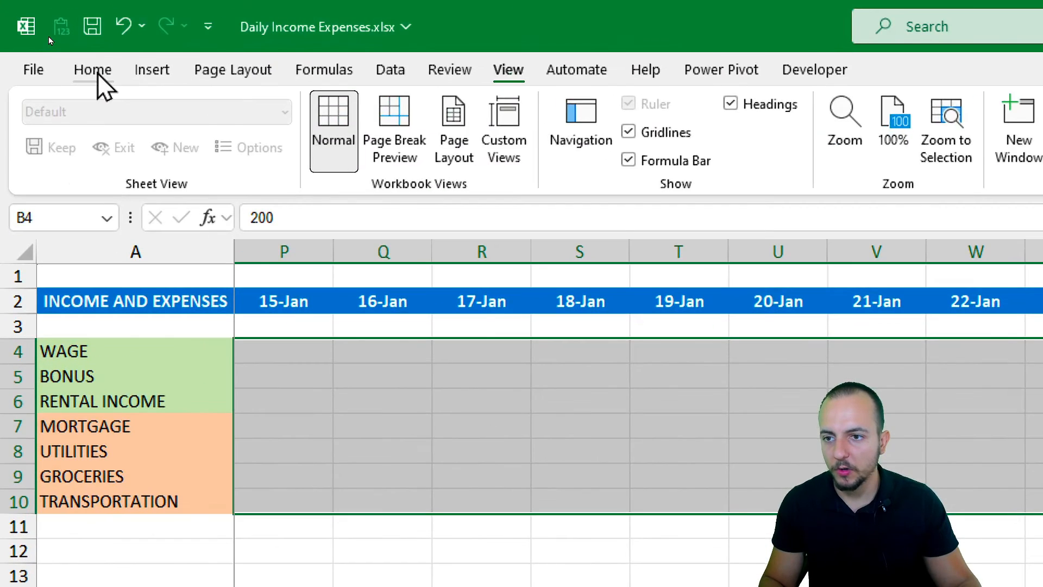
{"action": "left_click", "coordinate": [48, 36]}
{"action": "left_click", "coordinate": [436, 148]}
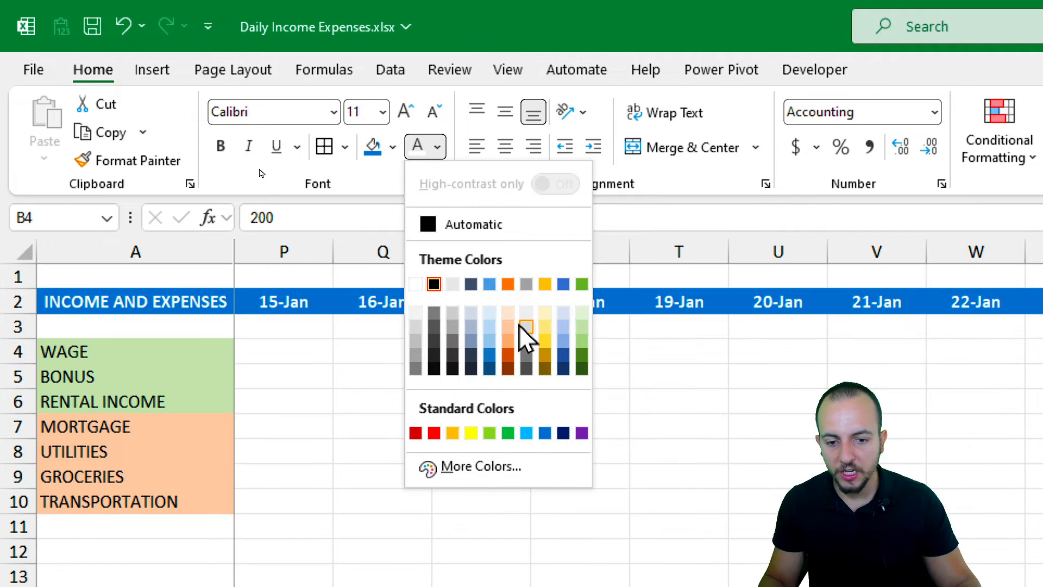
{"action": "left_click", "coordinate": [508, 433]}
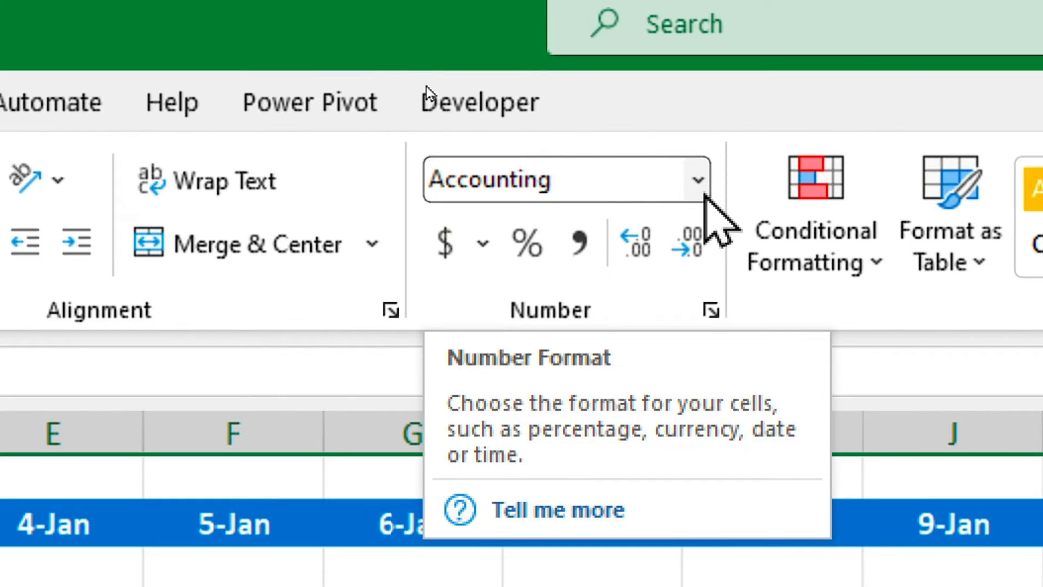
Step: Format the daily amount cells as Currency with the $ symbol, 2 decimal places and negative numbers in red parentheses
{"action": "left_click", "coordinate": [702, 190]}
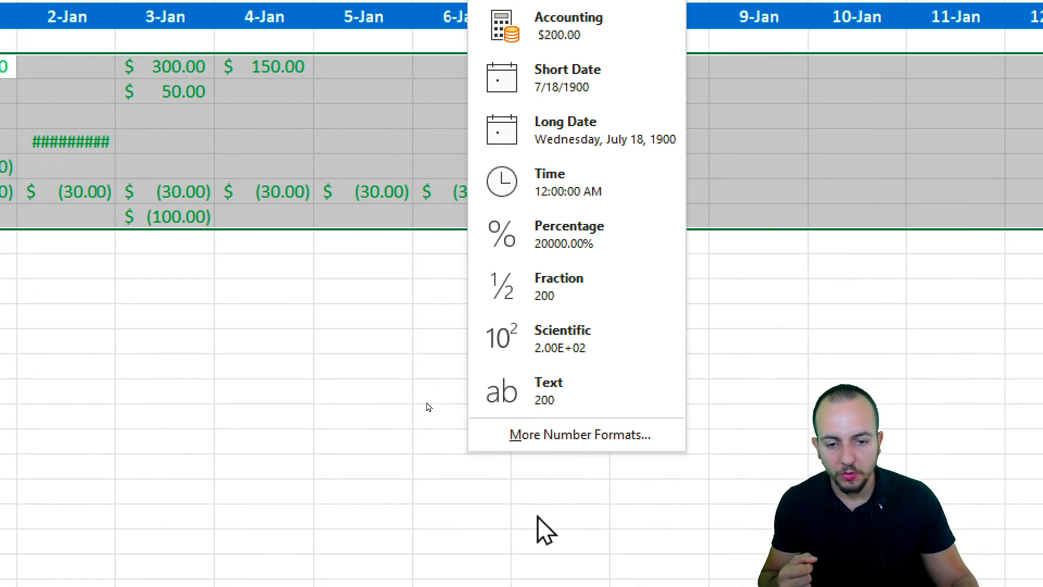
{"action": "left_click", "coordinate": [559, 427]}
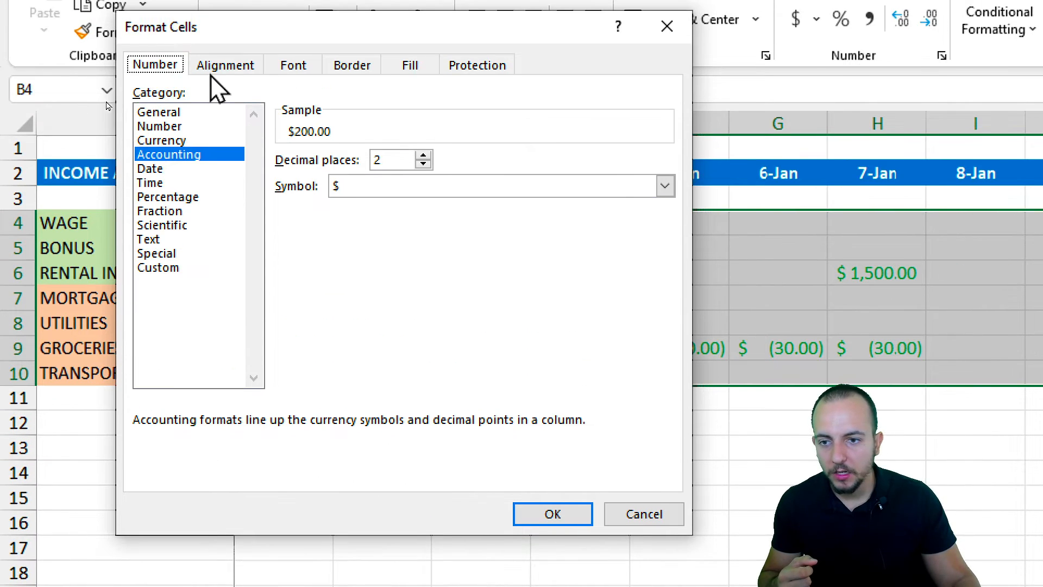
{"action": "left_click", "coordinate": [196, 142]}
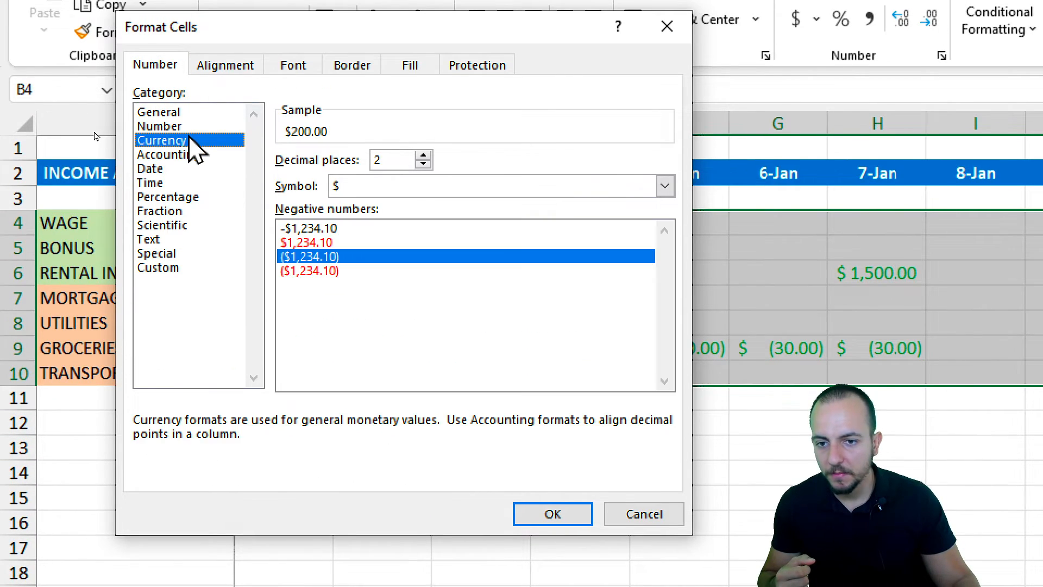
{"action": "left_click", "coordinate": [342, 242]}
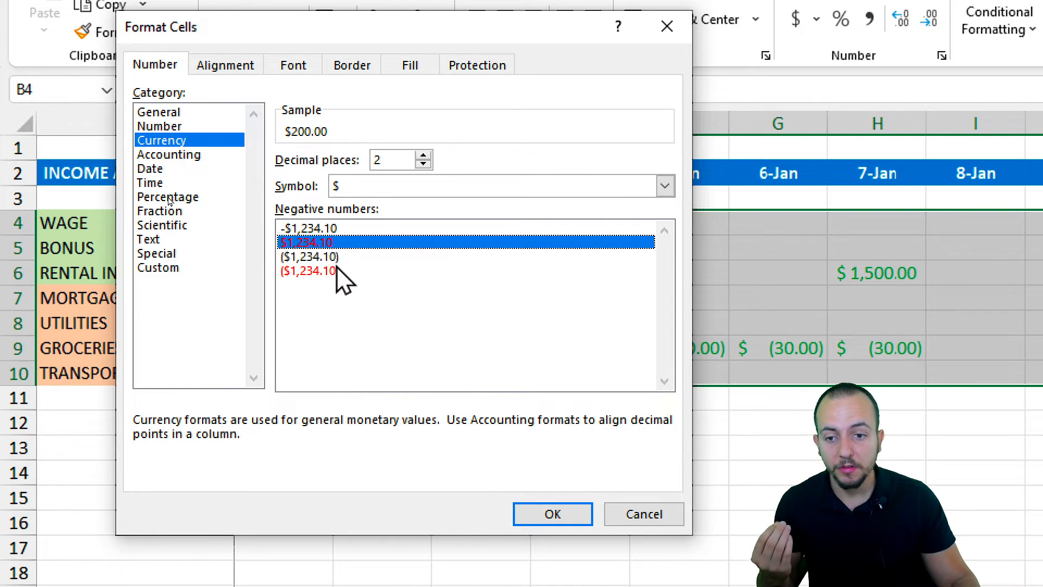
{"action": "left_click", "coordinate": [339, 270]}
{"action": "left_click", "coordinate": [353, 242]}
{"action": "left_click", "coordinate": [352, 269]}
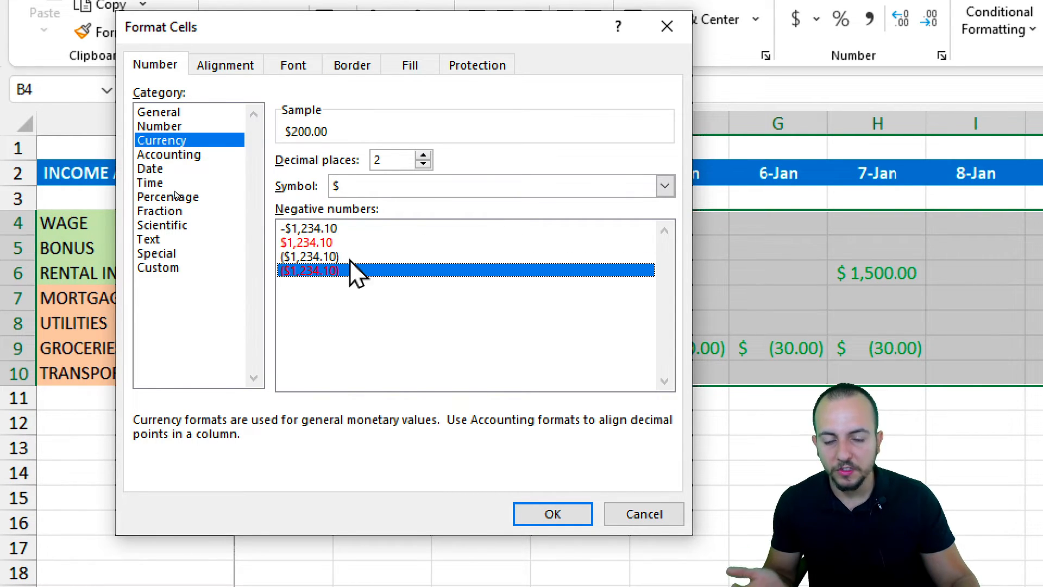
{"action": "left_click", "coordinate": [346, 242]}
{"action": "left_click", "coordinate": [345, 270]}
{"action": "left_click", "coordinate": [346, 244]}
{"action": "left_click", "coordinate": [343, 271]}
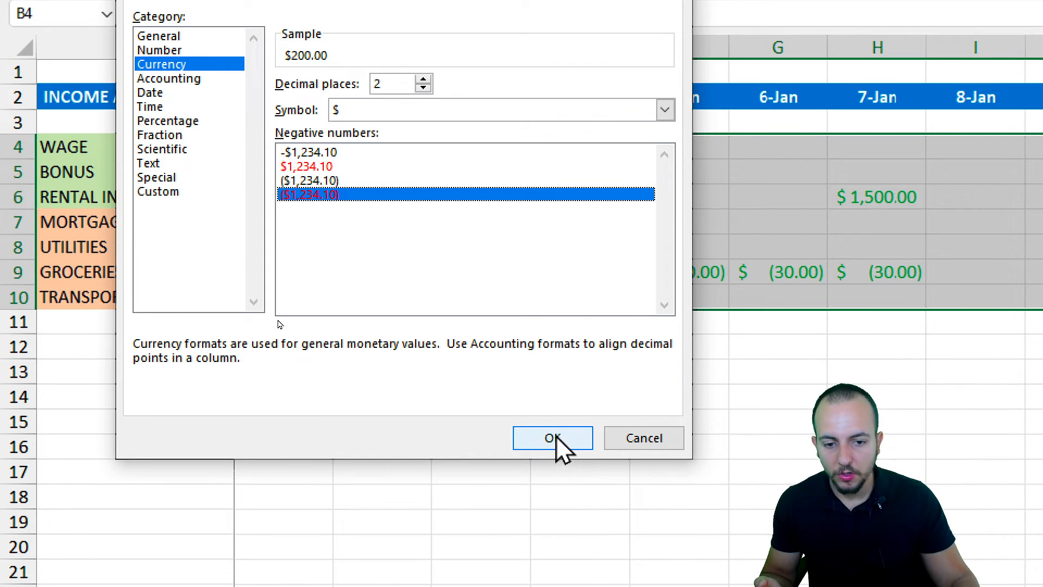
{"action": "left_click", "coordinate": [554, 515]}
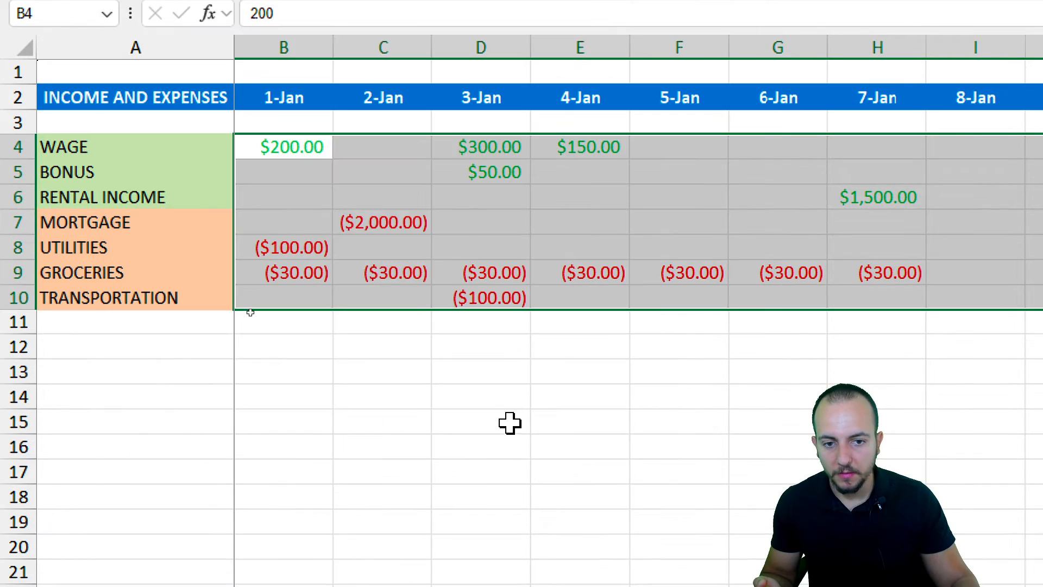
{"action": "left_click", "coordinate": [401, 400]}
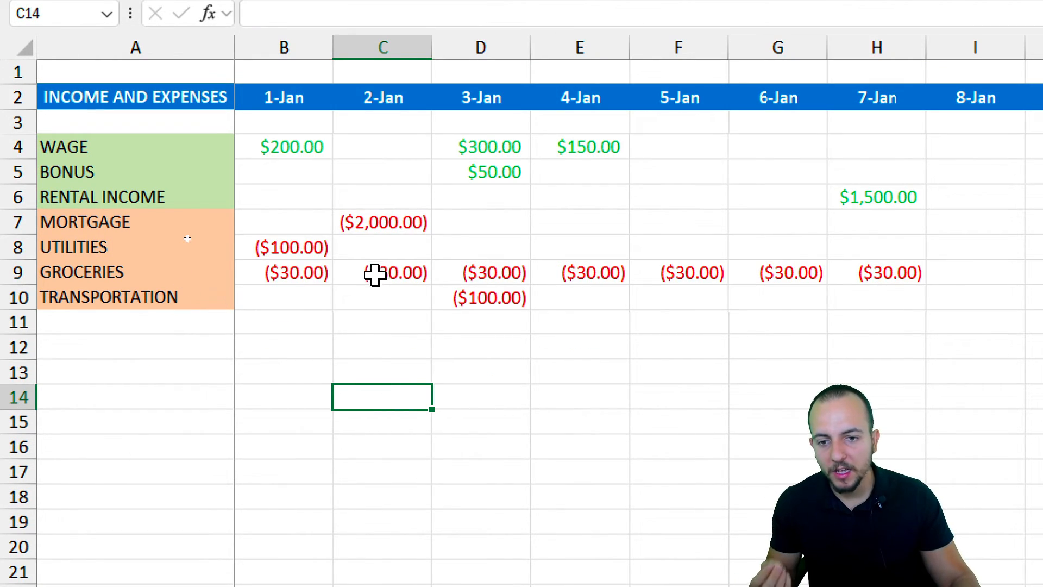
Step: Test the number colours by entering 100 and -100 in the 4-Jan mortgage cell E7, and clear the cell
{"action": "left_click", "coordinate": [387, 224]}
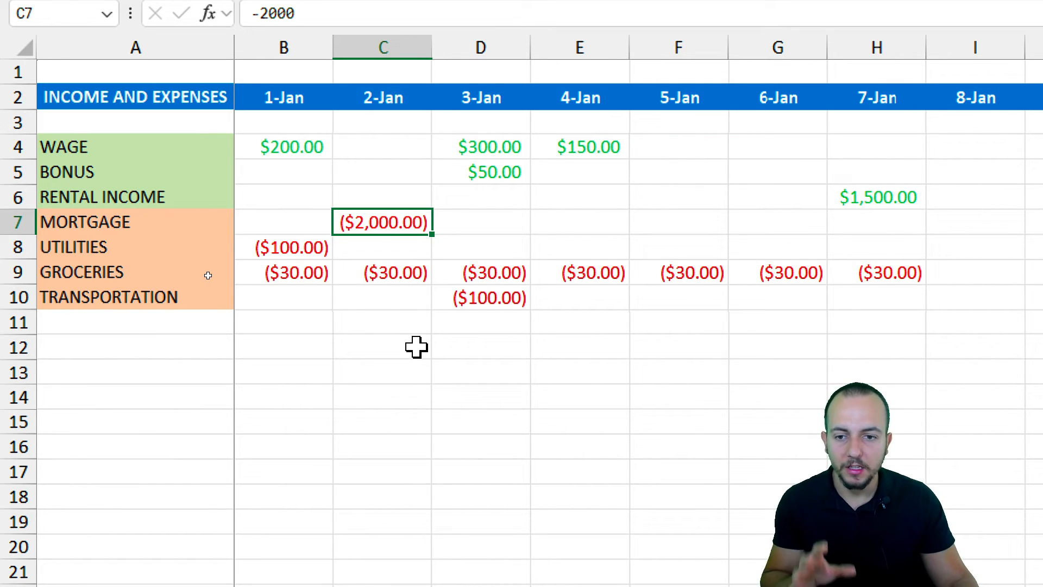
{"action": "left_click", "coordinate": [565, 224]}
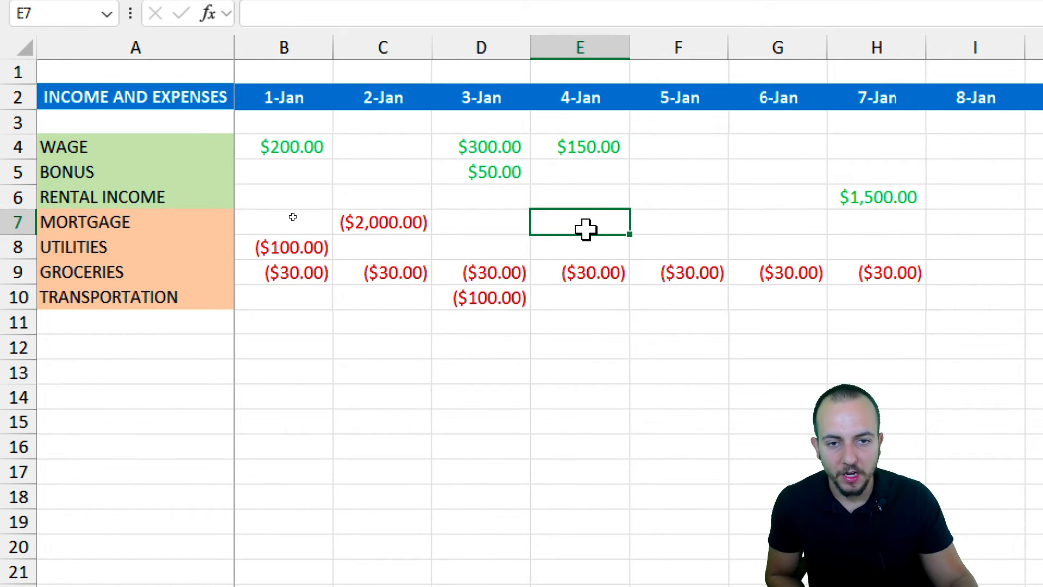
{"action": "left_click", "coordinate": [19, 222]}
{"action": "left_click", "coordinate": [597, 230]}
{"action": "type", "text": "100"}
{"action": "key", "text": "Return"}
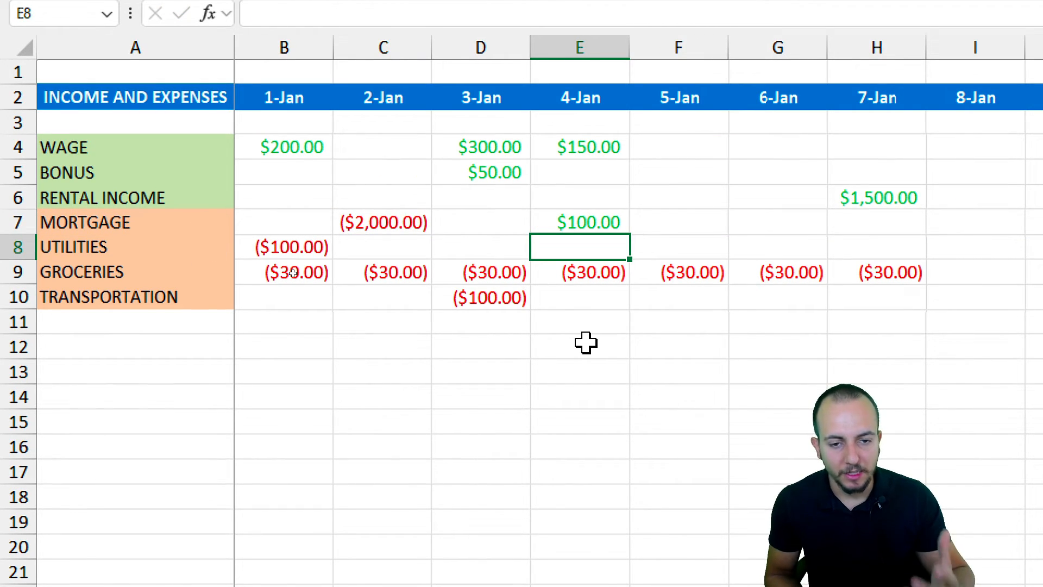
{"action": "key", "text": "Up"}
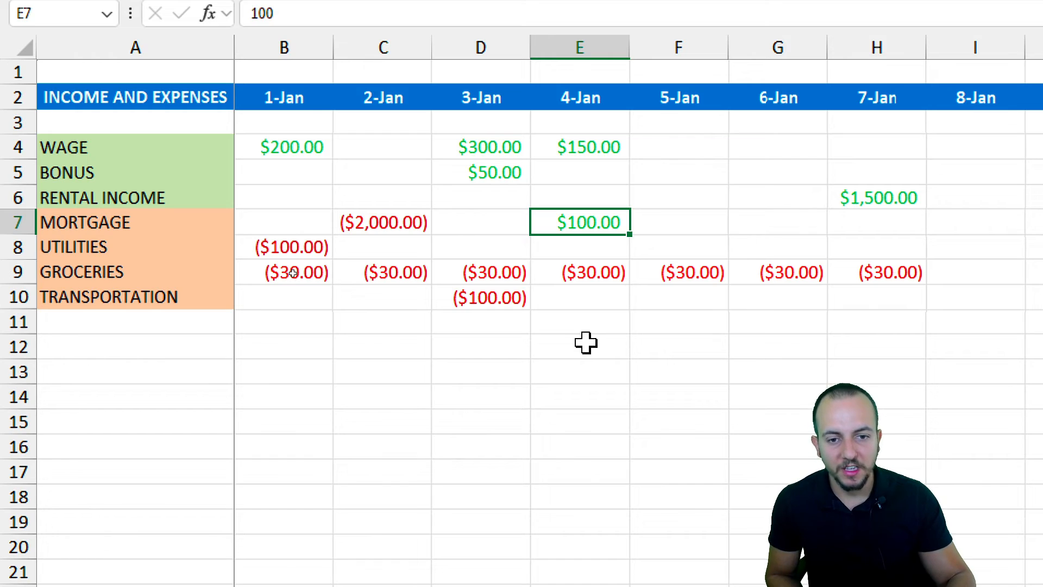
{"action": "type", "text": "-100"}
{"action": "key", "text": "Return"}
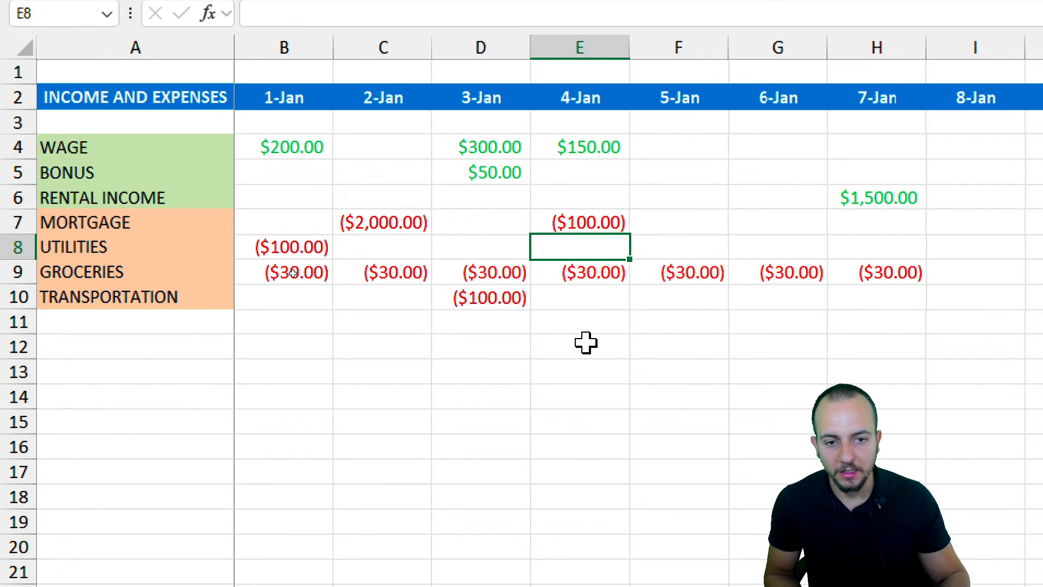
{"action": "key", "text": "Up"}
{"action": "key", "text": "Delete"}
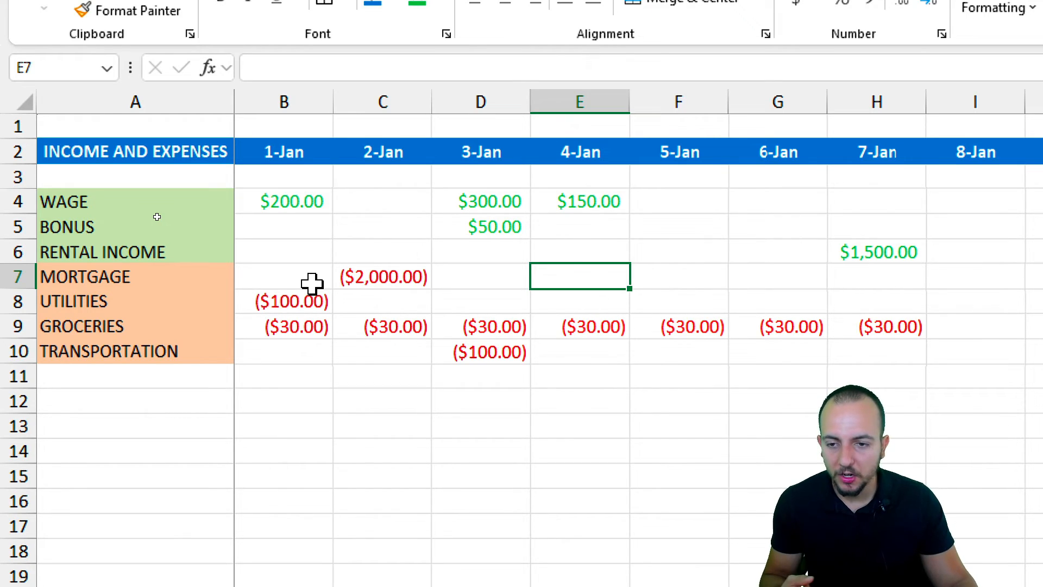
Step: Convert the category rows from WAGE to TRANSPORTATION, with their daily amounts, into a table without using existing headers
{"action": "left_click_drag", "start_coordinate": [152, 198], "coordinate": [912, 353]}
{"action": "left_click", "coordinate": [76, 34]}
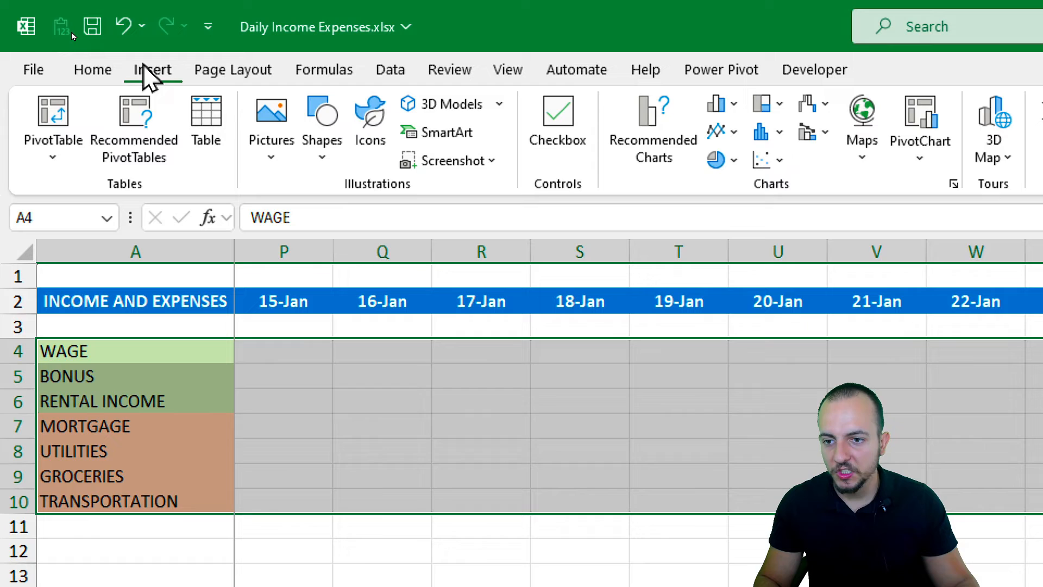
{"action": "left_click", "coordinate": [103, 58]}
{"action": "left_click", "coordinate": [392, 303]}
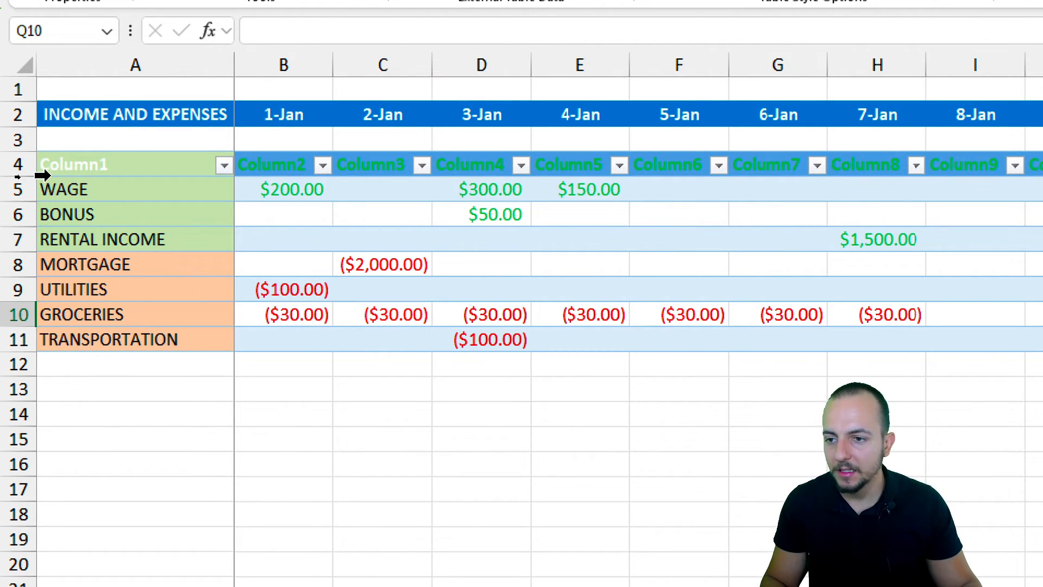
Step: Turn off the header row of the new table
{"action": "left_click", "coordinate": [14, 164]}
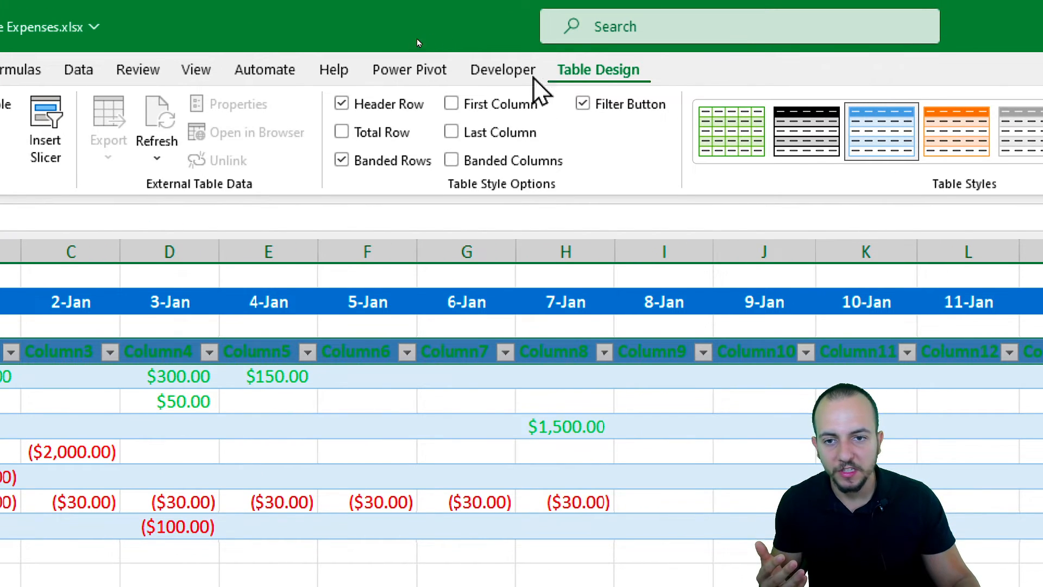
{"action": "left_click", "coordinate": [404, 103]}
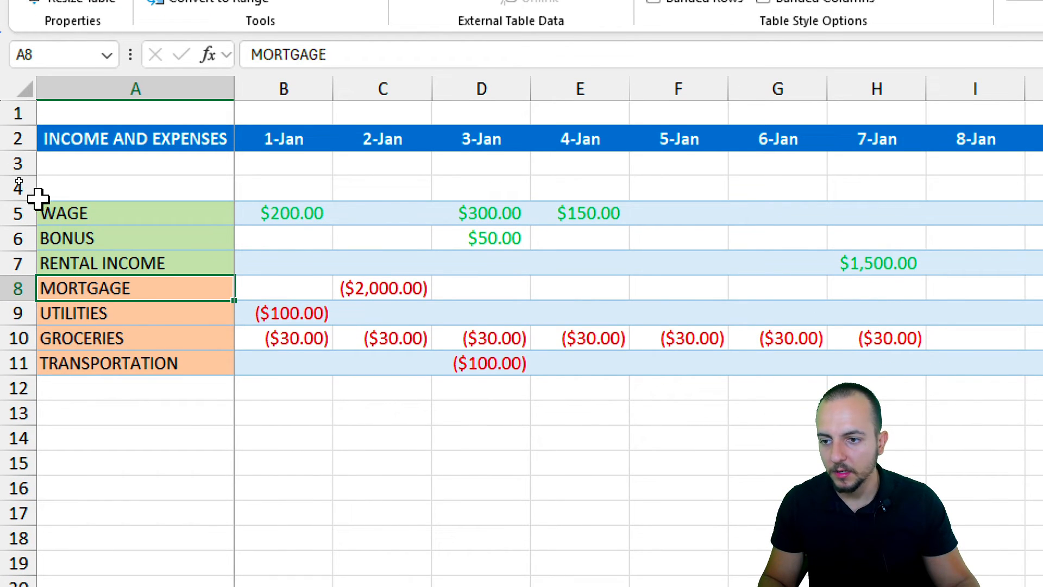
Step: Delete the empty row 4 directly above the WAGE row
{"action": "left_click", "coordinate": [12, 191]}
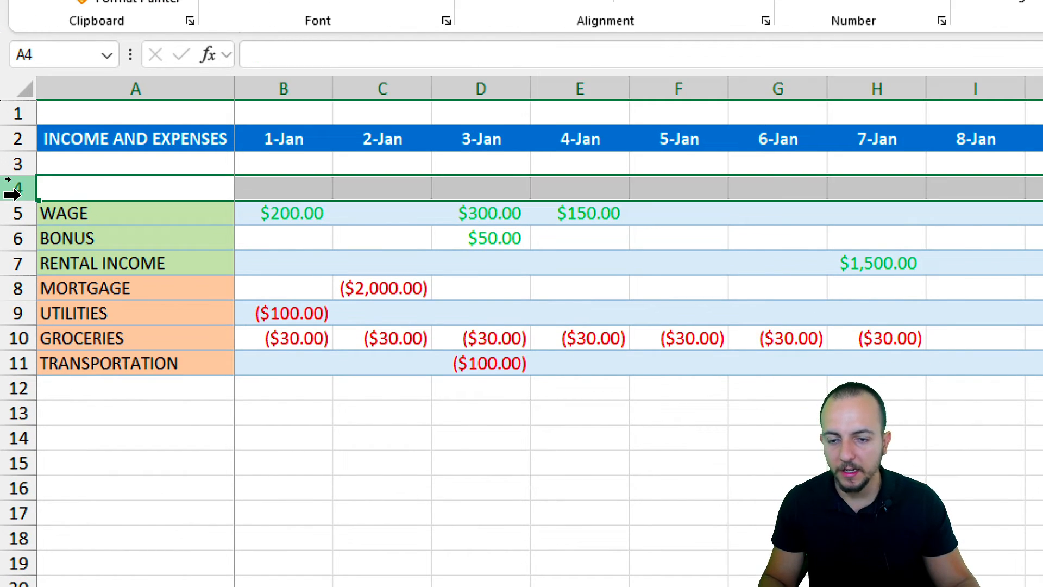
{"action": "left_click_drag", "start_coordinate": [34, 216], "coordinate": [51, 364]}
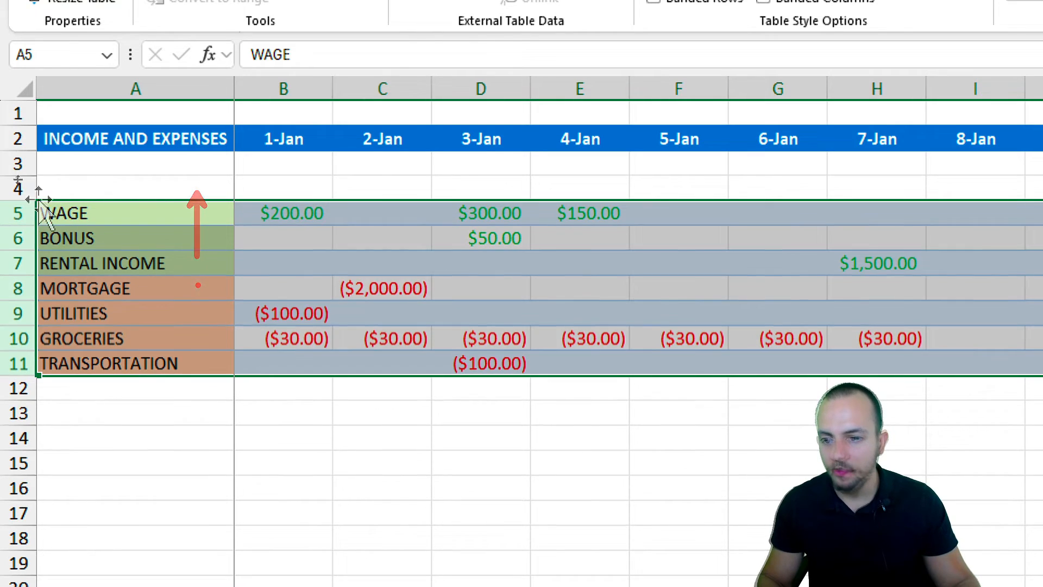
{"action": "left_click", "coordinate": [20, 188]}
{"action": "left_click", "coordinate": [21, 188]}
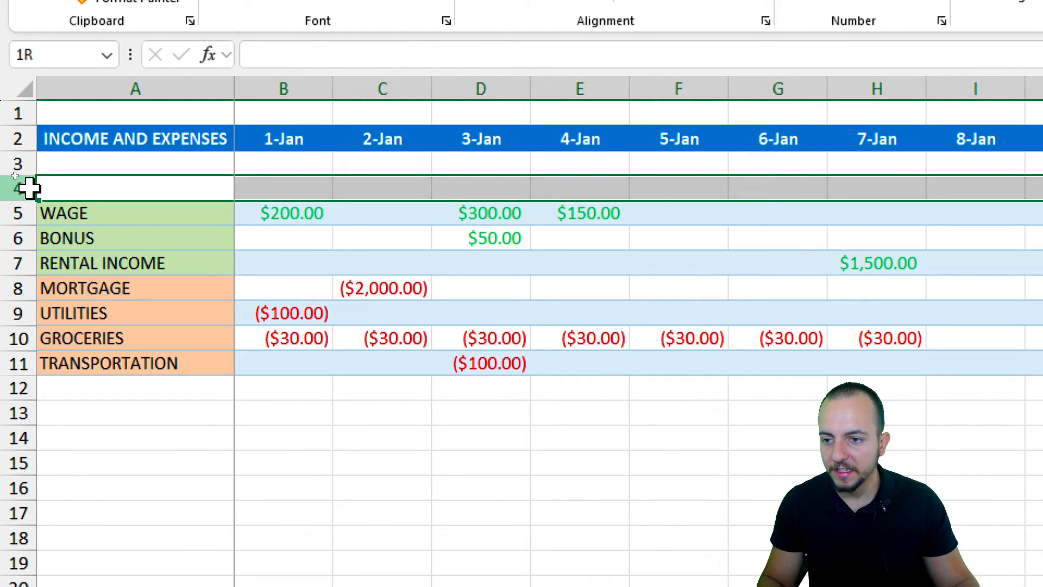
{"action": "right_click", "coordinate": [20, 188]}
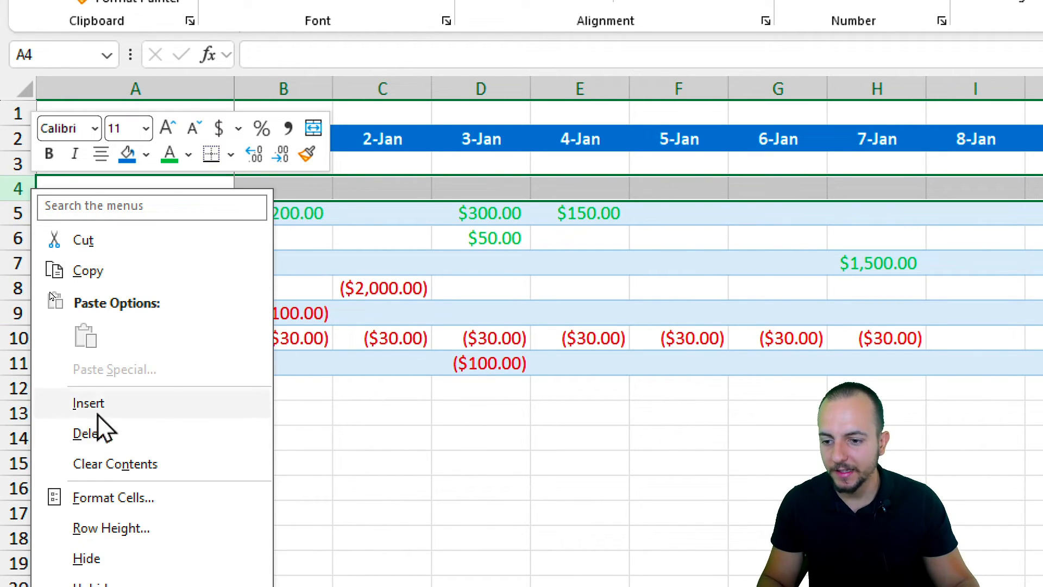
{"action": "left_click", "coordinate": [104, 434]}
Step: Change the income and expenses table to the light grey banded table style with cell borders
{"action": "left_click", "coordinate": [302, 240]}
{"action": "left_click", "coordinate": [377, 239]}
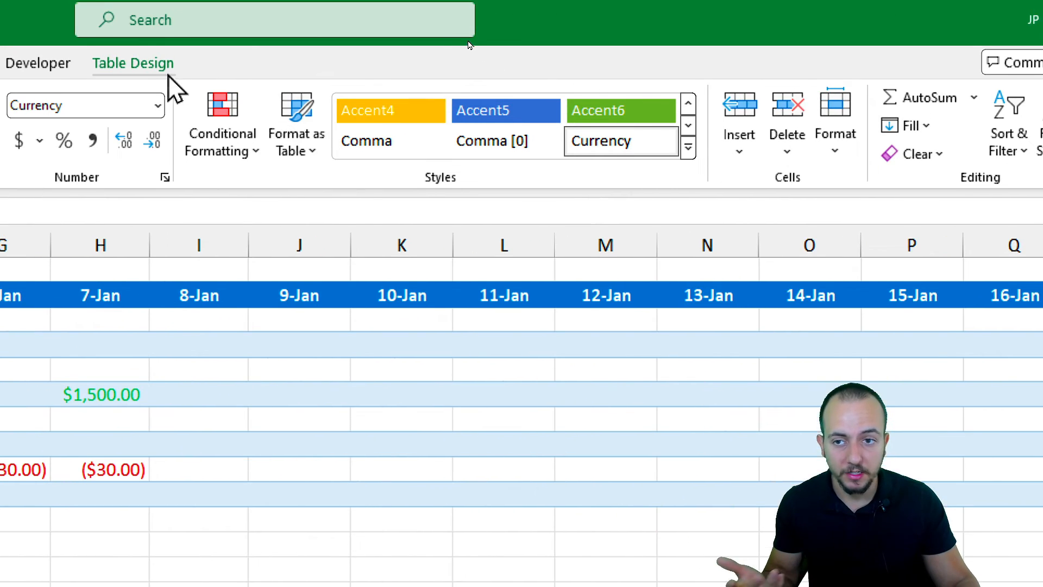
{"action": "left_click", "coordinate": [137, 68]}
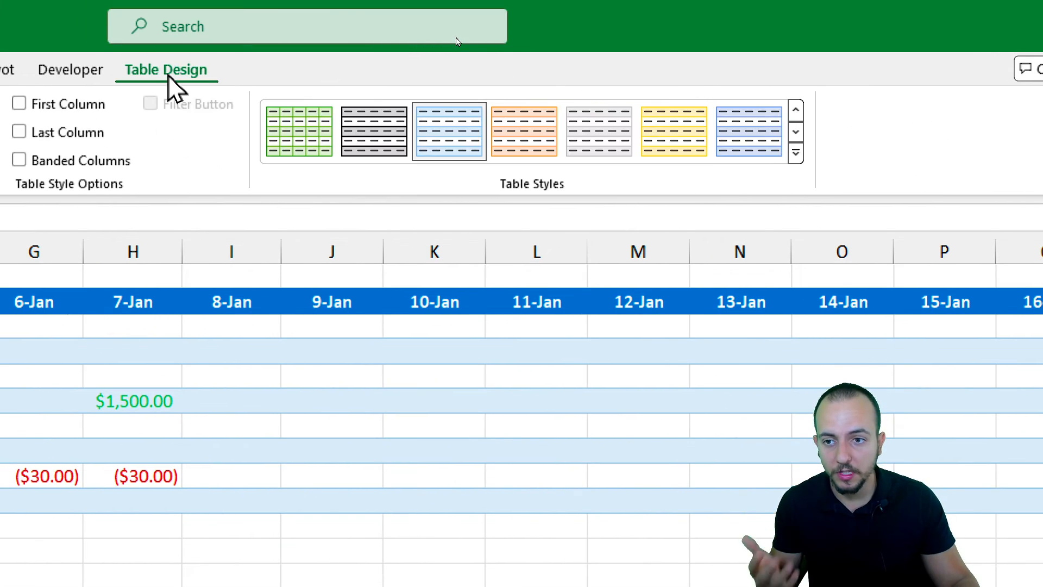
{"action": "left_click", "coordinate": [796, 152]}
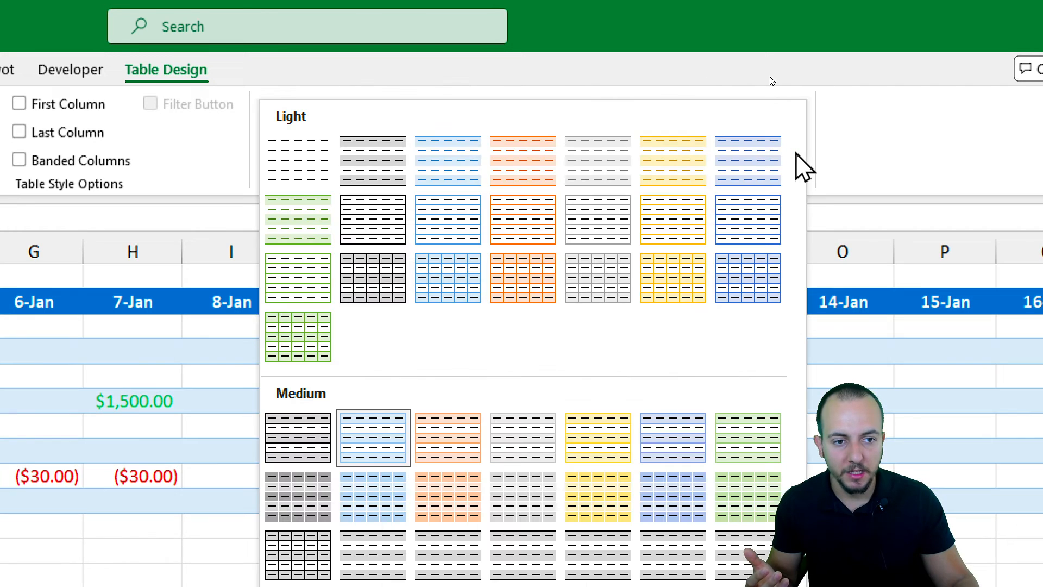
{"action": "left_click", "coordinate": [581, 288]}
Step: Enter a SUM formula in B1 that totals the 1-Jan amounts from WAGE to TRANSPORTATION (B4:B10)
{"action": "left_click", "coordinate": [12, 142]}
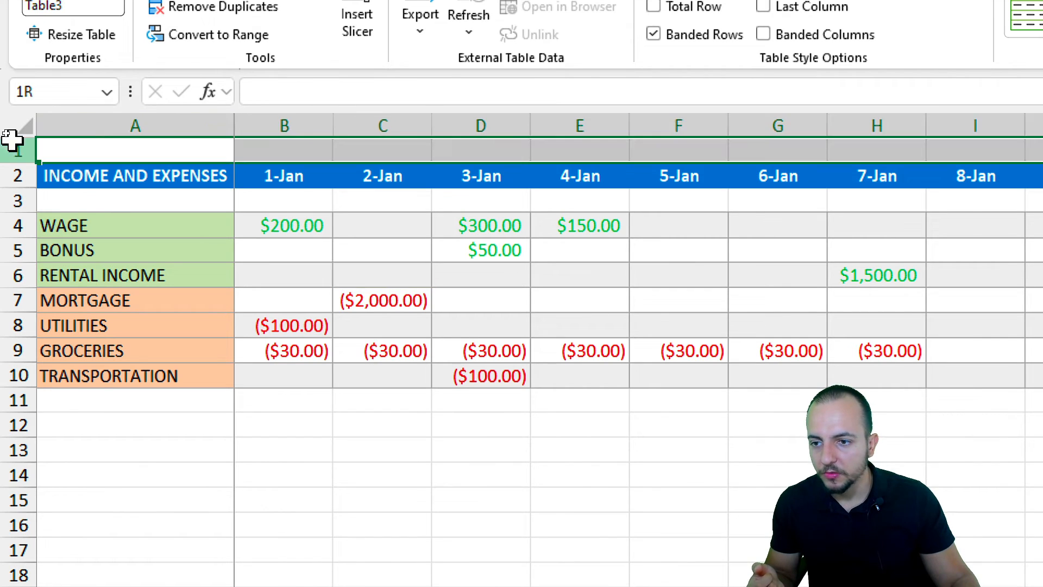
{"action": "left_click", "coordinate": [126, 148]}
{"action": "left_click", "coordinate": [274, 148]}
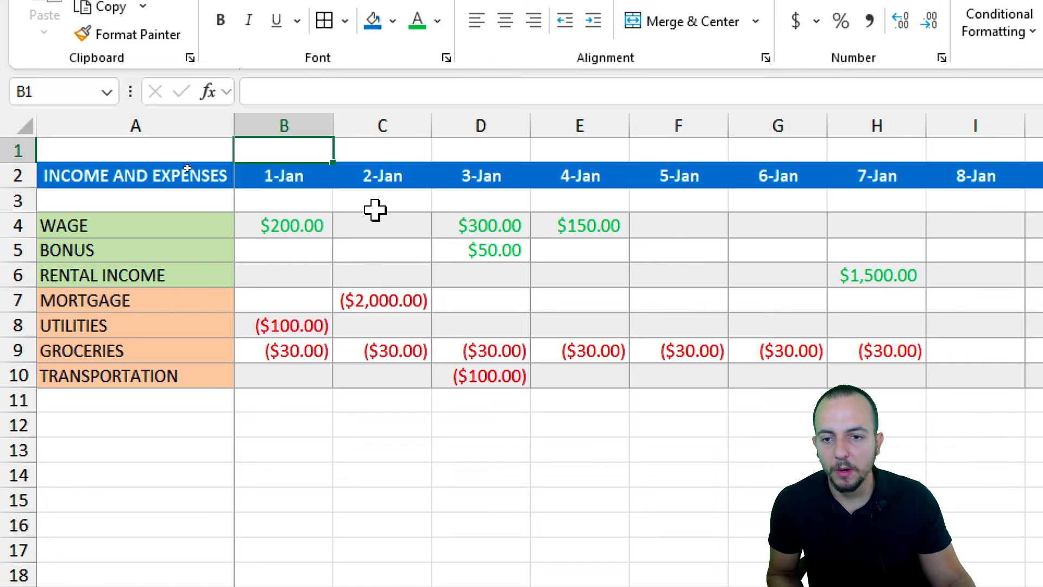
{"action": "type", "text": "="}
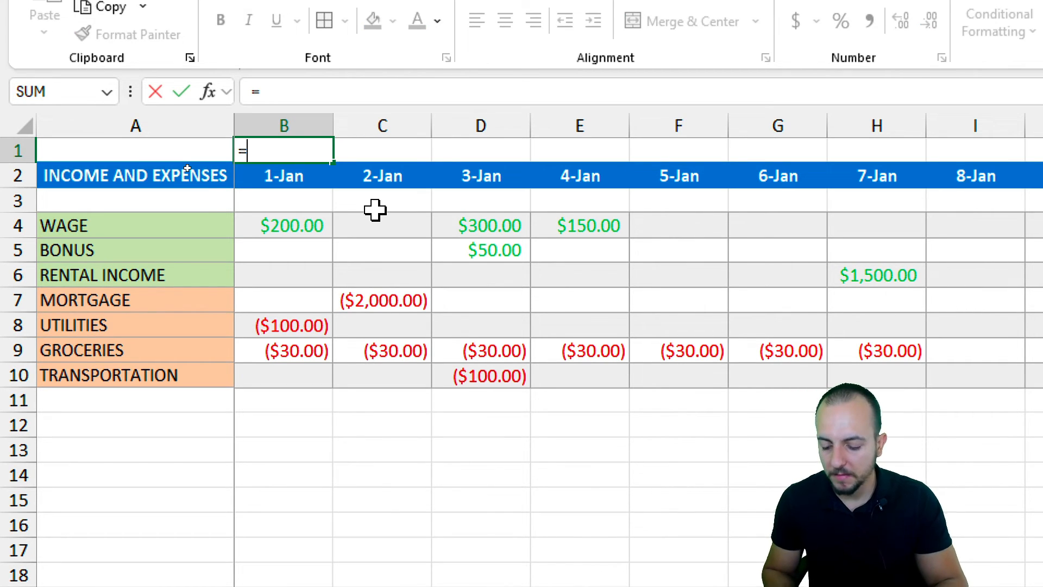
{"action": "type", "text": "SUM"}
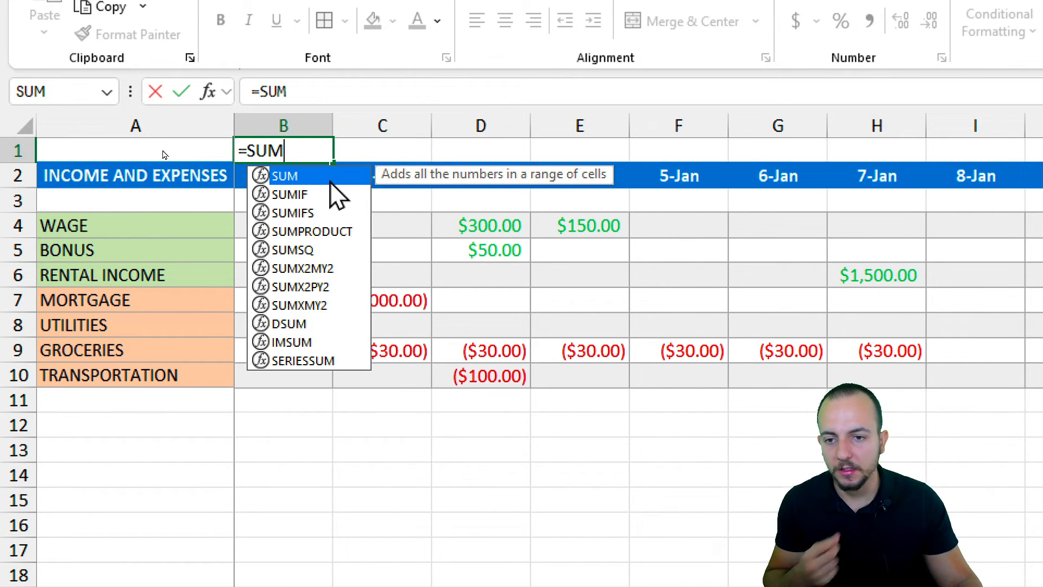
{"action": "double_click", "coordinate": [327, 176]}
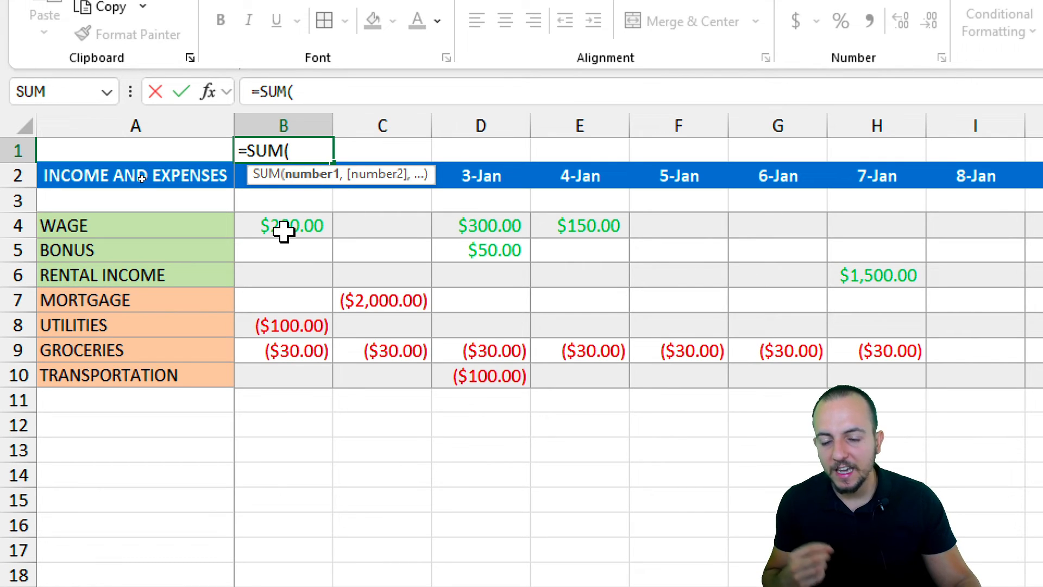
{"action": "left_click_drag", "start_coordinate": [284, 231], "coordinate": [284, 379]}
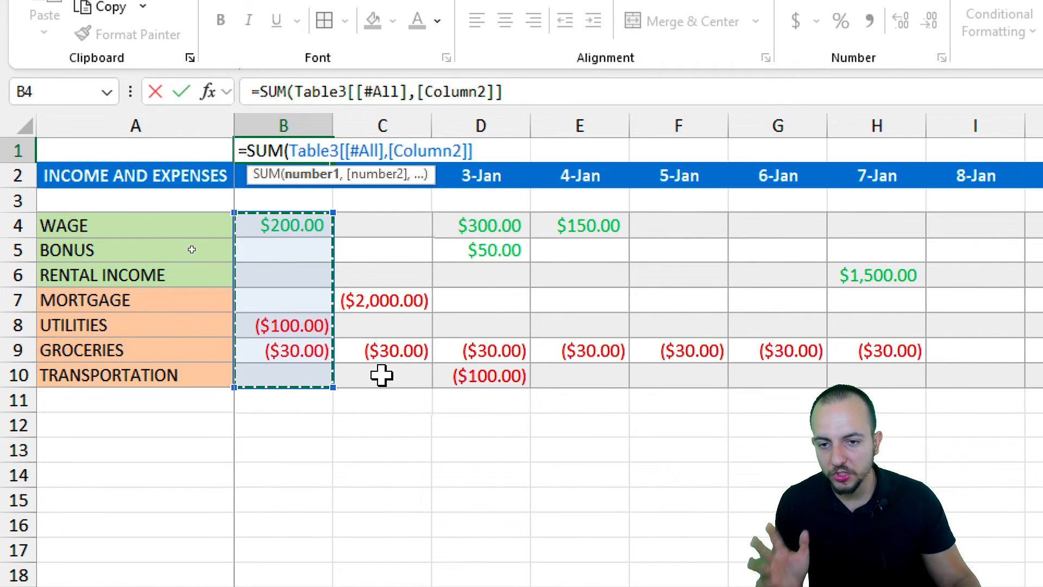
{"action": "key", "text": "Return"}
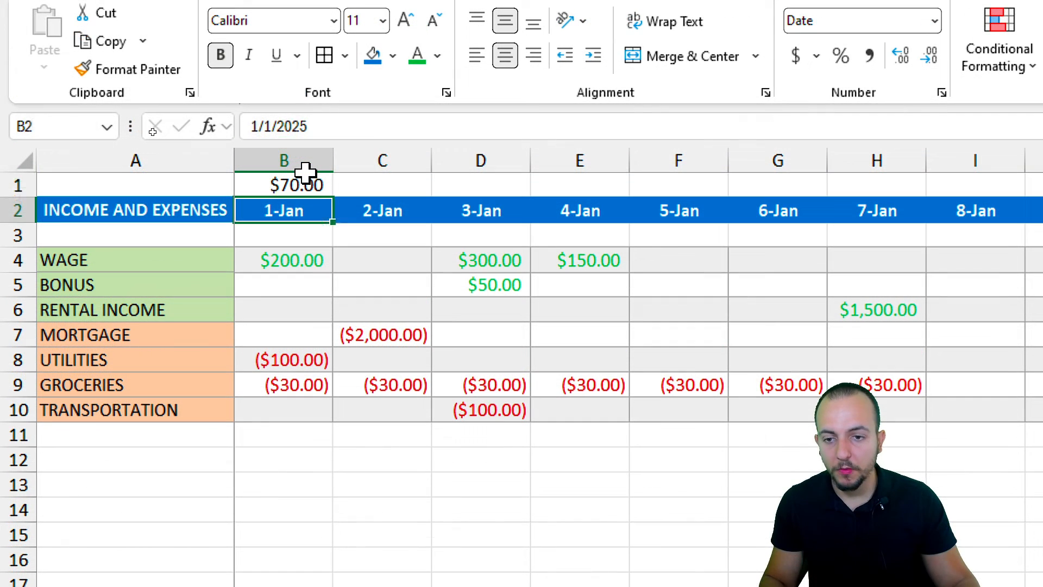
Step: Colour the text of the row 1 totals cells green for all the dates and centre them
{"action": "left_click_drag", "start_coordinate": [304, 147], "coordinate": [1042, 111]}
{"action": "left_click_drag", "start_coordinate": [943, 147], "coordinate": [891, 174]}
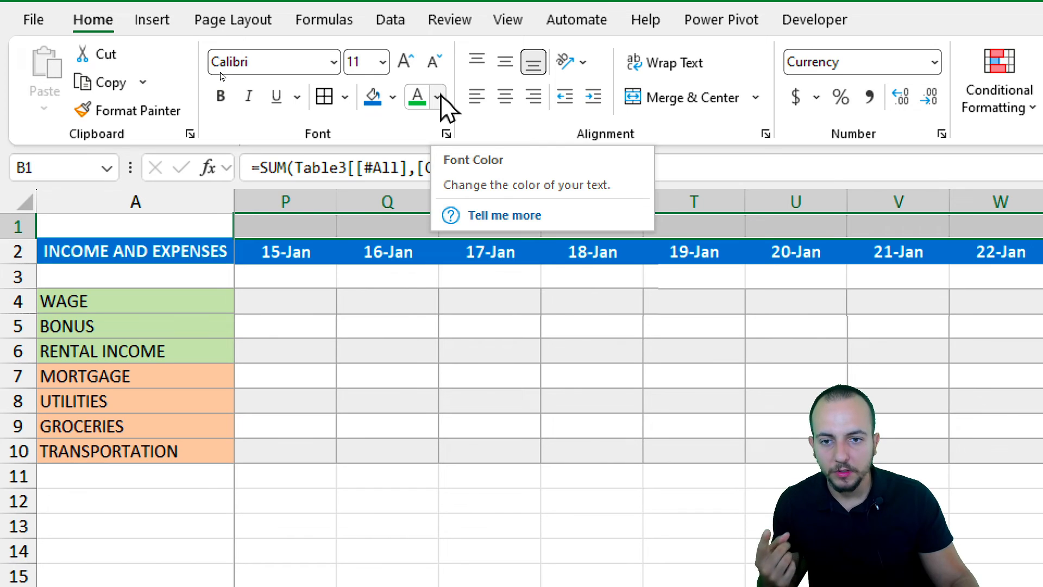
{"action": "left_click", "coordinate": [438, 96]}
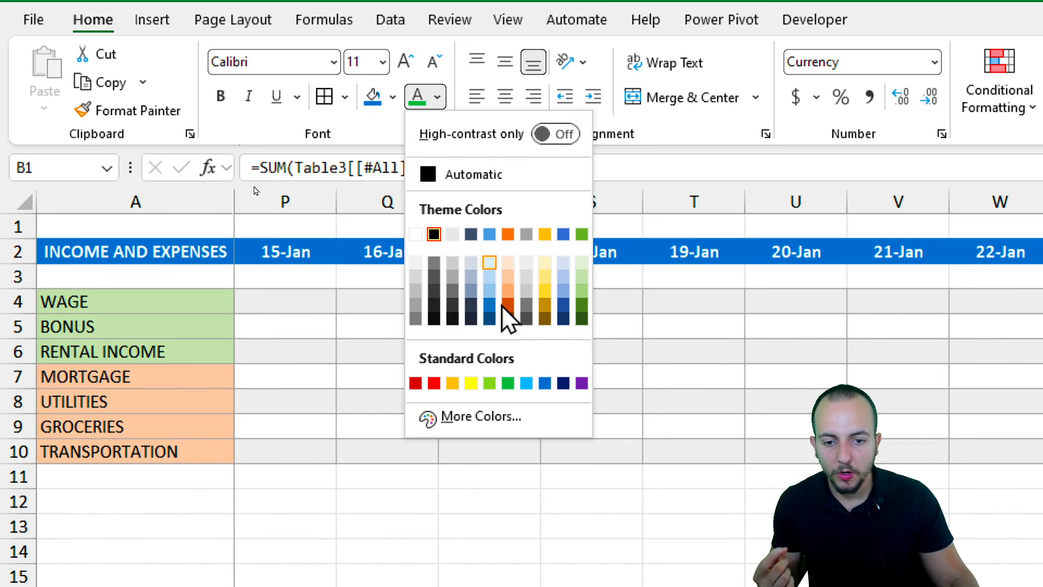
{"action": "left_click", "coordinate": [508, 381]}
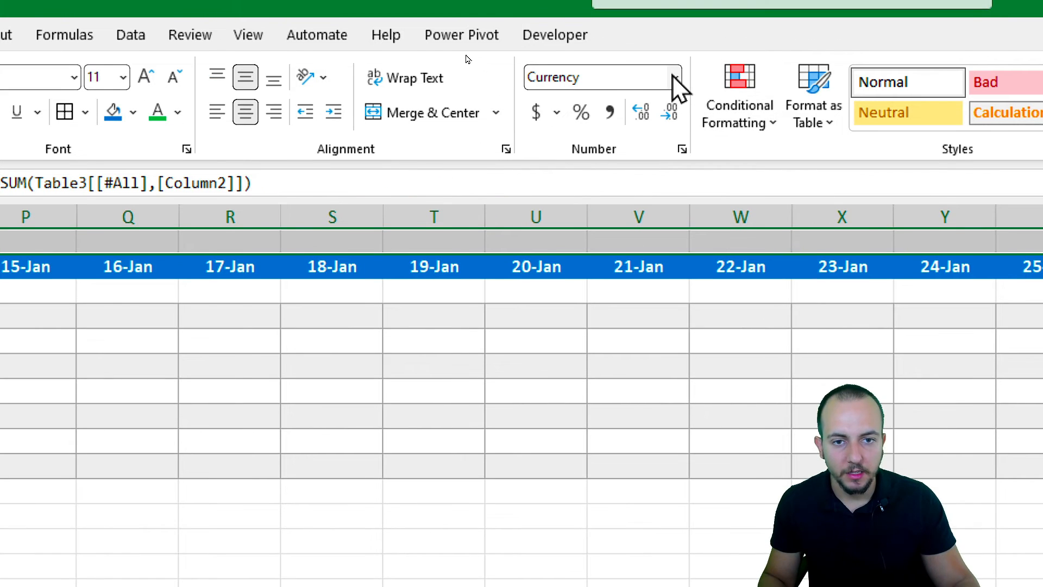
Step: Format the row 1 totals cells as Currency with 2 decimal places, no symbol and negative numbers in red parentheses
{"action": "left_click", "coordinate": [674, 64]}
{"action": "left_click", "coordinate": [619, 495]}
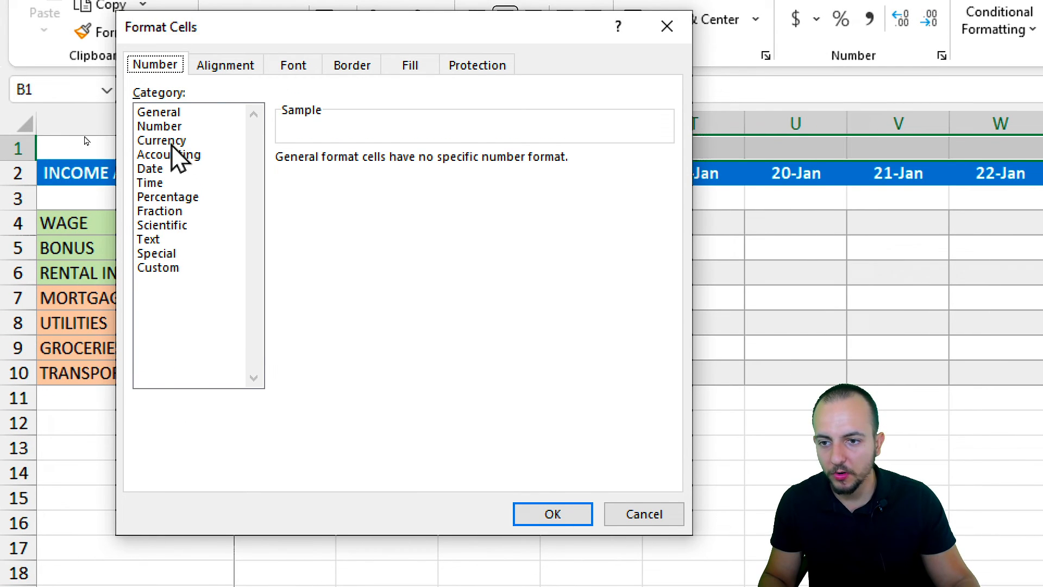
{"action": "left_click", "coordinate": [170, 141]}
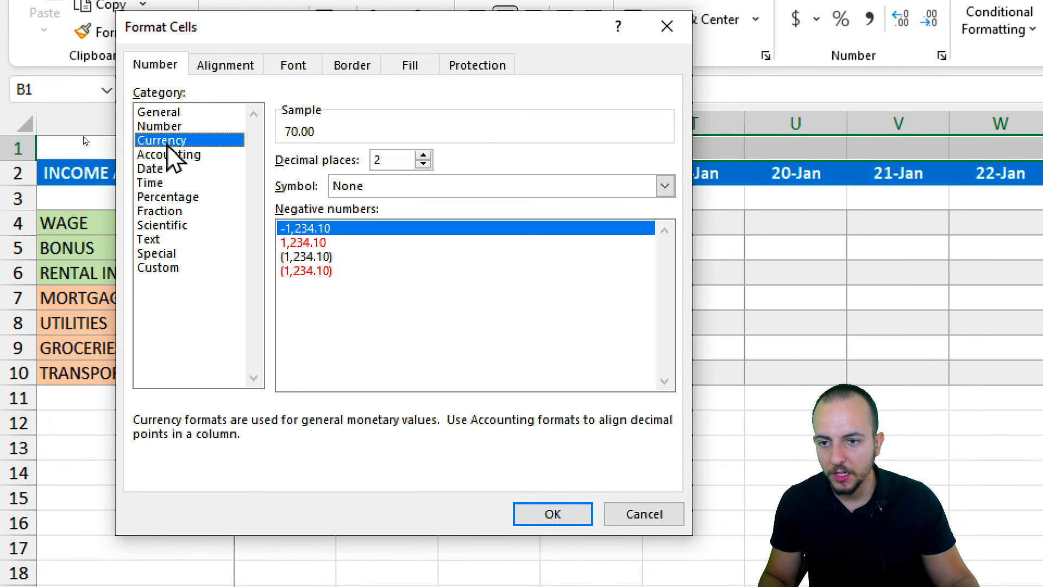
{"action": "left_click", "coordinate": [314, 272]}
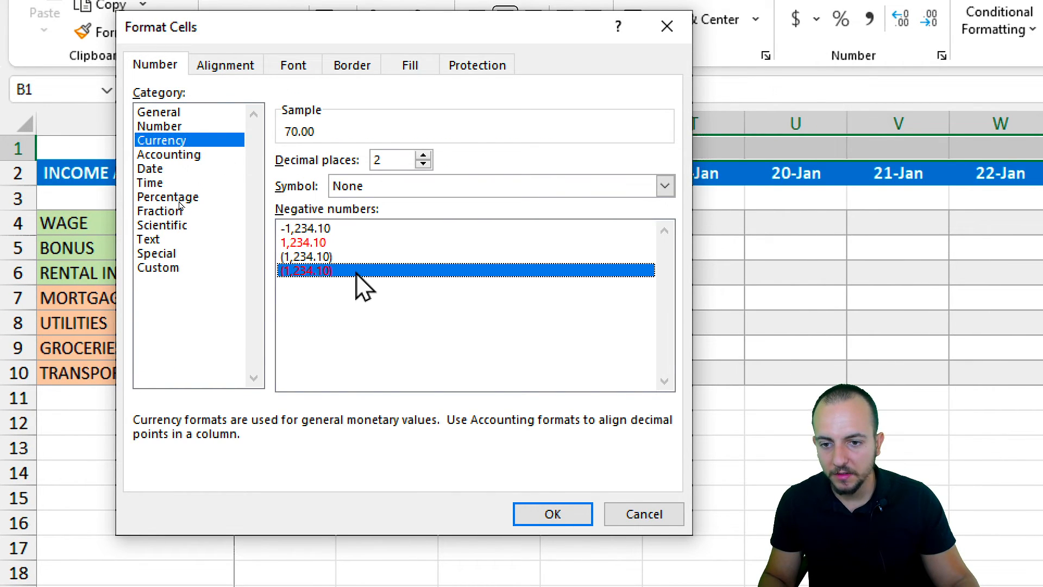
{"action": "key", "text": "Return"}
{"action": "left_click", "coordinate": [423, 242]}
{"action": "scroll", "coordinate": [421, 243], "scroll_direction": "left", "scroll_amount": 4}
{"action": "scroll", "coordinate": [421, 243], "scroll_direction": "left", "scroll_amount": 1}
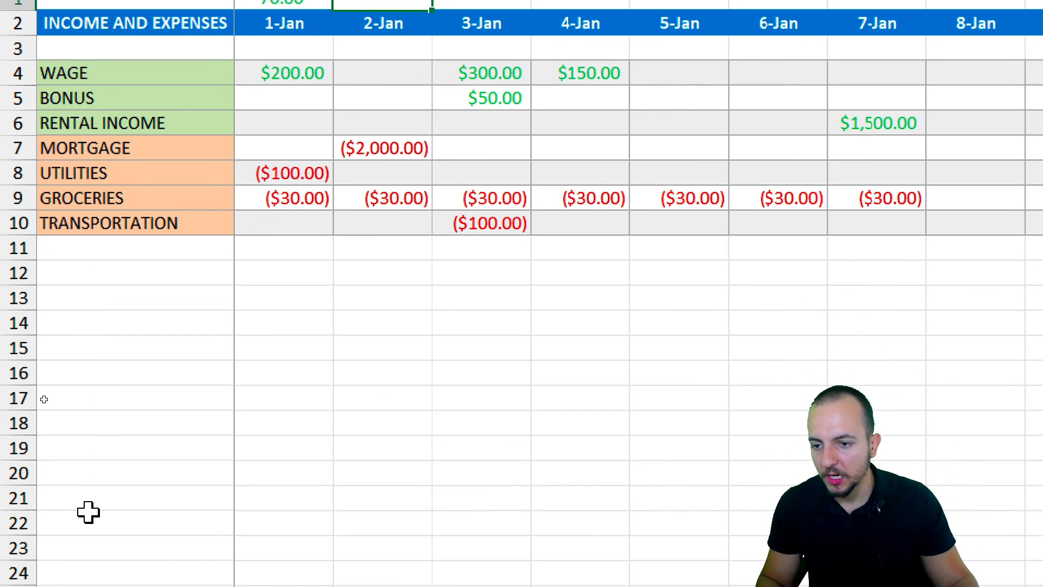
Step: Add a test category row NEW EXPE in A11, directly below TRANSPORTATION
{"action": "left_click", "coordinate": [84, 374]}
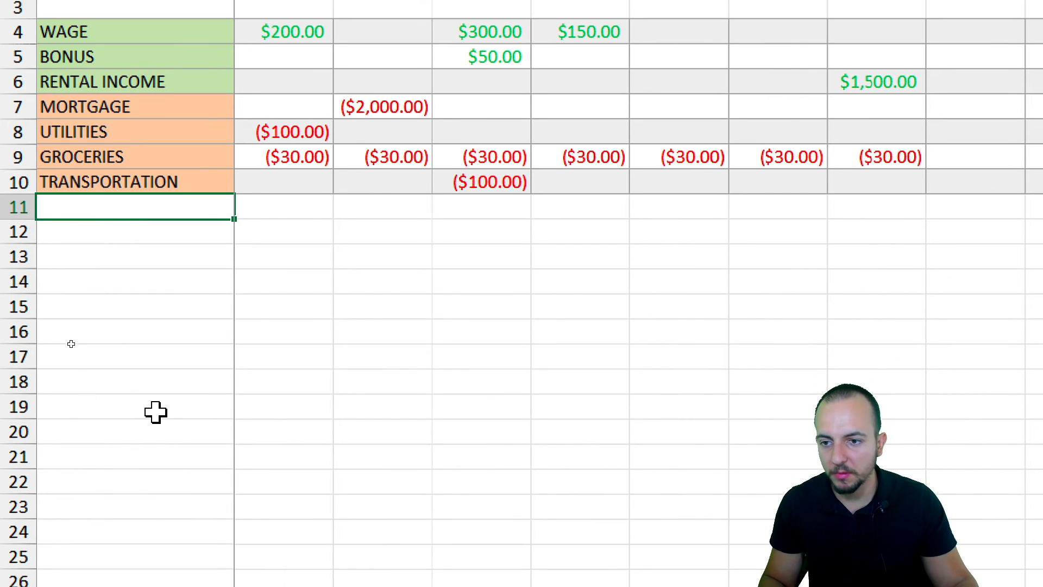
{"action": "left_click", "coordinate": [22, 205]}
{"action": "left_click", "coordinate": [81, 206]}
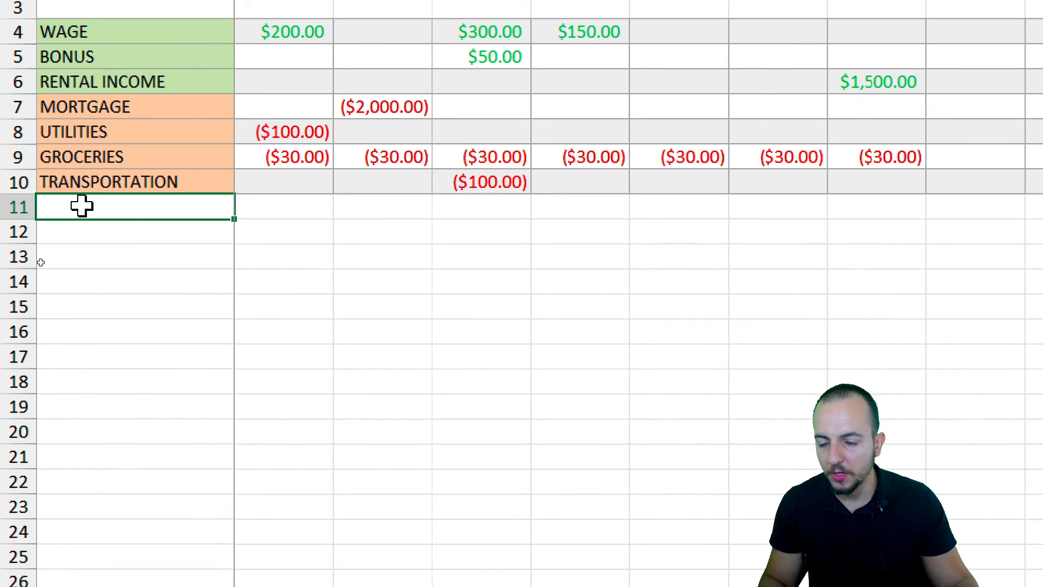
{"action": "type", "text": "NEW EXPE"}
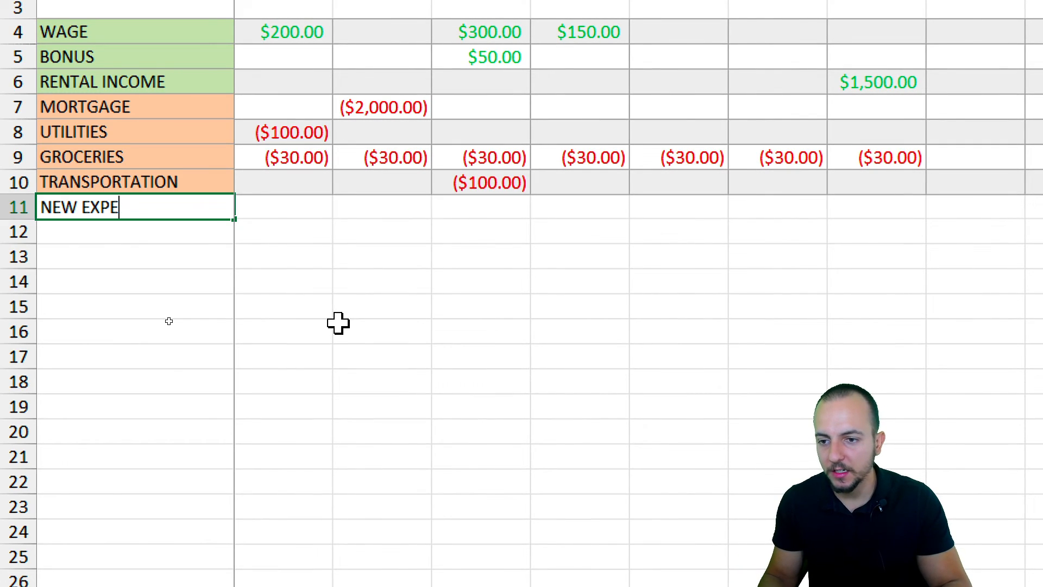
{"action": "key", "text": "Return"}
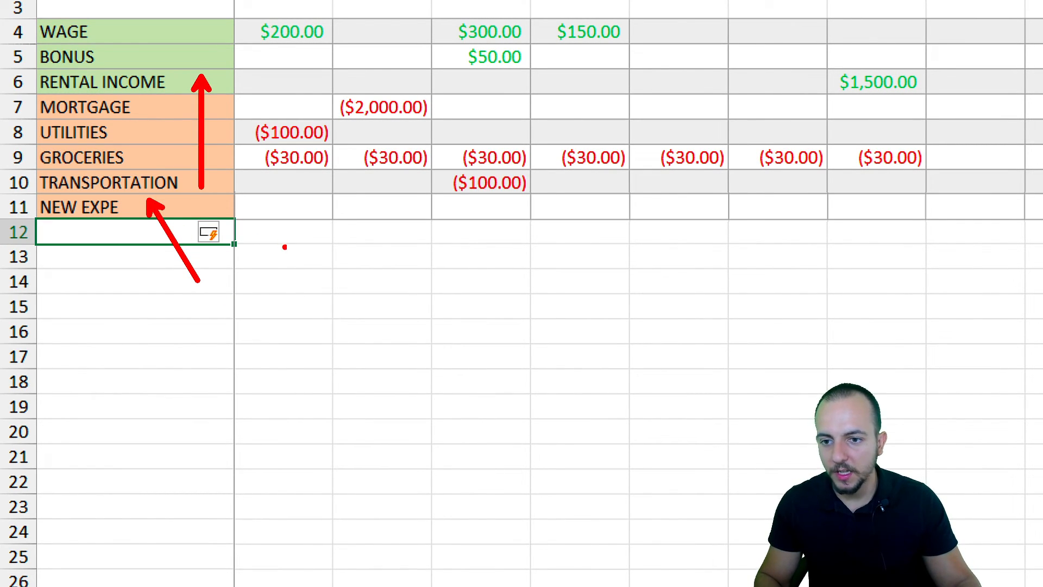
Step: Test the 1-Jan total by entering -500 for NEW EXPE in B11
{"action": "left_click", "coordinate": [358, 209]}
{"action": "left_click", "coordinate": [317, 210]}
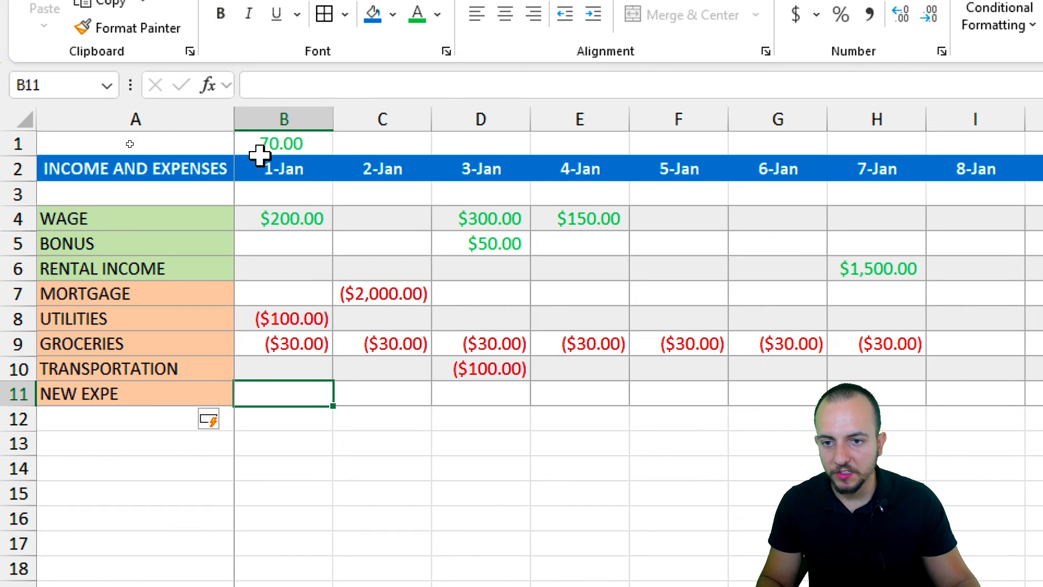
{"action": "type", "text": "-"}
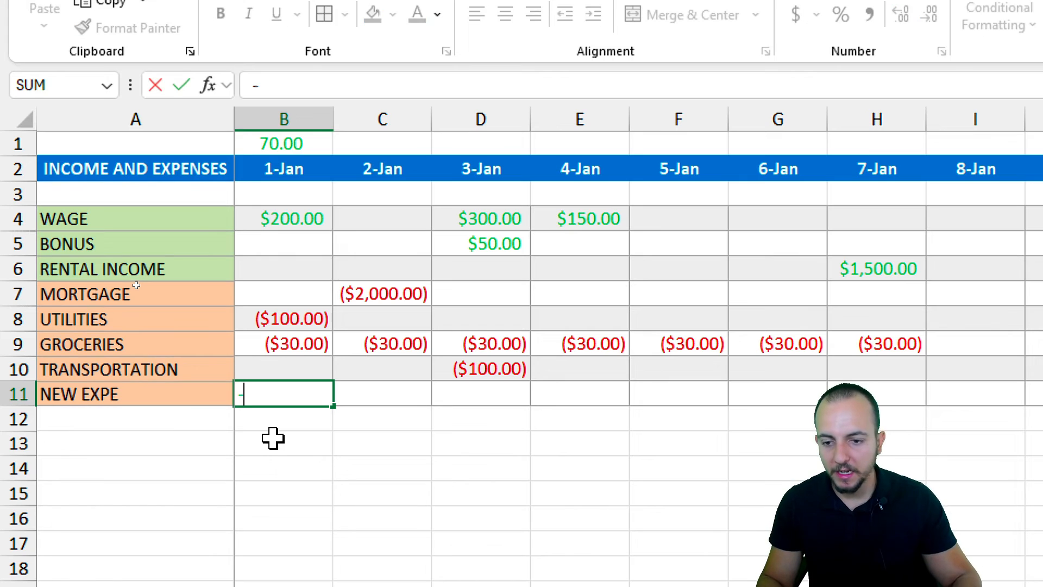
{"action": "type", "text": "500"}
{"action": "key", "text": "Return"}
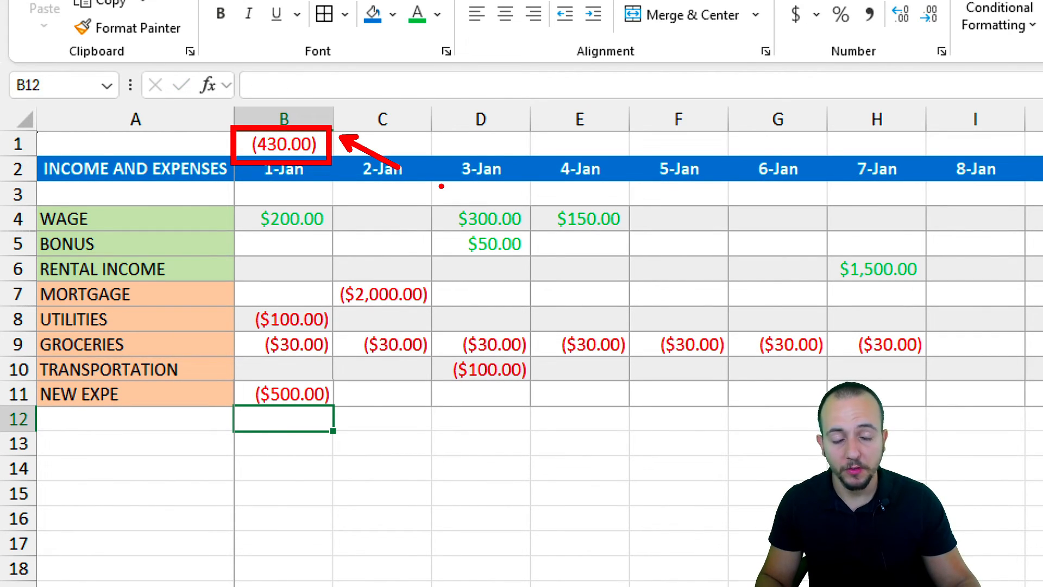
{"action": "key", "text": "e"}
{"action": "left_click_drag", "start_coordinate": [231, 206], "coordinate": [337, 383]}
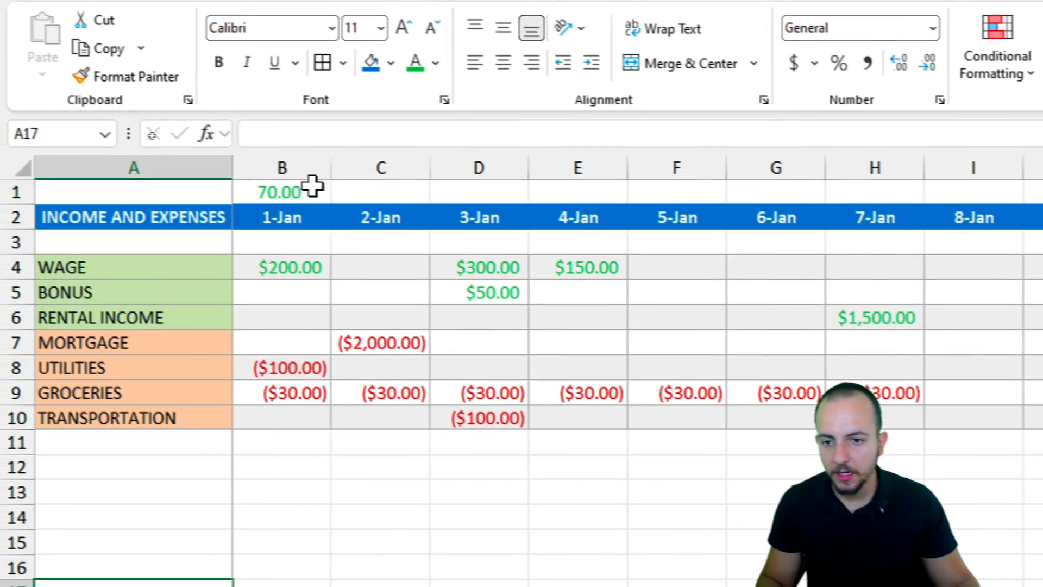
Step: Fill the 1-Jan total formula from B1 across row 1 for the remaining dates and check the daily columns
{"action": "left_click", "coordinate": [312, 187]}
{"action": "left_click_drag", "start_coordinate": [339, 204], "coordinate": [668, 212]}
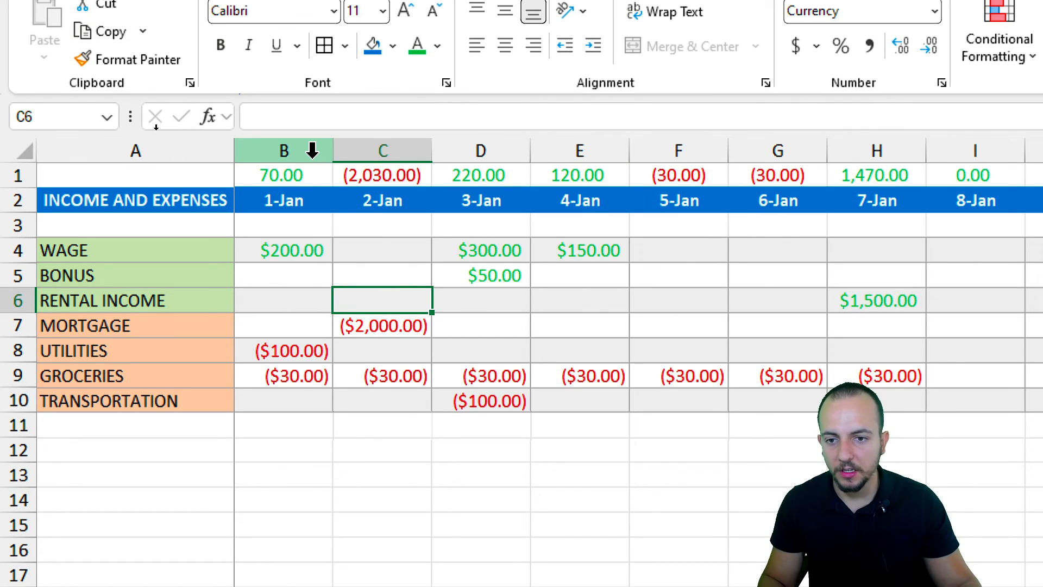
{"action": "left_click", "coordinate": [305, 168]}
{"action": "left_click", "coordinate": [379, 152]}
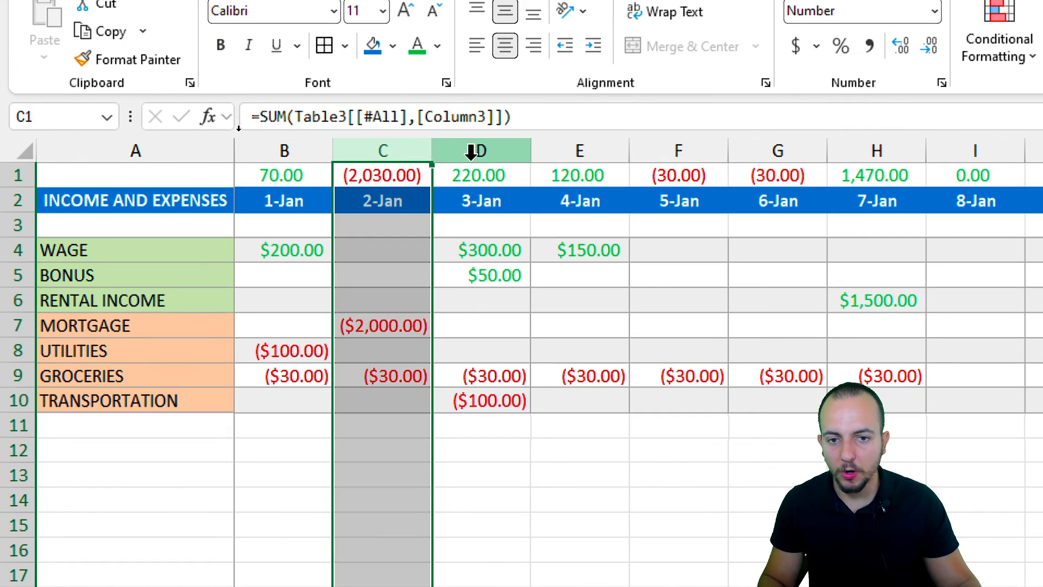
{"action": "left_click", "coordinate": [473, 150]}
{"action": "left_click", "coordinate": [577, 150]}
{"action": "left_click", "coordinate": [685, 154]}
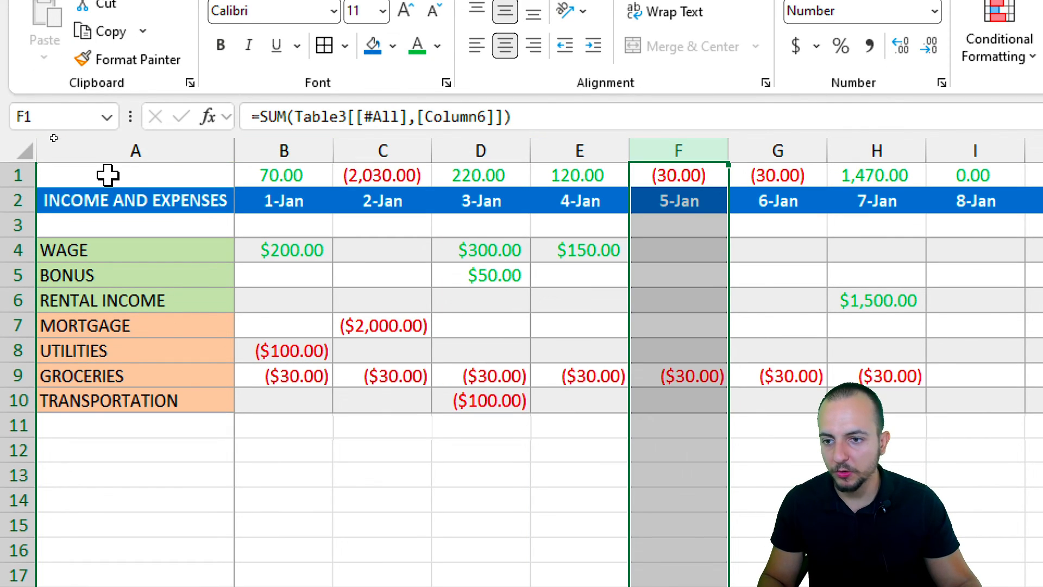
Step: Sum the daily totals in A1 with =SUM(B1:AF1) to get the overall total, and center it in the cell
{"action": "left_click", "coordinate": [130, 173]}
{"action": "type", "text": "="}
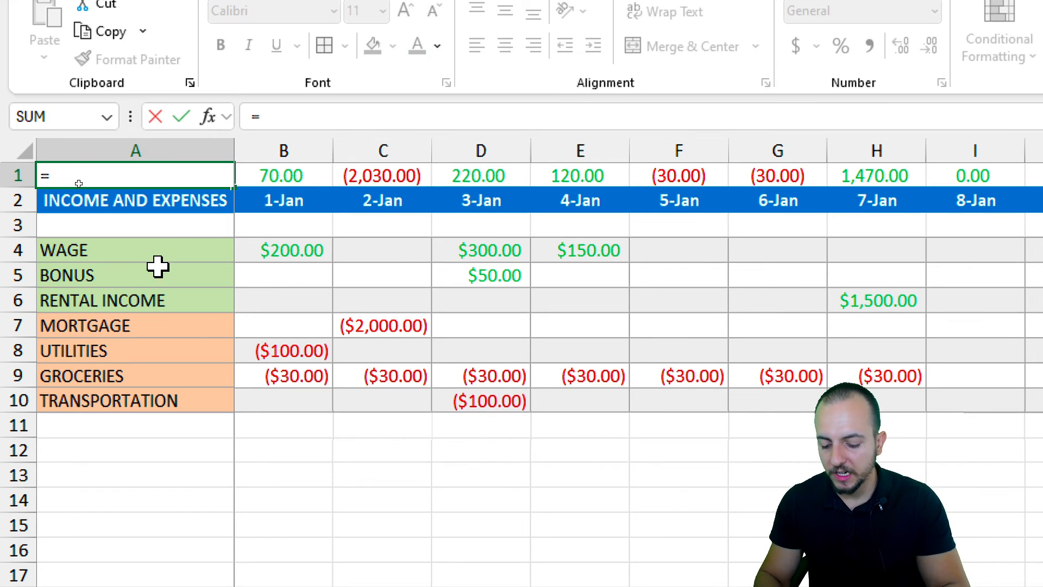
{"action": "type", "text": "SUM"}
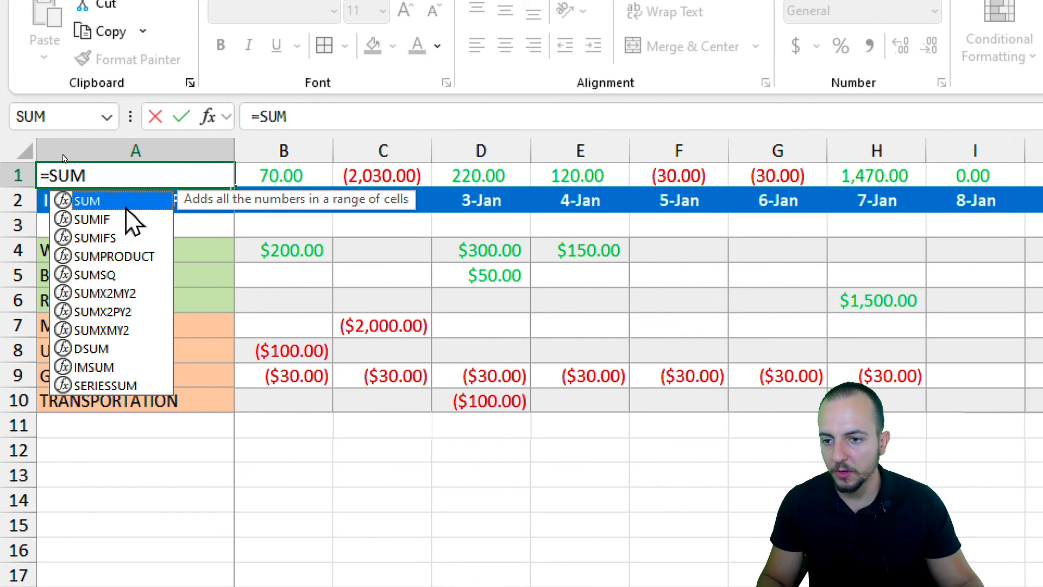
{"action": "type", "text": "("}
{"action": "left_click_drag", "start_coordinate": [278, 175], "coordinate": [885, 182]}
{"action": "scroll", "coordinate": [377, 284], "scroll_direction": "left", "scroll_amount": 5}
{"action": "scroll", "coordinate": [138, 317], "scroll_direction": "left", "scroll_amount": 3}
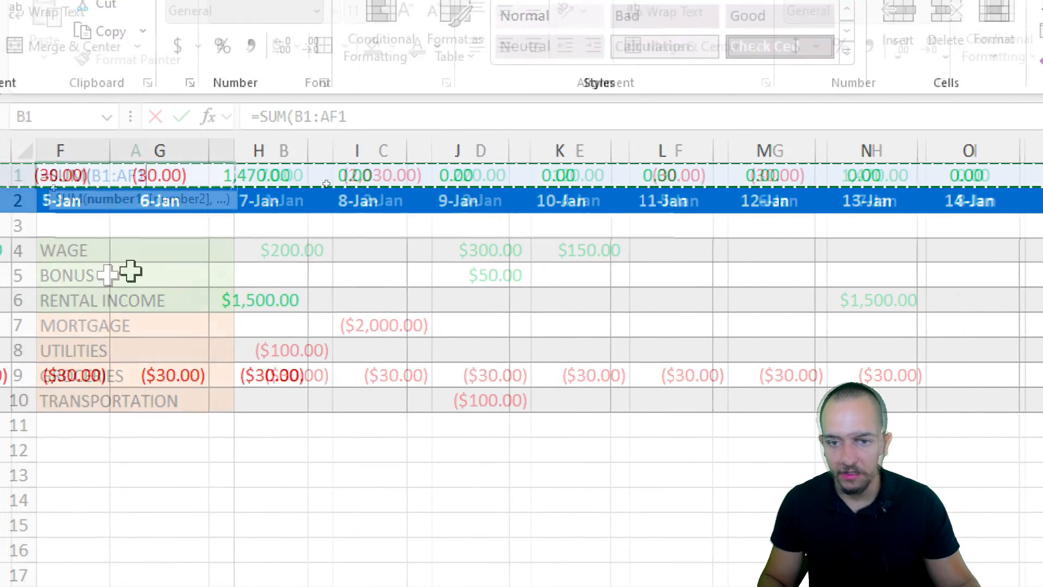
{"action": "key", "text": "Return"}
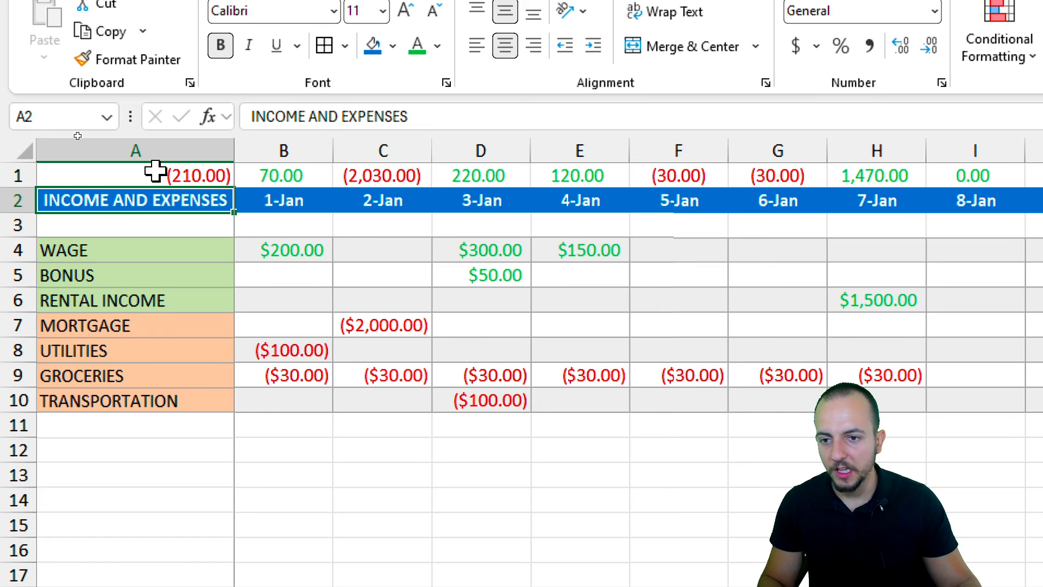
{"action": "left_click", "coordinate": [177, 174]}
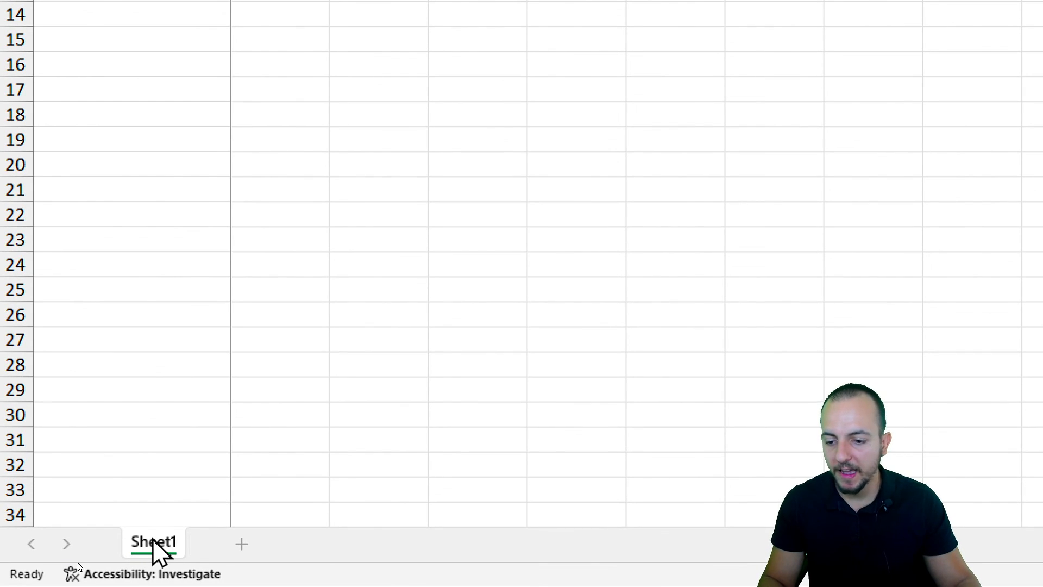
Step: Rename the Sheet1 worksheet as JAN
{"action": "right_click", "coordinate": [153, 541]}
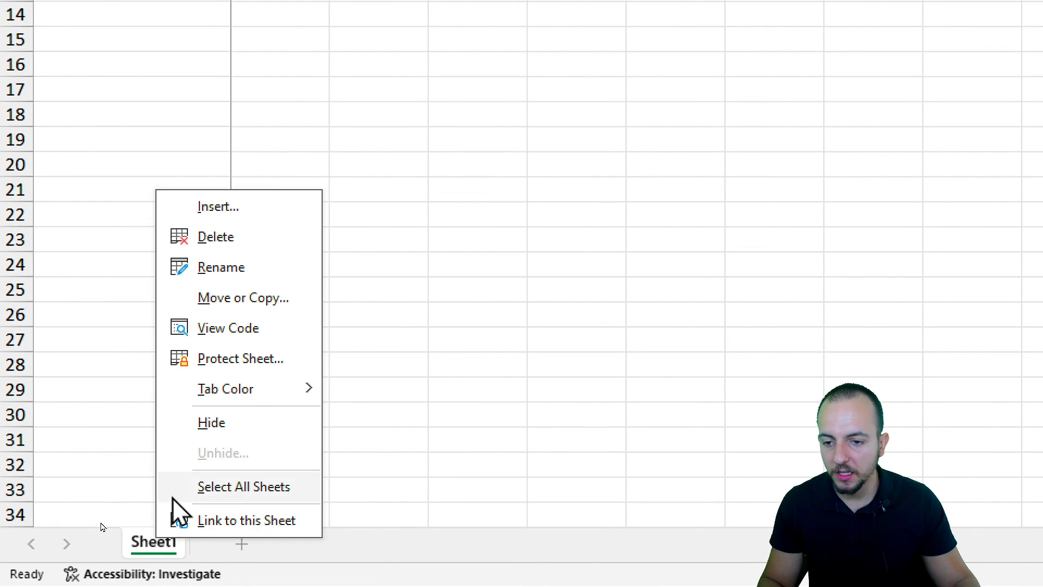
{"action": "left_click", "coordinate": [245, 264]}
{"action": "type", "text": "jAN"}
{"action": "key", "text": "Return"}
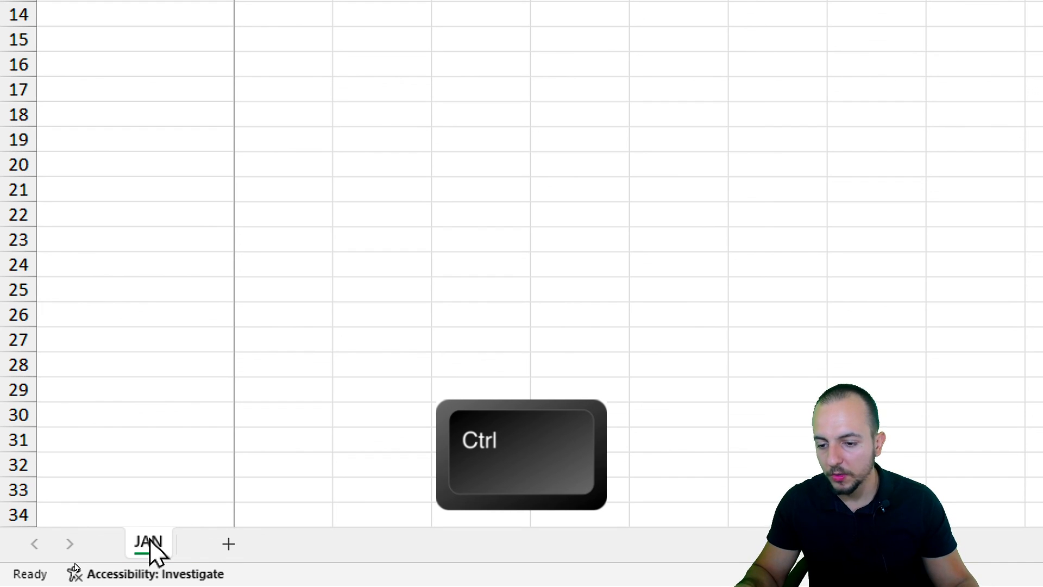
Step: Duplicate the JAN worksheet after itself and rename the copy as FEB
{"action": "left_click_drag", "start_coordinate": [149, 539], "coordinate": [251, 546]}
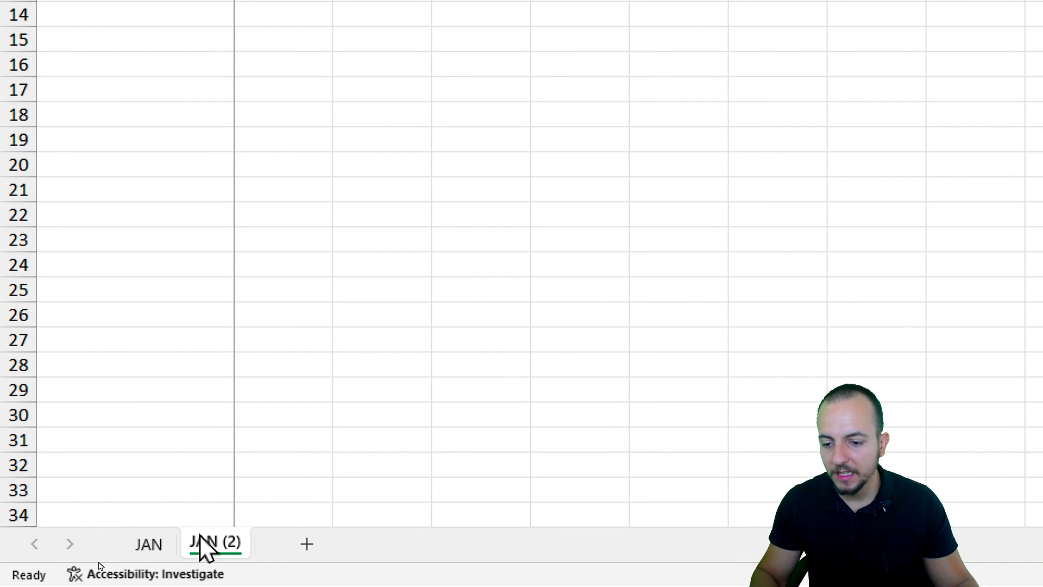
{"action": "right_click", "coordinate": [191, 553]}
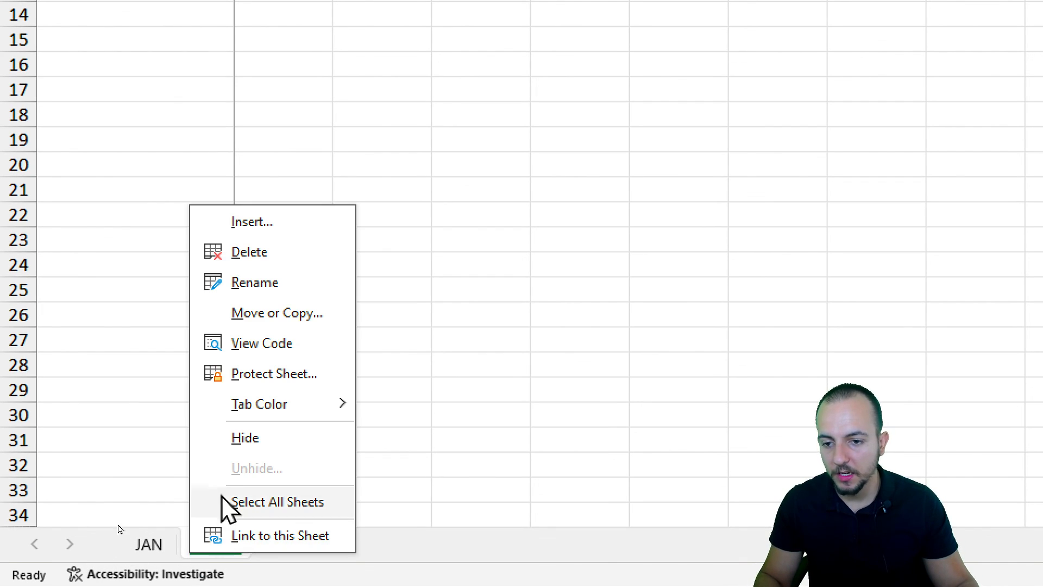
{"action": "left_click", "coordinate": [276, 286]}
{"action": "type", "text": "FE"}
{"action": "key", "text": "Return"}
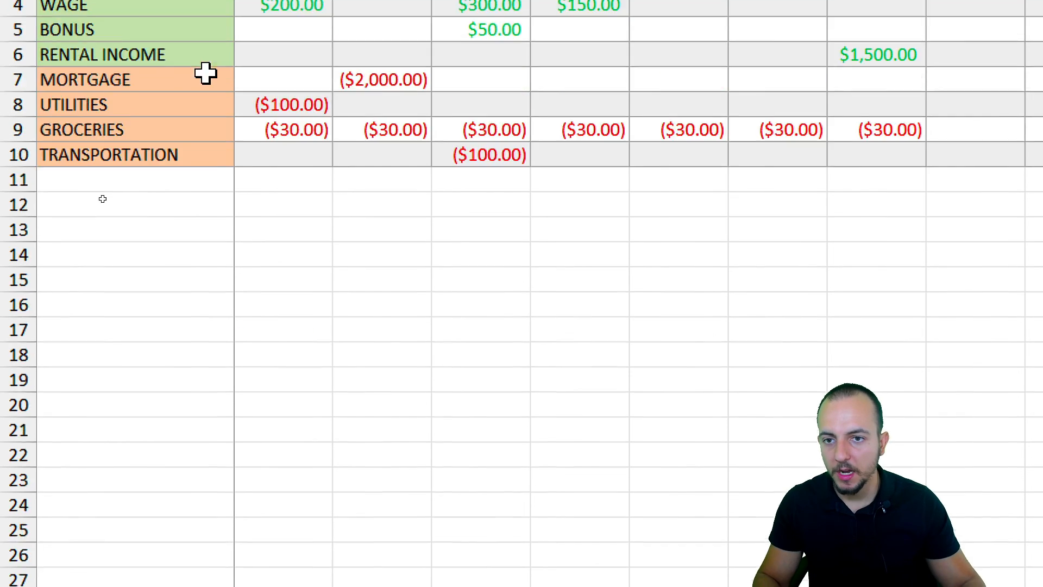
Step: Set the first date in B2 of the FEB sheet to 02/01/2025
{"action": "left_click", "coordinate": [287, 172]}
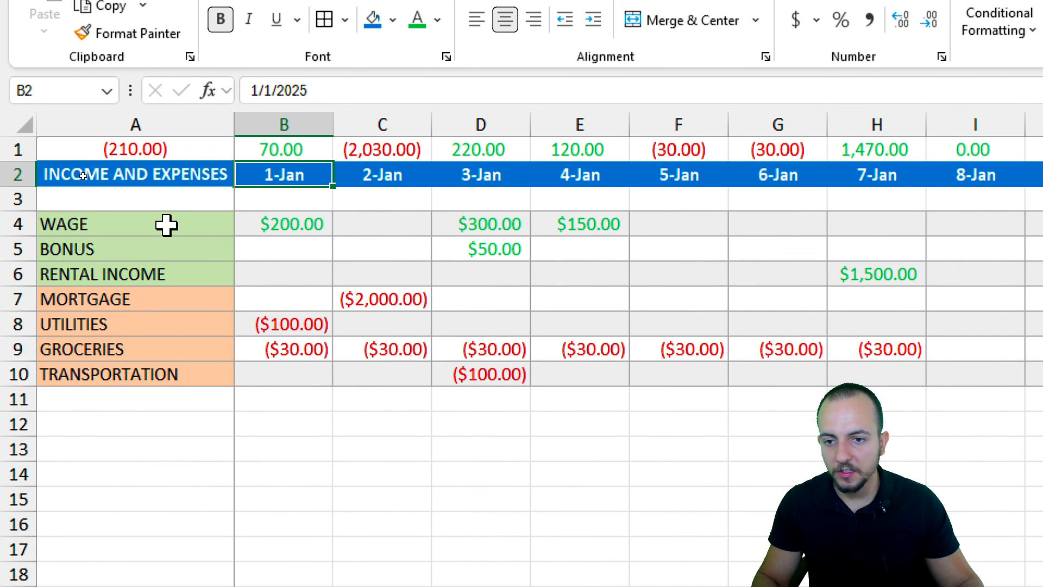
{"action": "type", "text": "02/01/2025"}
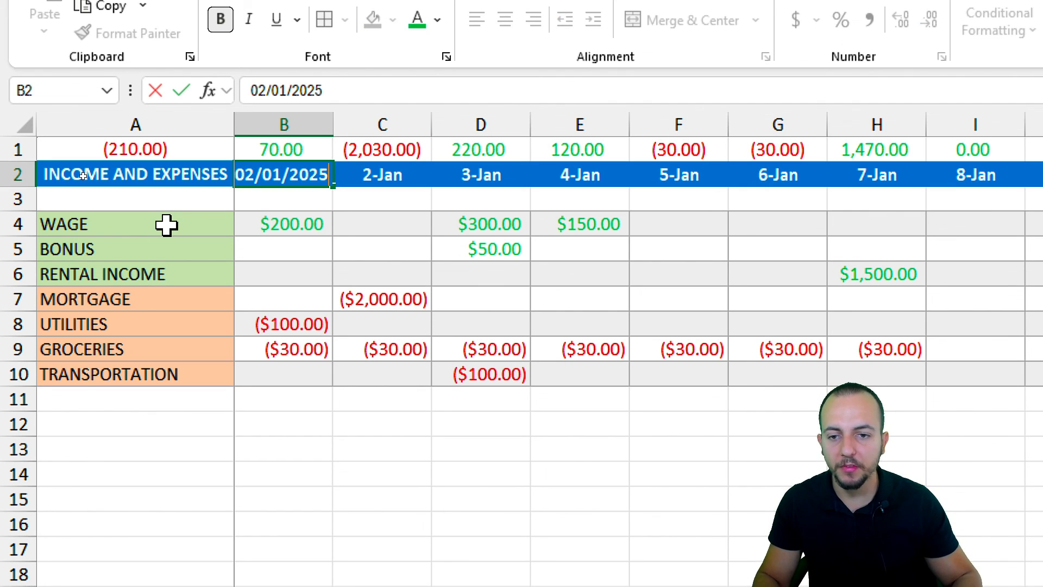
{"action": "key", "text": "ctrl+Return"}
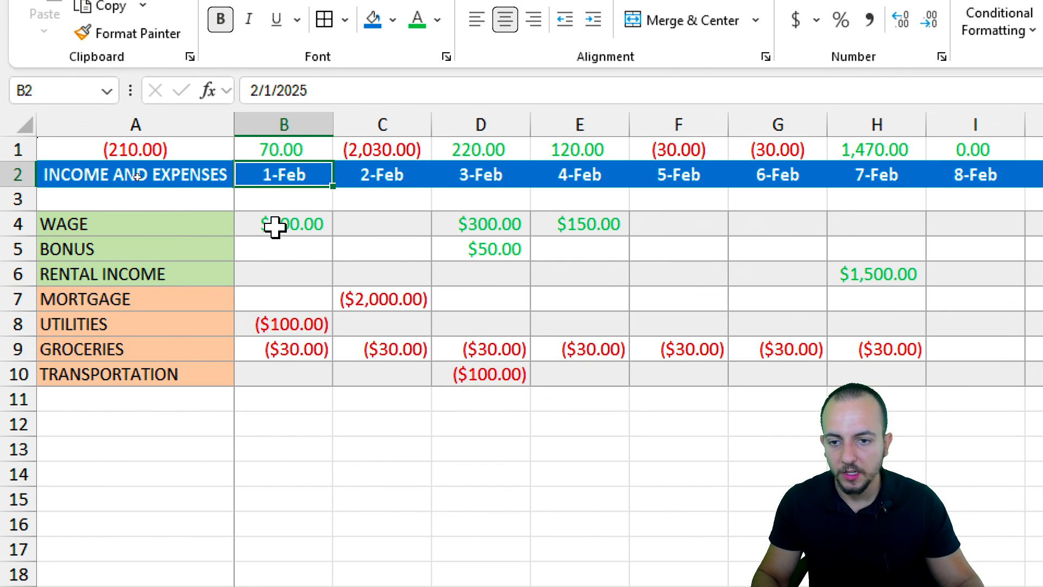
Step: Clear the copied amounts from B4:AF20 on the FEB sheet, keeping the categories, and return to the JAN sheet
{"action": "left_click_drag", "start_coordinate": [274, 227], "coordinate": [963, 383]}
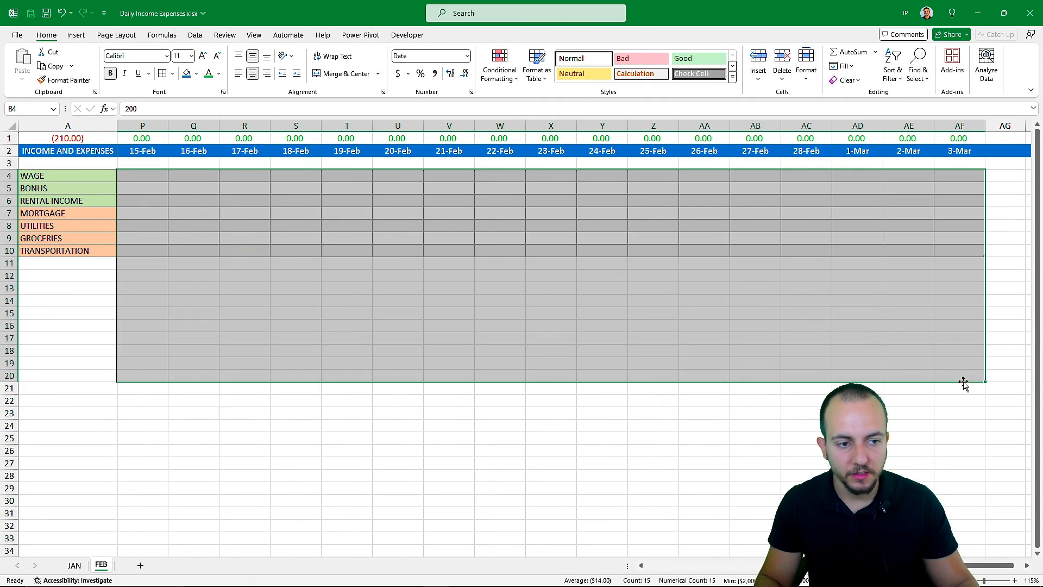
{"action": "key", "text": "Delete"}
{"action": "scroll", "coordinate": [418, 341], "scroll_direction": "left", "scroll_amount": 5}
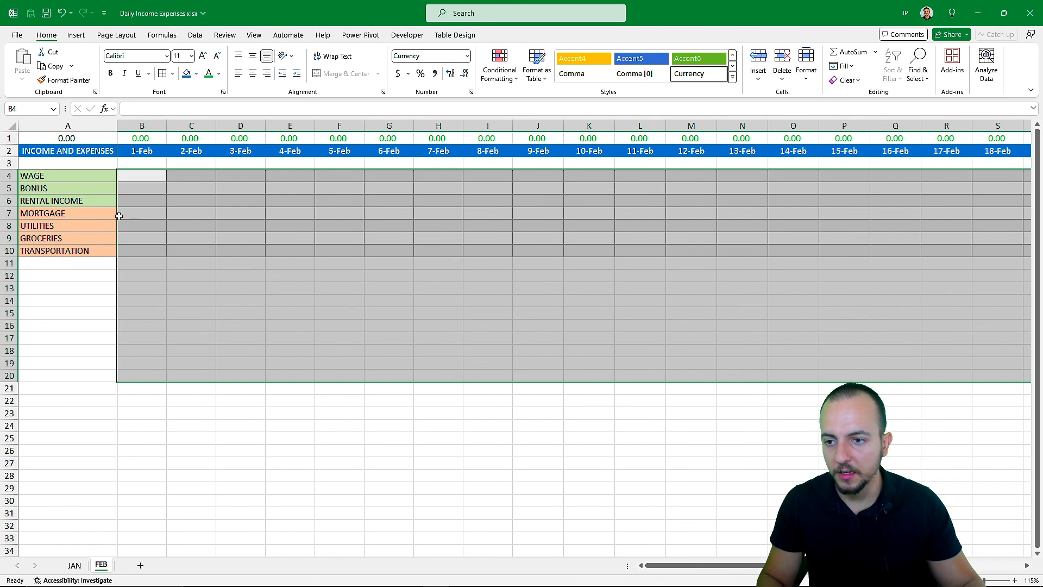
{"action": "left_click", "coordinate": [87, 178]}
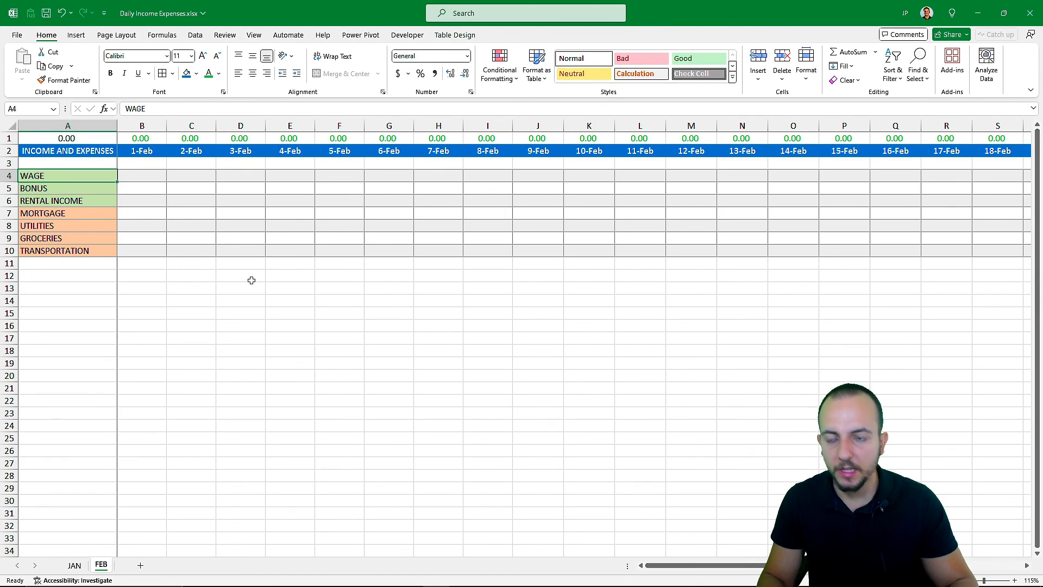
{"action": "key", "text": "ctrl+Page_Up"}
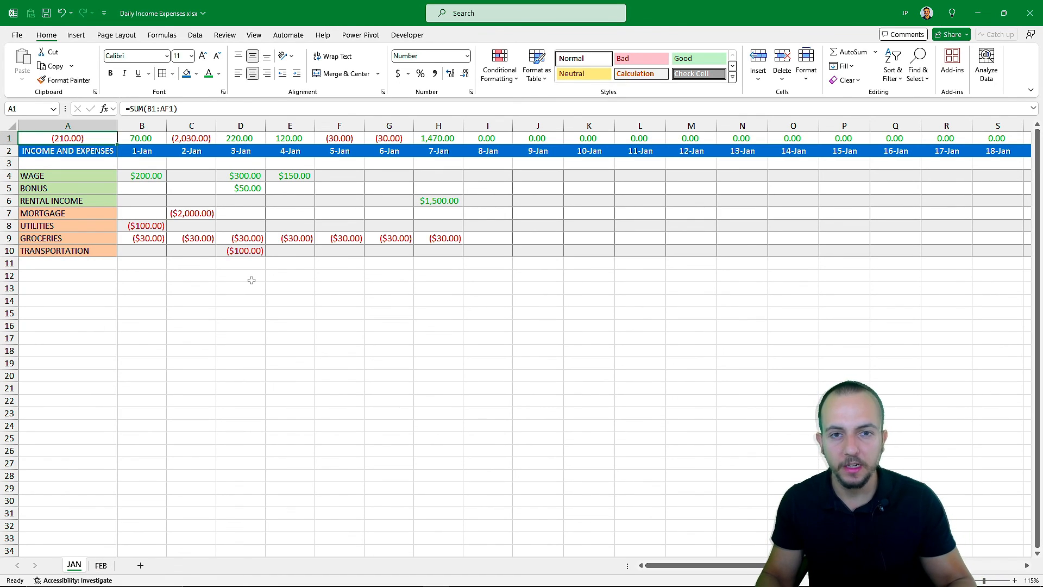